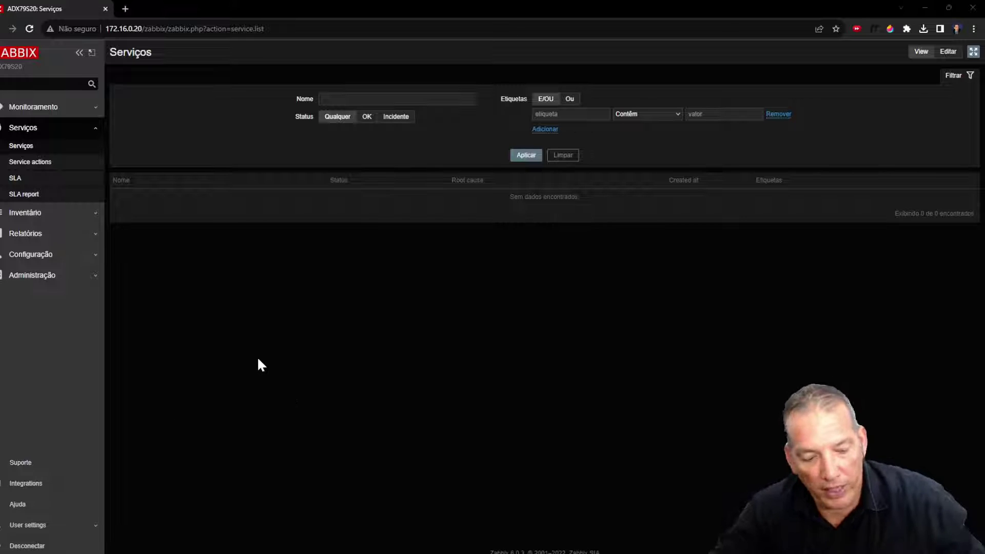
Open the services list and switch it to edit mode
{"action": "key", "text": "ctrl+plus"}
{"action": "key", "text": "ctrl+plus"}
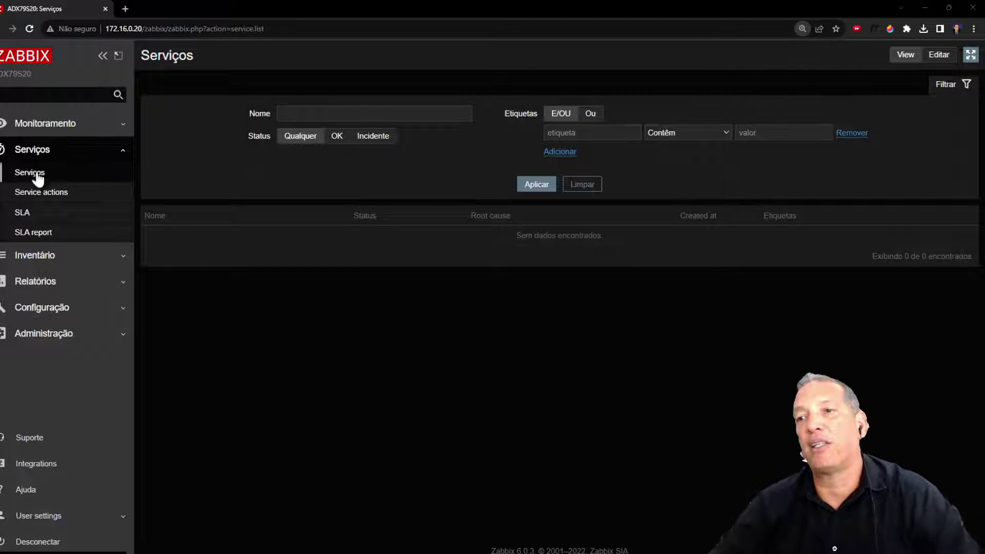
{"action": "left_click", "coordinate": [36, 177]}
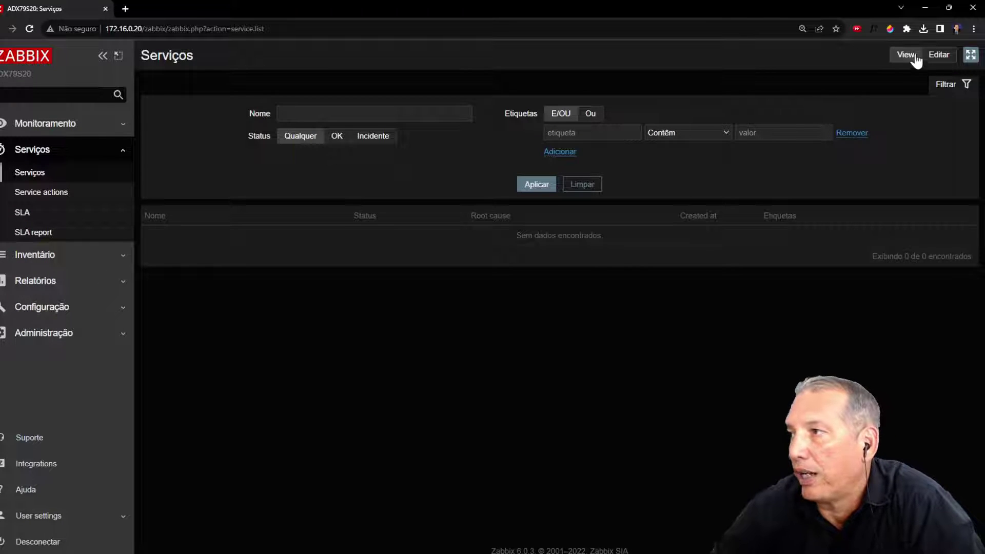
{"action": "left_click", "coordinate": [943, 57]}
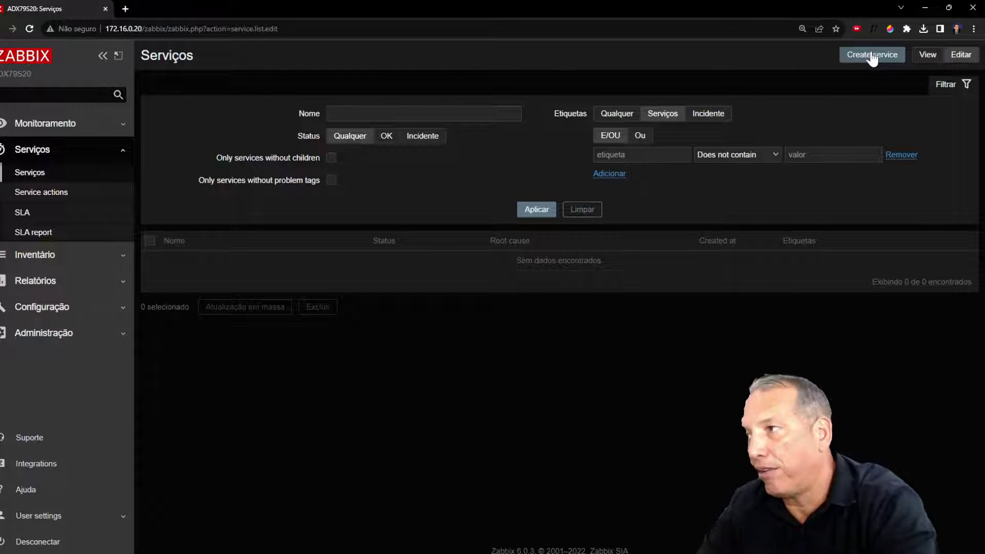
Start a new service named "Disponibilidade dos serviços críticos de TI" without entering a parent service
{"action": "left_click", "coordinate": [869, 59]}
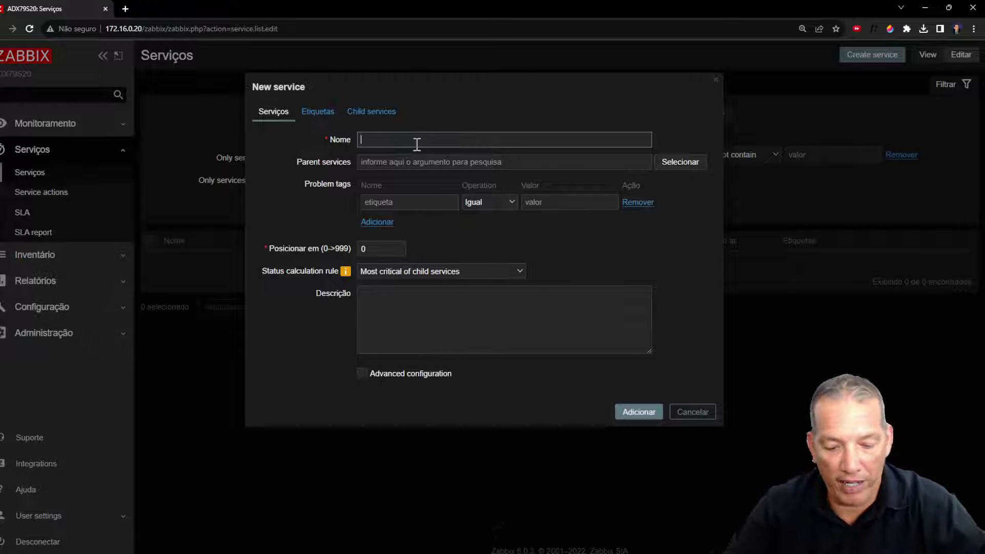
{"action": "type", "text": "Disponibilida"}
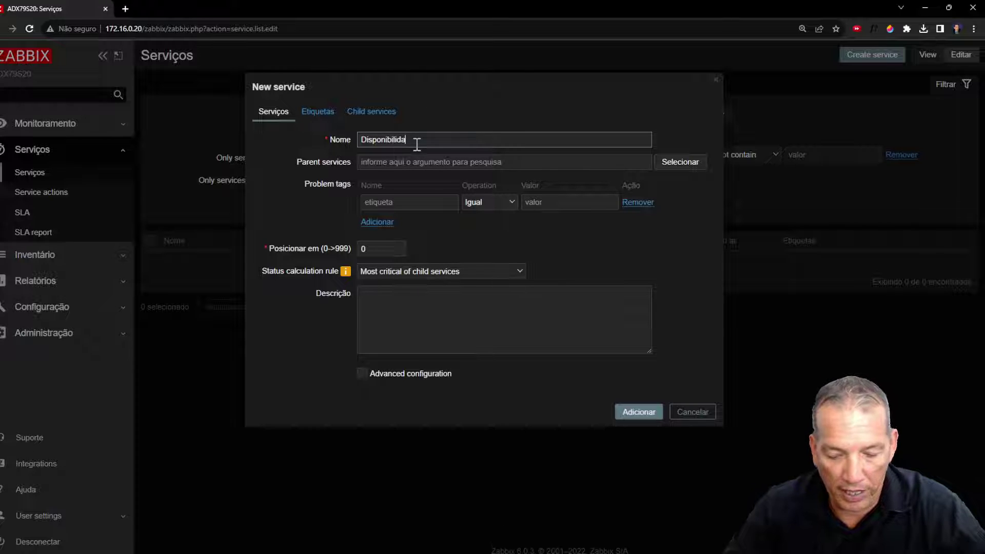
{"action": "type", "text": "de dos"}
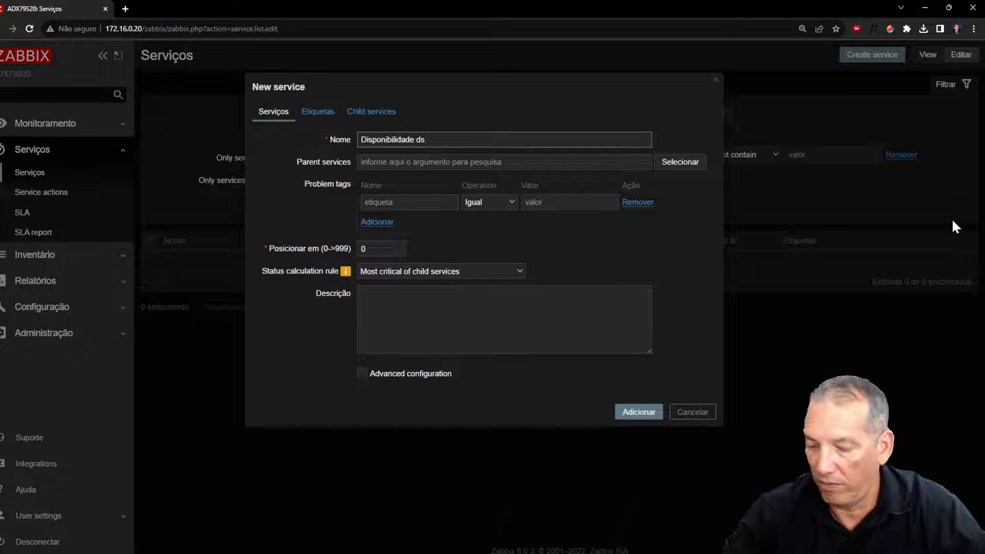
{"action": "key", "text": "BackSpace"}
{"action": "type", "text": "os serv"}
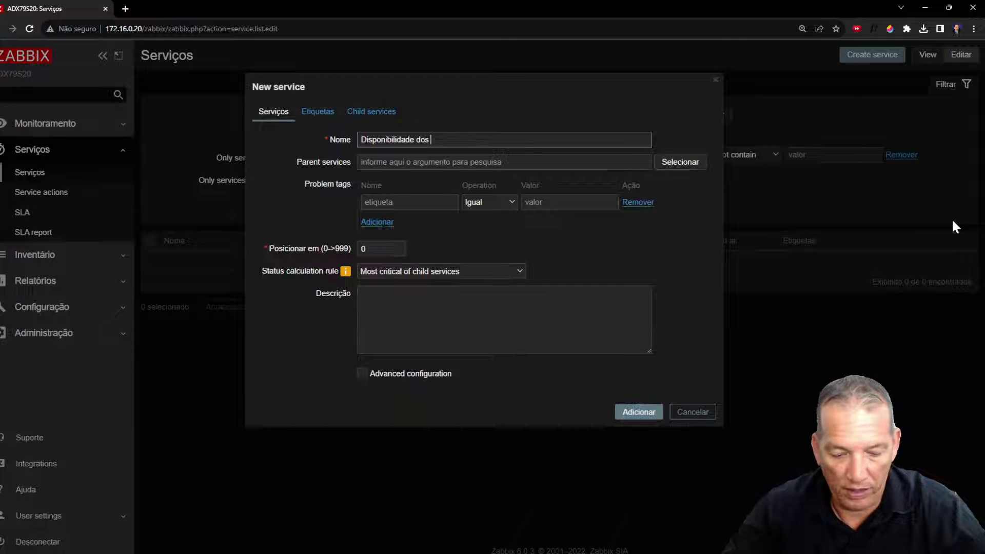
{"action": "type", "text": "iços críticos d"}
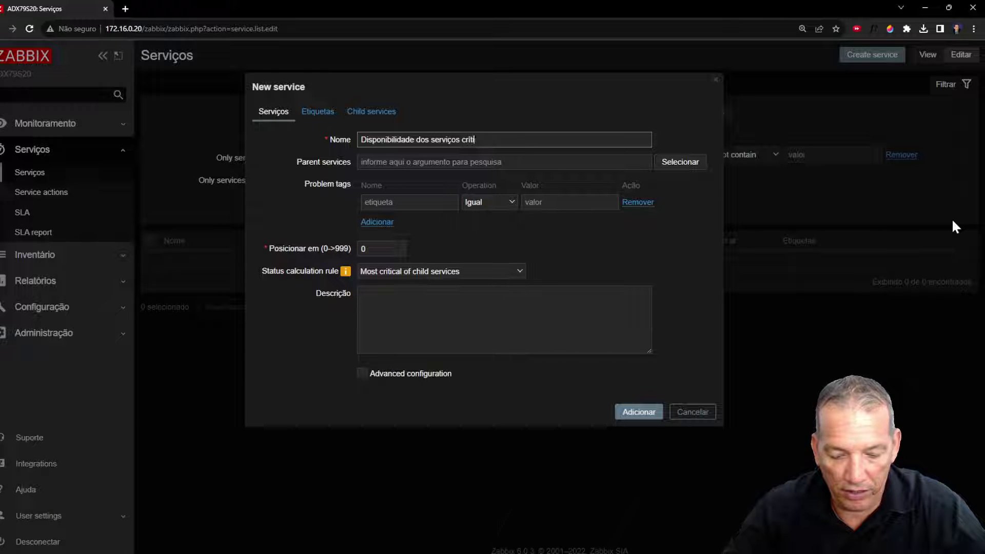
{"action": "type", "text": "e TI"}
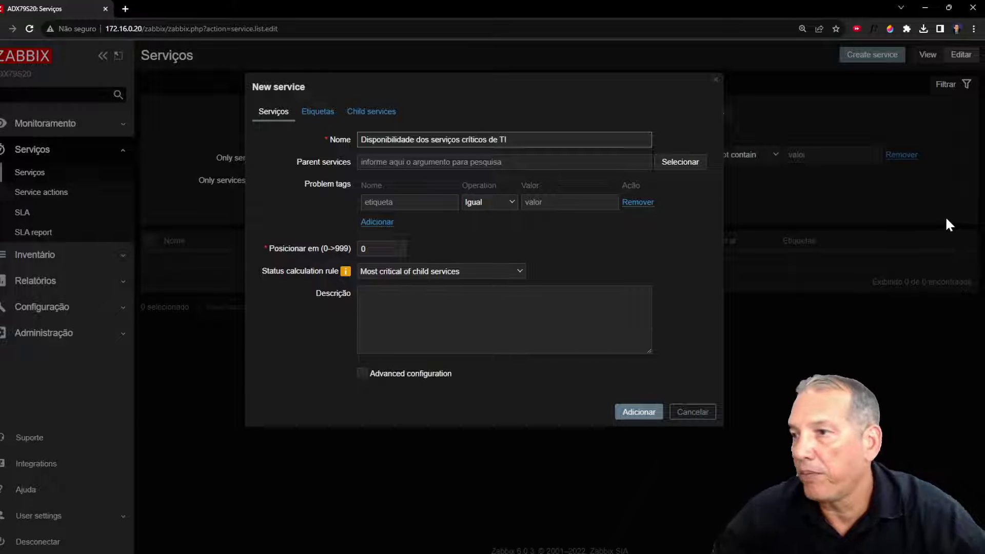
{"action": "left_click", "coordinate": [365, 162]}
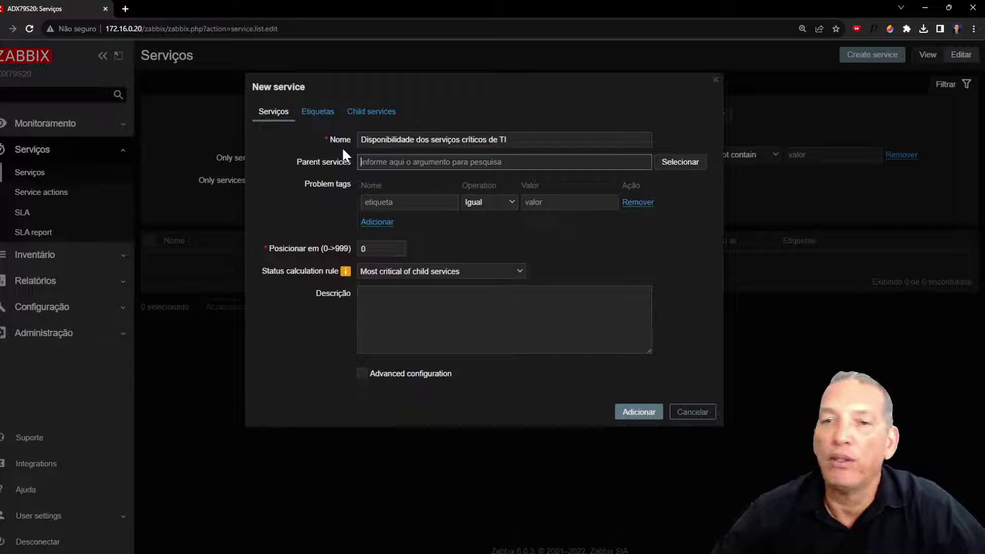
{"action": "left_click", "coordinate": [370, 162]}
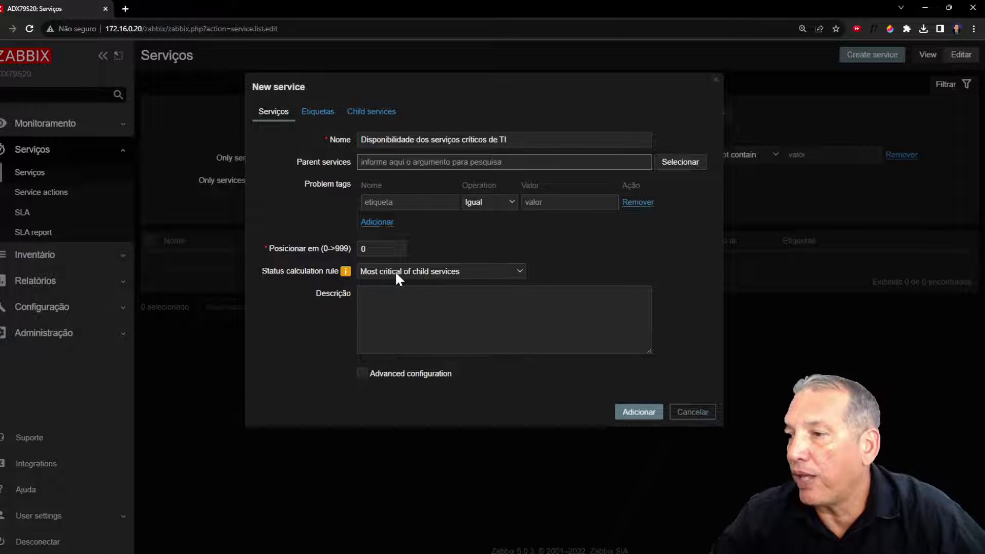
Try the status calculation rule "Most critical if all children have problems", and return it to "Most critical of child services"
{"action": "left_click", "coordinate": [424, 274]}
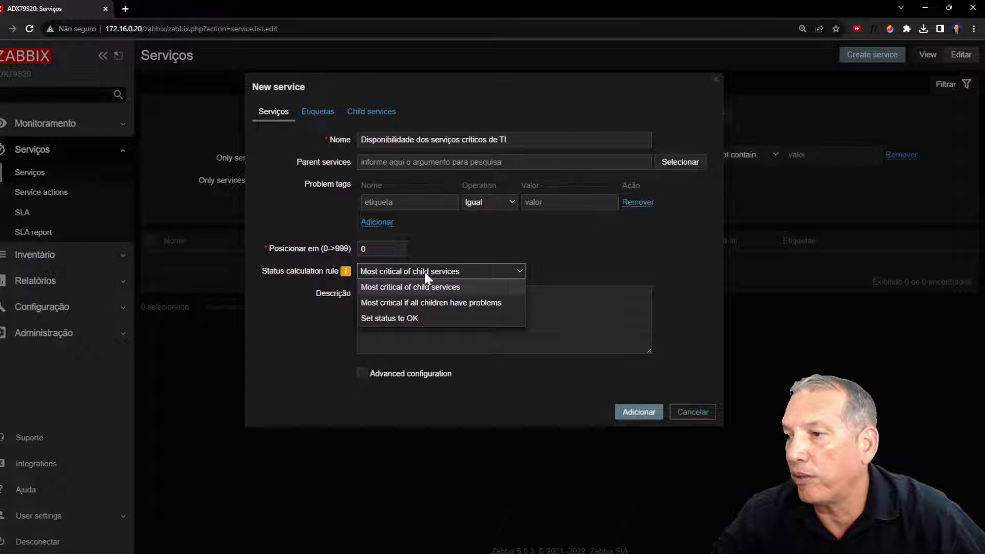
{"action": "left_click", "coordinate": [396, 304]}
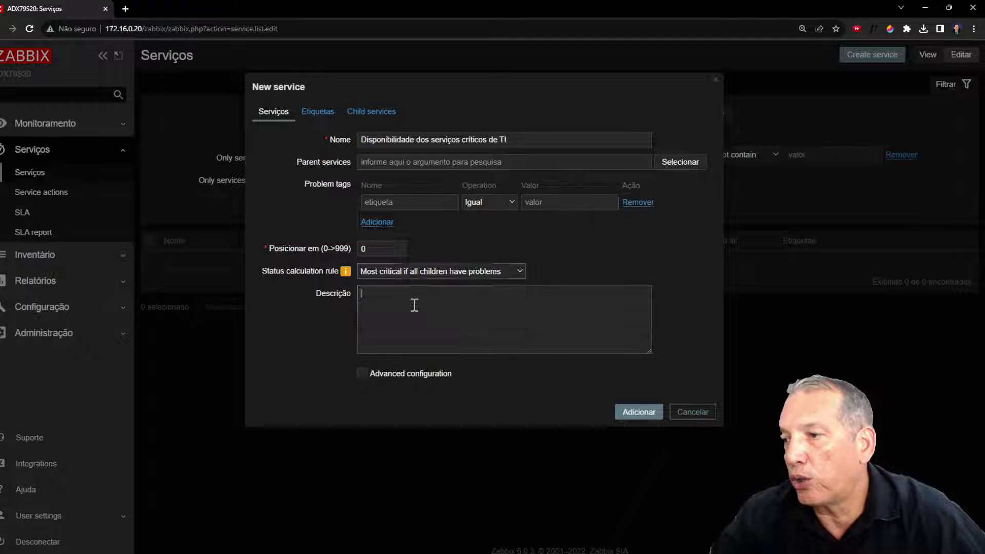
{"action": "left_click", "coordinate": [456, 272]}
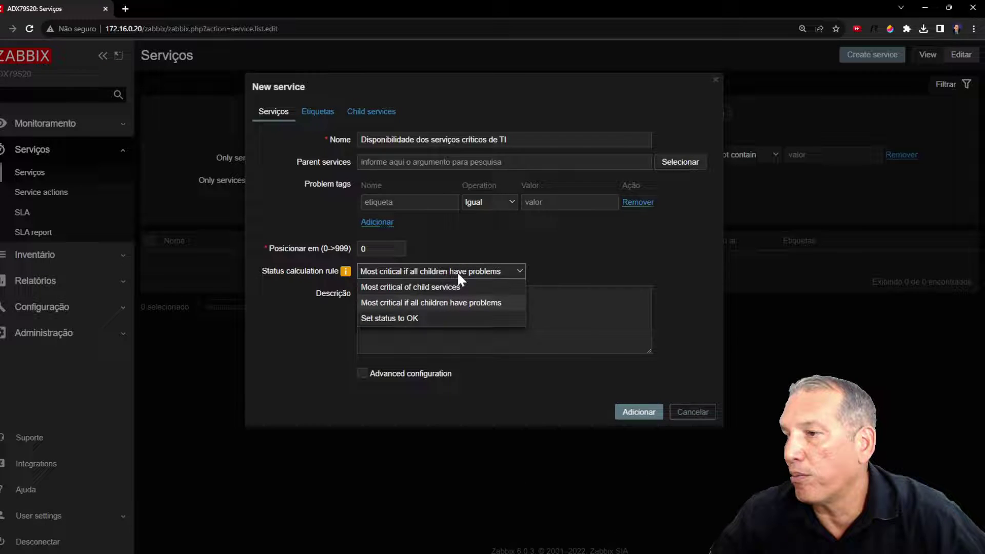
{"action": "left_click", "coordinate": [424, 284]}
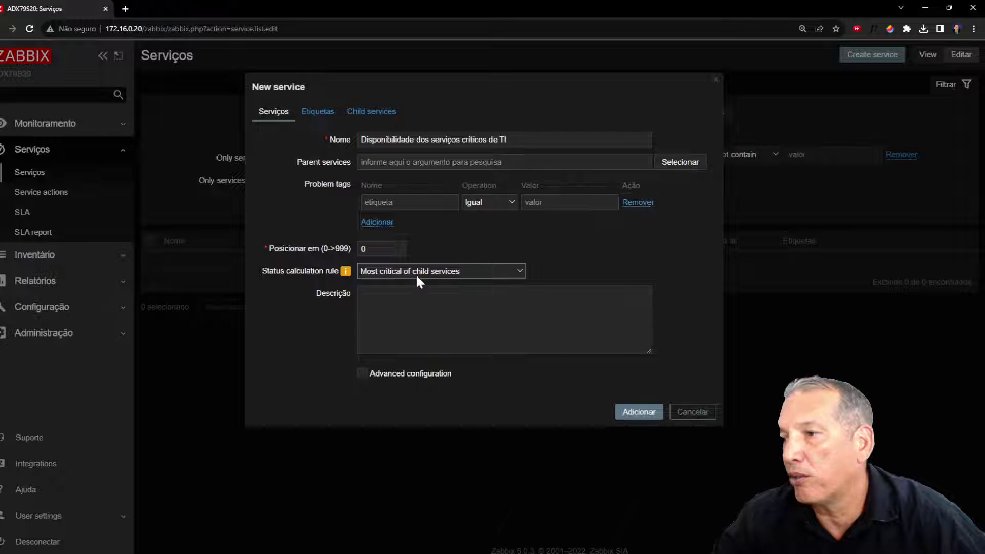
{"action": "left_click", "coordinate": [416, 273]}
{"action": "left_click", "coordinate": [415, 273]}
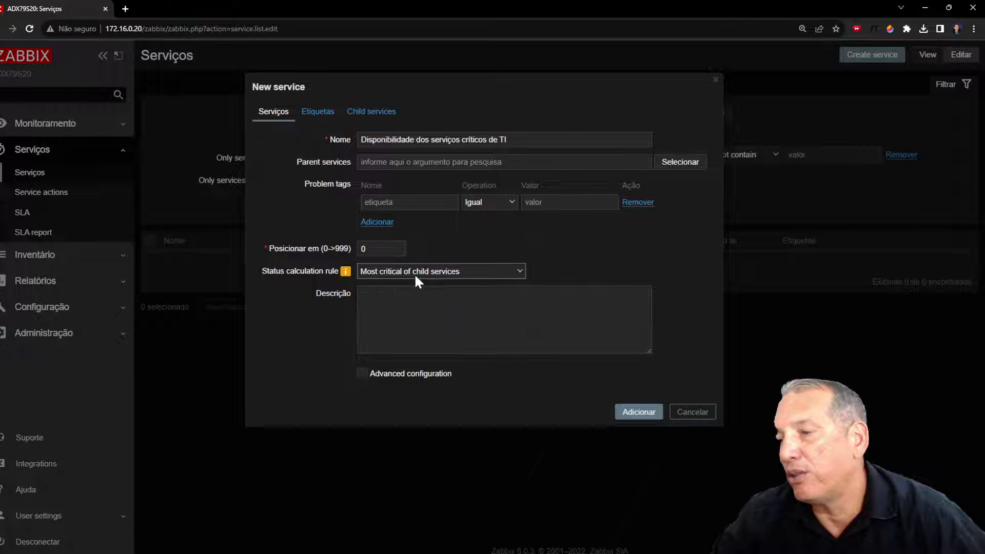
{"action": "left_click", "coordinate": [415, 273]}
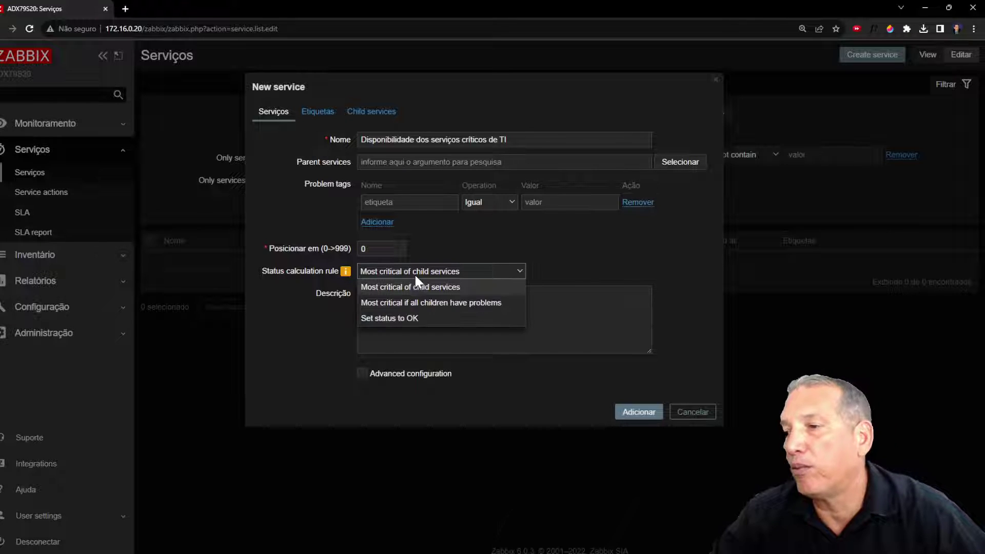
{"action": "left_click", "coordinate": [415, 273]}
Enable advanced configuration and draft an additional rule setting status Desastre if at least 50% of child services have status OK or above
{"action": "left_click", "coordinate": [428, 377]}
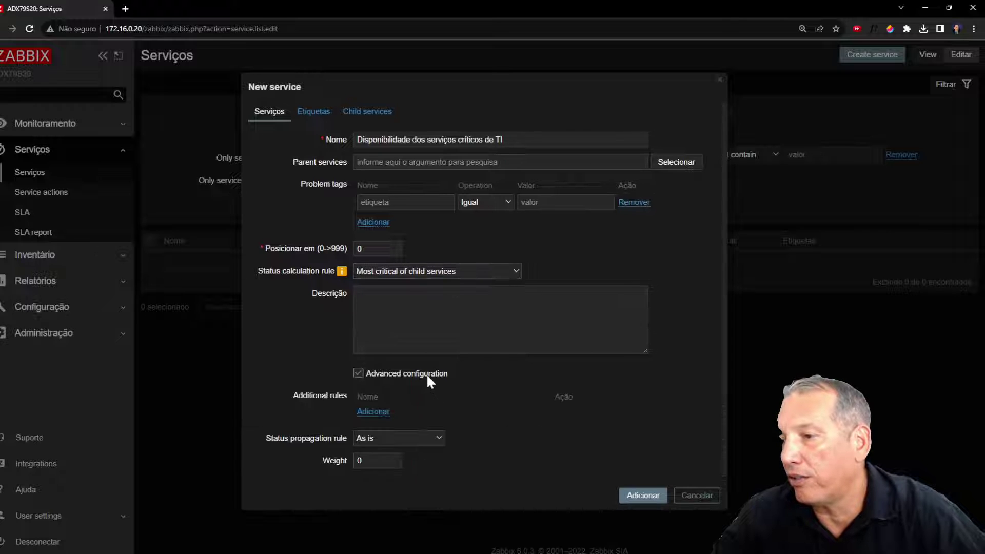
{"action": "left_click", "coordinate": [373, 412]}
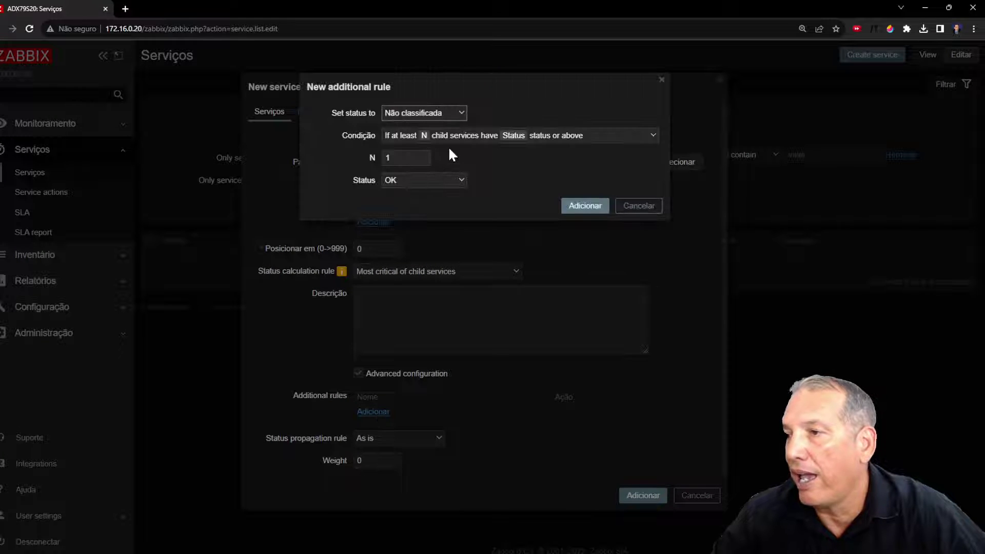
{"action": "left_click", "coordinate": [460, 113]}
{"action": "left_click", "coordinate": [460, 113]}
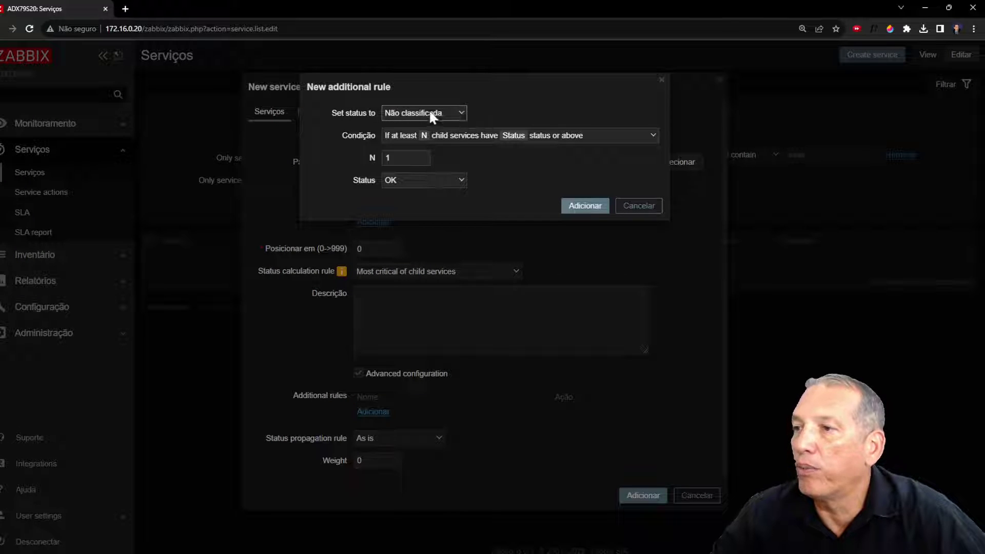
{"action": "left_click", "coordinate": [405, 113]}
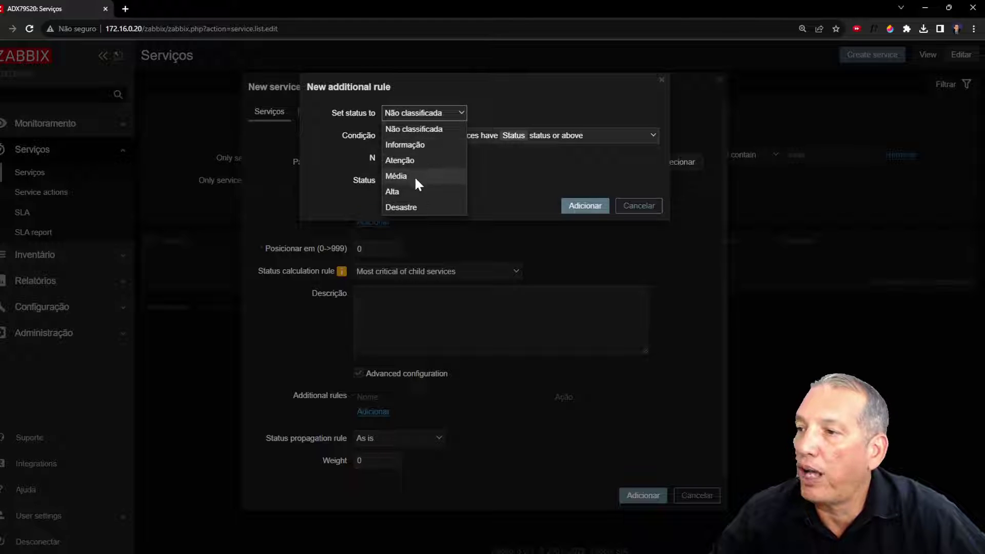
{"action": "left_click", "coordinate": [413, 207]}
{"action": "left_click", "coordinate": [424, 135]}
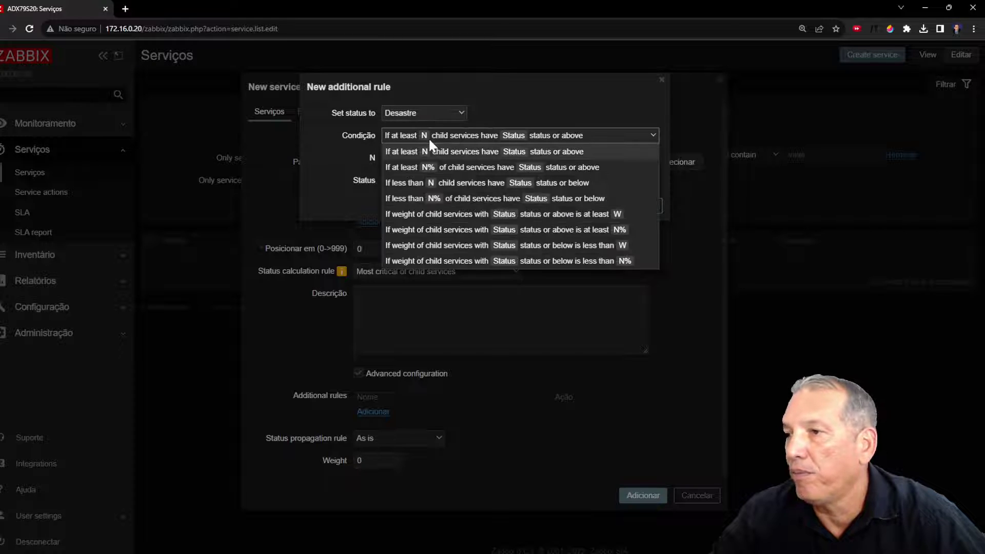
{"action": "left_click", "coordinate": [434, 167]}
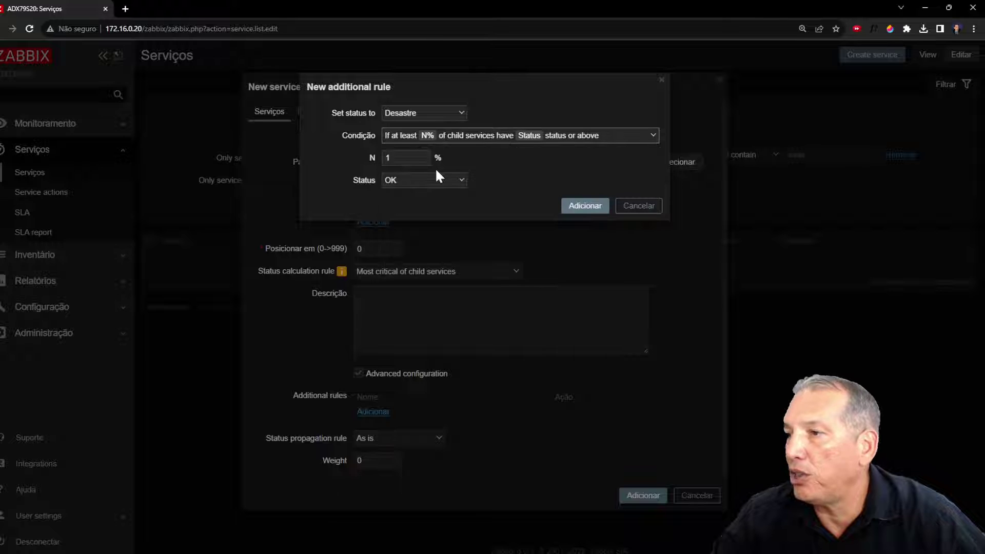
{"action": "double_click", "coordinate": [404, 163]}
{"action": "type", "text": "50"}
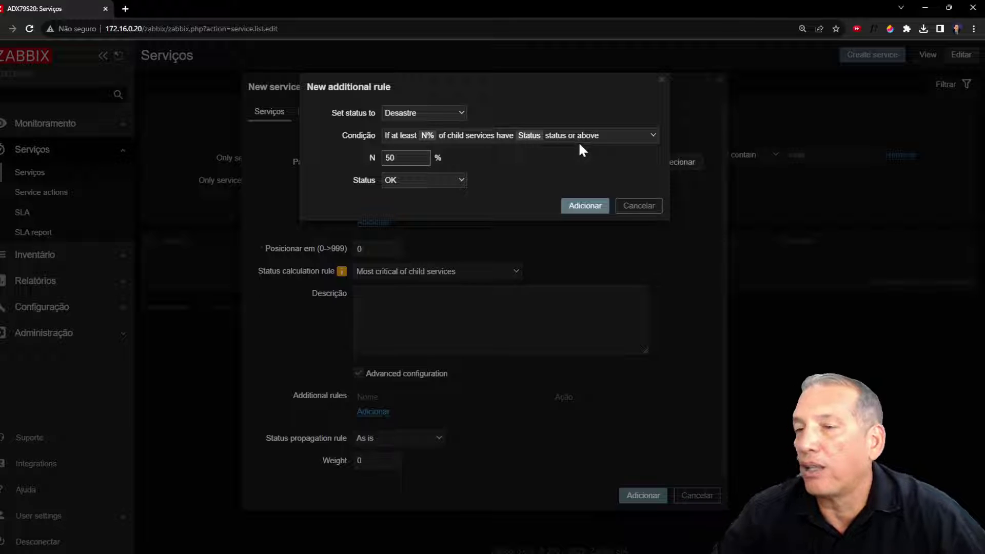
Review the additional rule's condition options, and discard both the rule and the unsaved service
{"action": "left_click", "coordinate": [461, 137]}
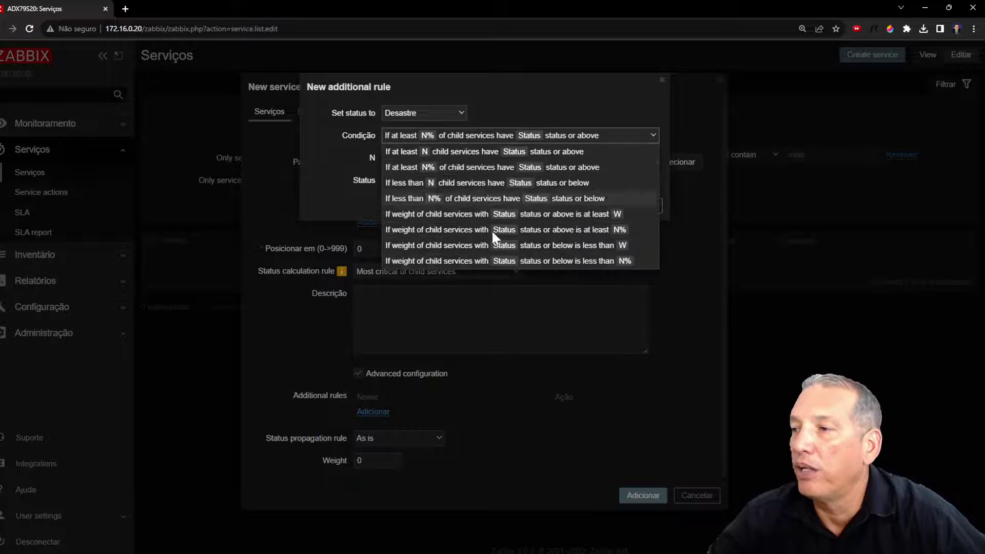
{"action": "left_click", "coordinate": [681, 497]}
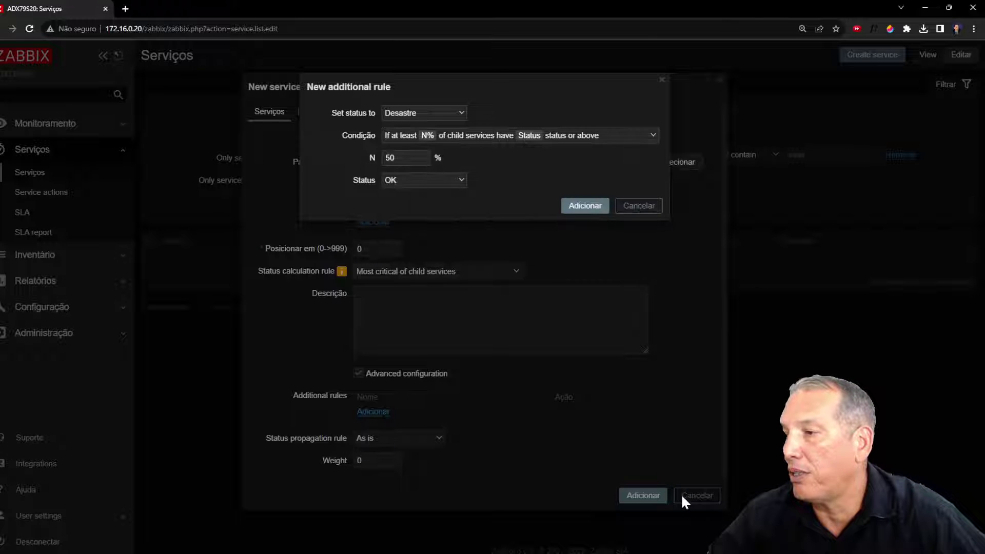
{"action": "left_click", "coordinate": [638, 205]}
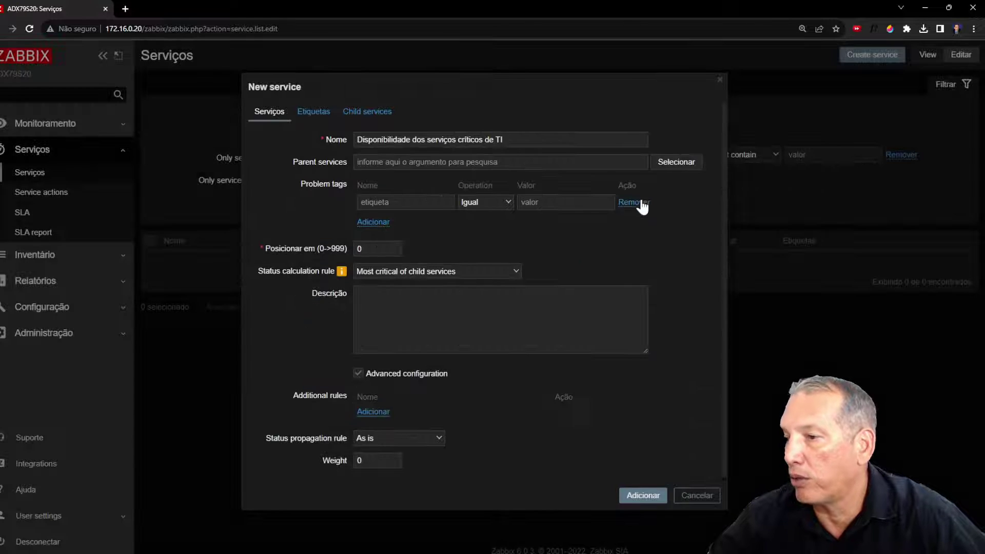
{"action": "left_click", "coordinate": [692, 496]}
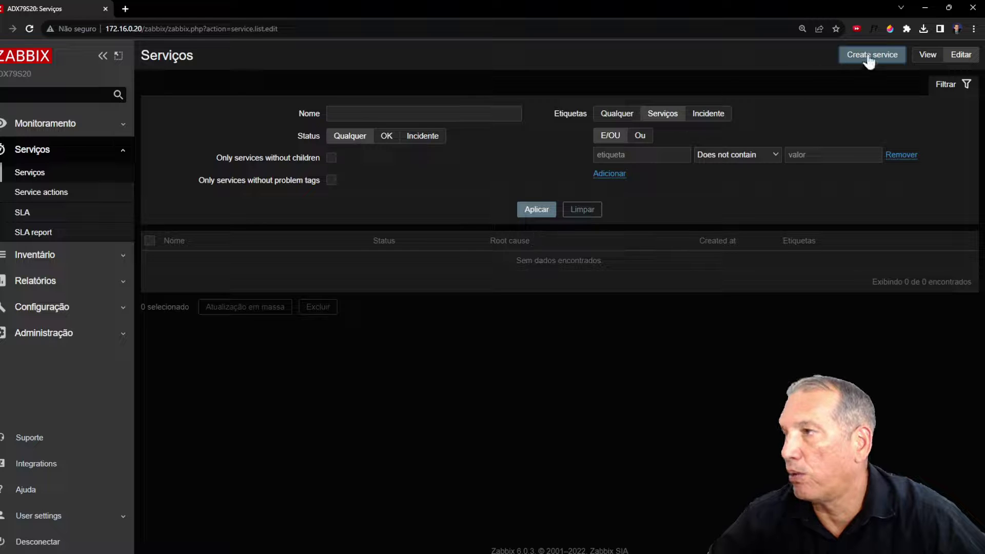
Create a service named "Disponibilidade dos serviços criticos de TI" with the default settings
{"action": "left_click", "coordinate": [888, 53]}
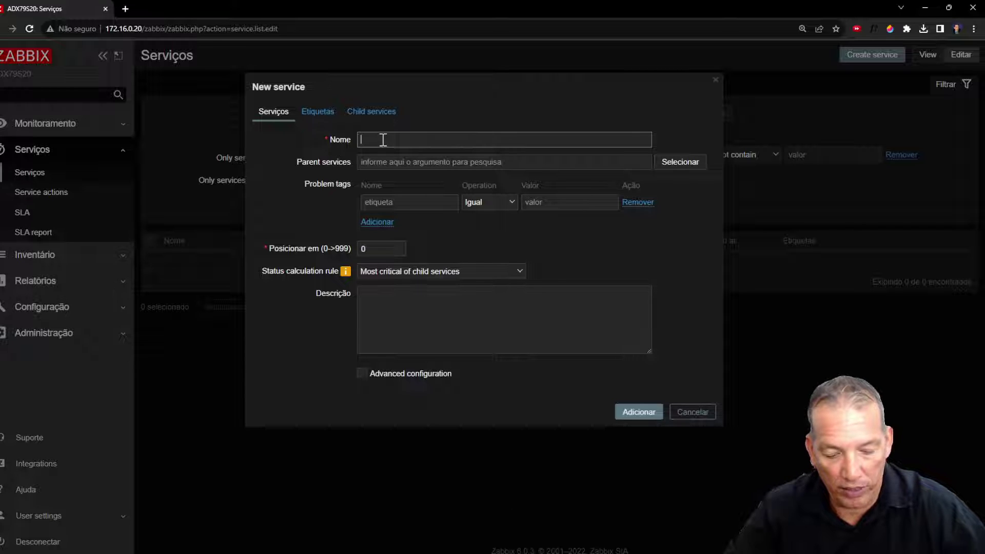
{"action": "type", "text": "Disponibi"}
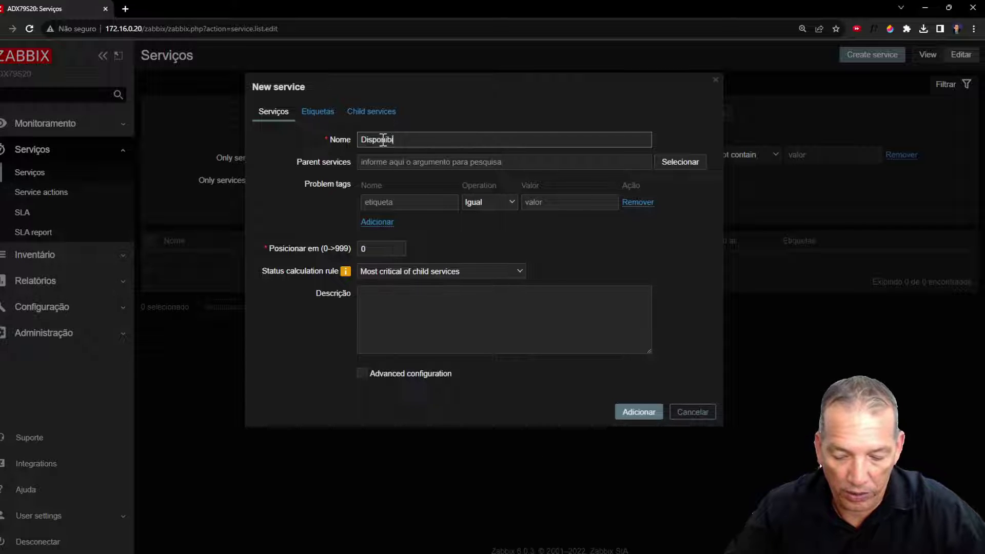
{"action": "type", "text": "lidade dos servi"}
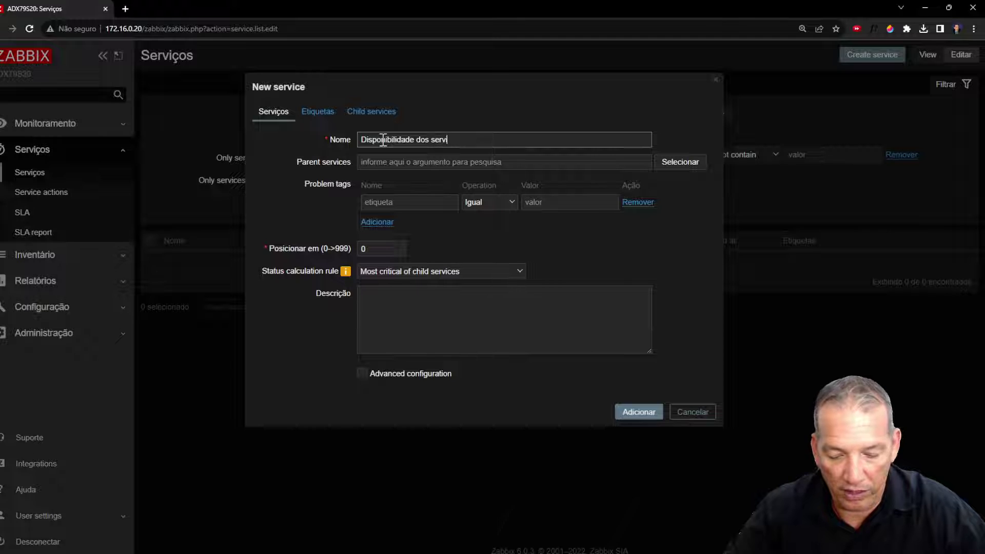
{"action": "type", "text": "ços crit"}
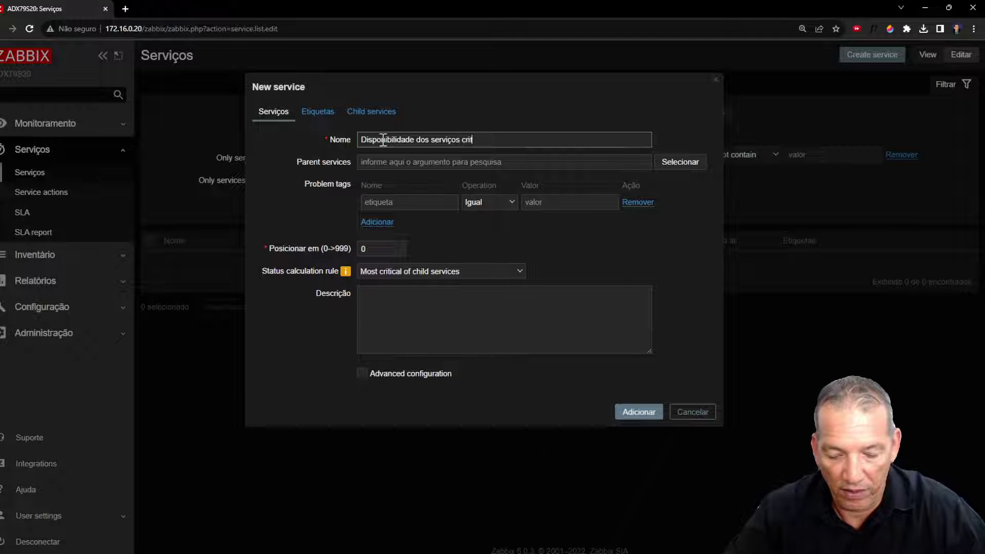
{"action": "type", "text": "icos de TI"}
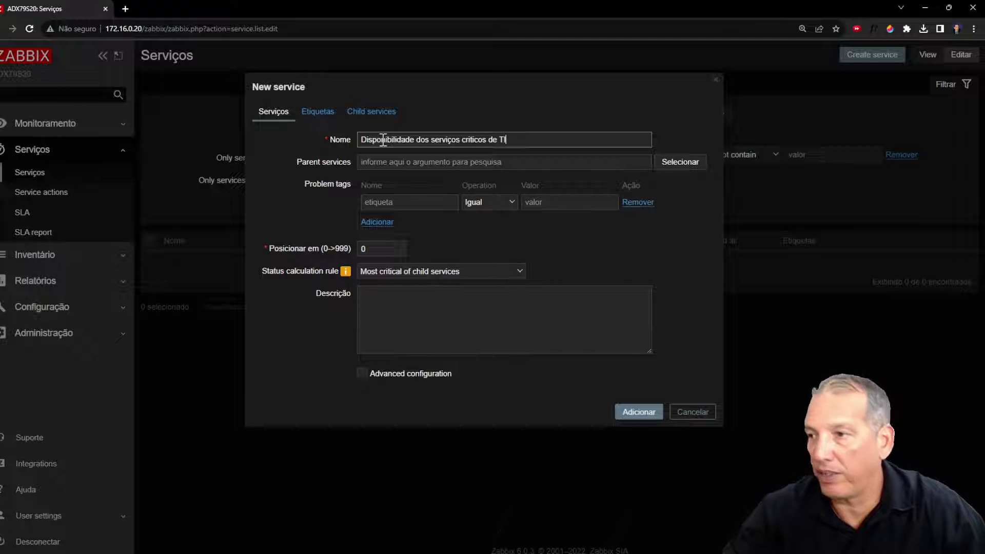
{"action": "left_click", "coordinate": [636, 412]}
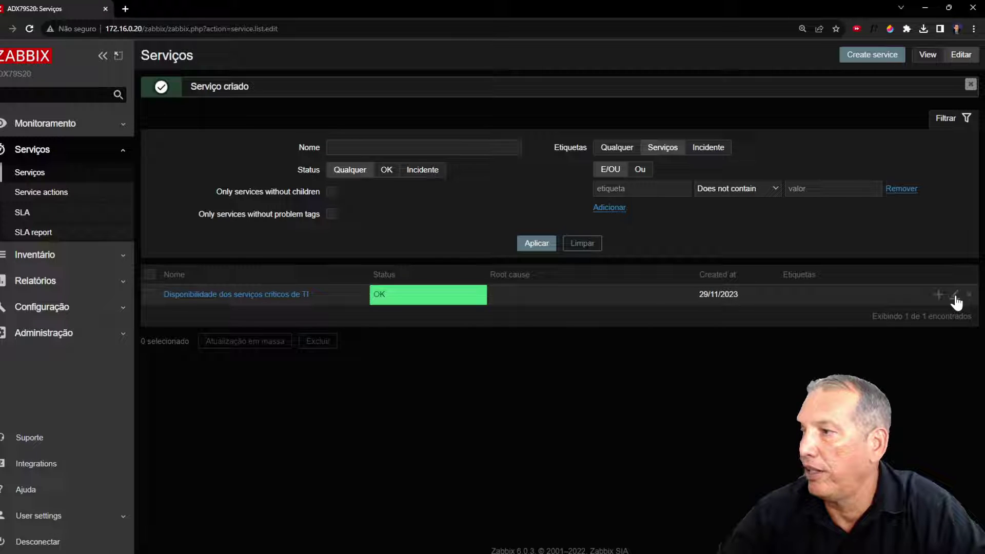
Start a child service named "Servidores" under "Disponibilidade dos serviços criticos de TI", with a problem tag where Zabbix equals Servidores
{"action": "left_click", "coordinate": [938, 293]}
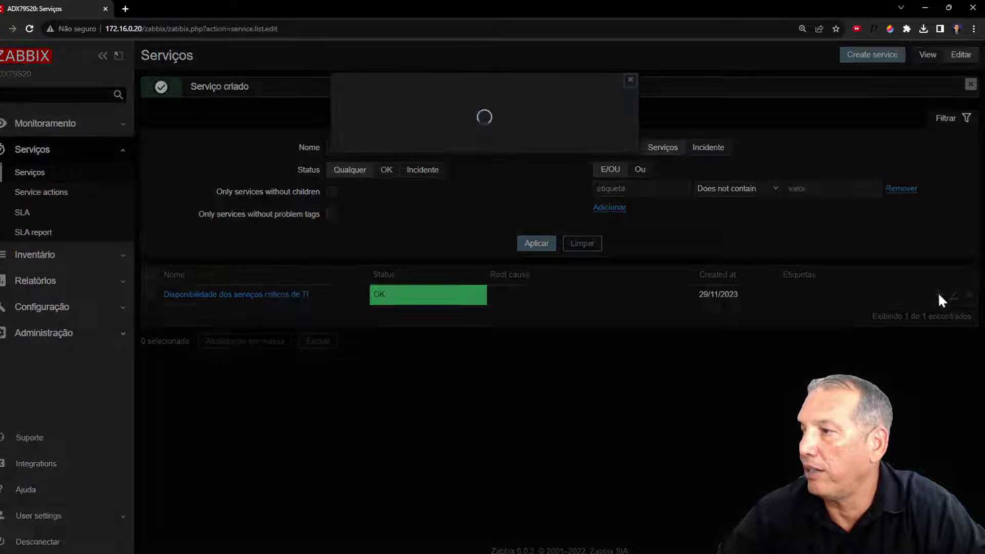
{"action": "left_click", "coordinate": [372, 144]}
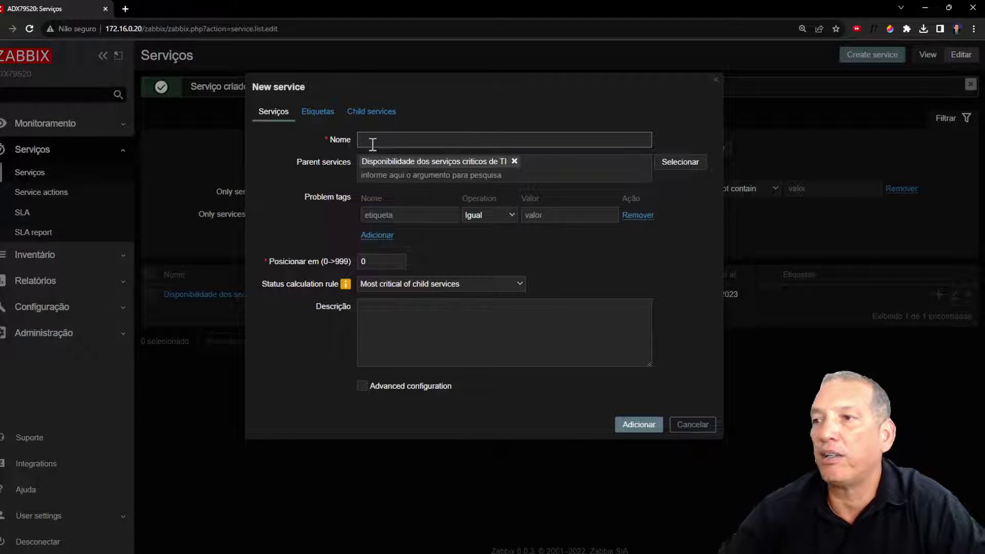
{"action": "type", "text": "Servidores"}
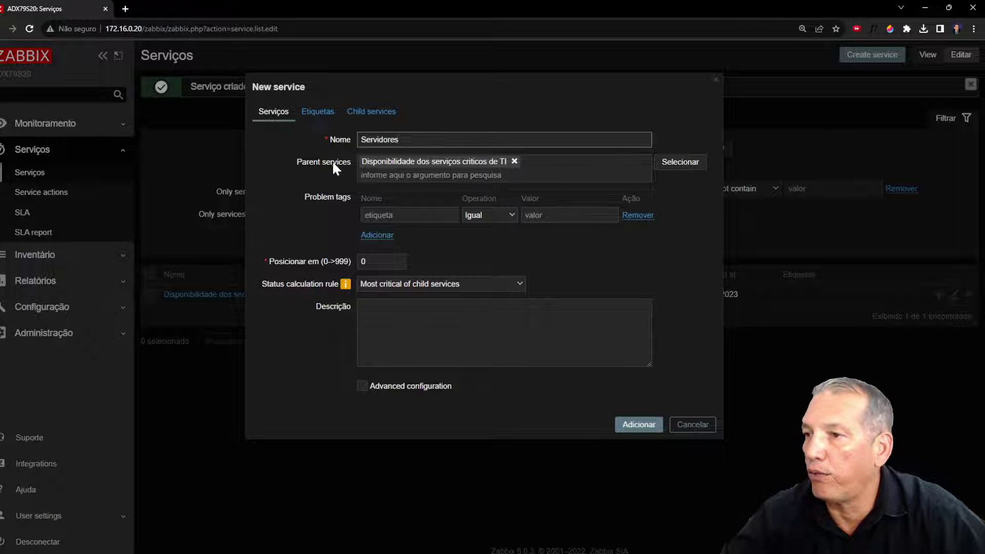
{"action": "left_click", "coordinate": [403, 216]}
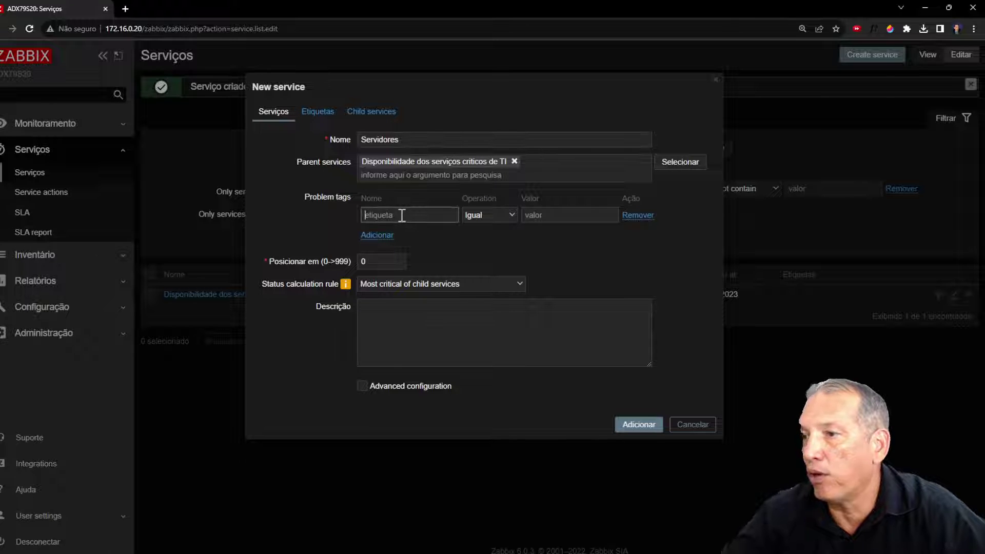
{"action": "type", "text": "Zabbix"}
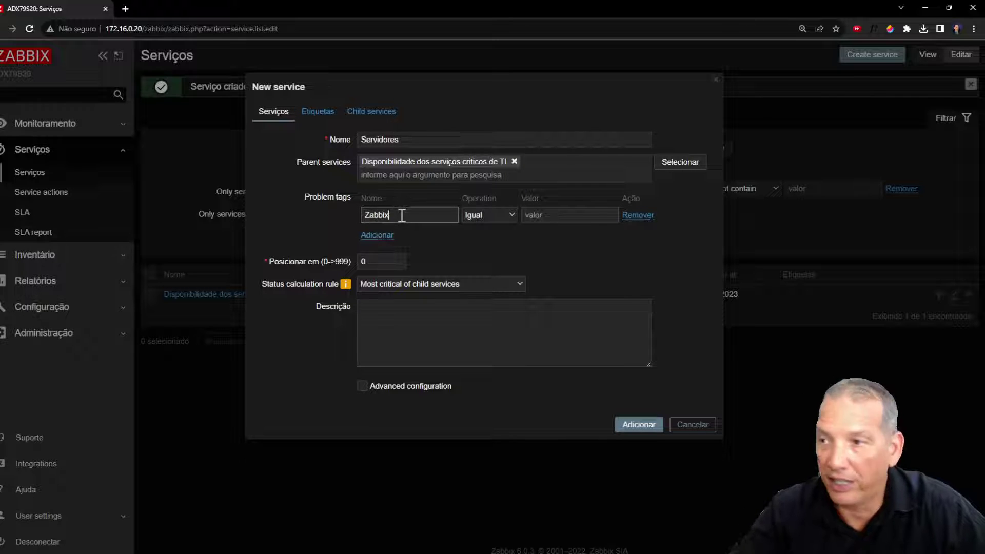
{"action": "key", "text": "Tab"}
{"action": "key", "text": "Tab"}
{"action": "type", "text": "Servidores"}
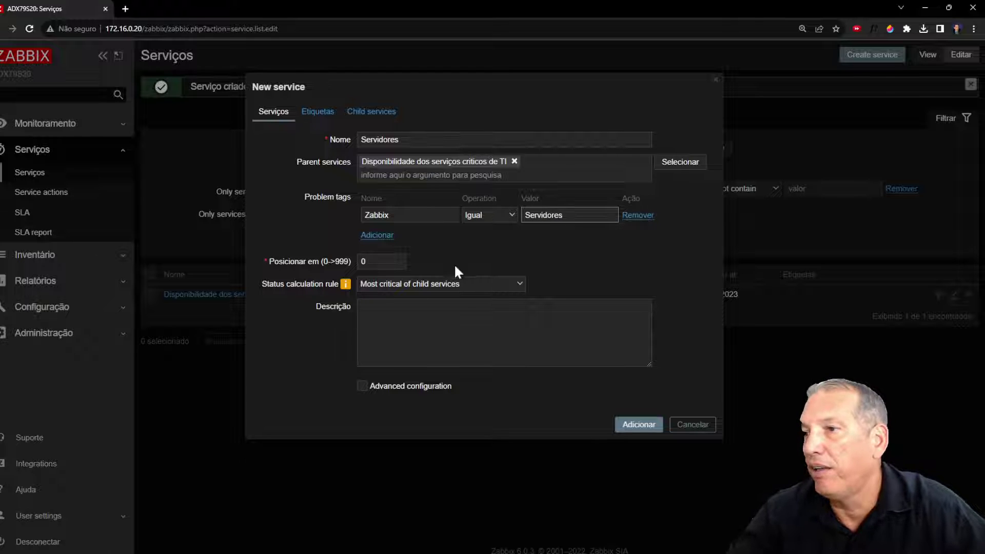
{"action": "left_click_drag", "start_coordinate": [312, 195], "coordinate": [356, 199]}
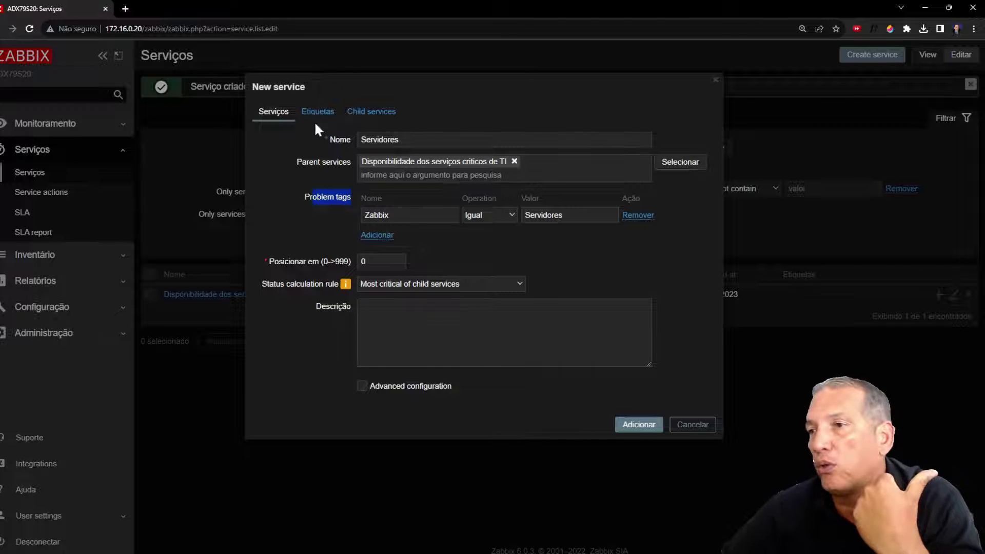
Give the new service the tag Zabbix with value Servidores, and add the service
{"action": "left_click", "coordinate": [331, 118]}
{"action": "left_click", "coordinate": [378, 158]}
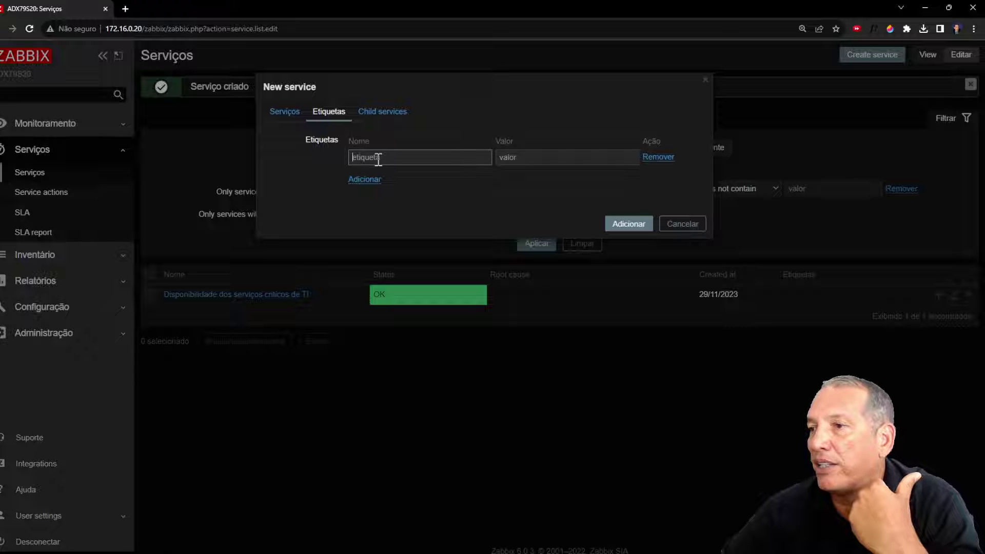
{"action": "type", "text": "Zabbix"}
{"action": "key", "text": "Tab"}
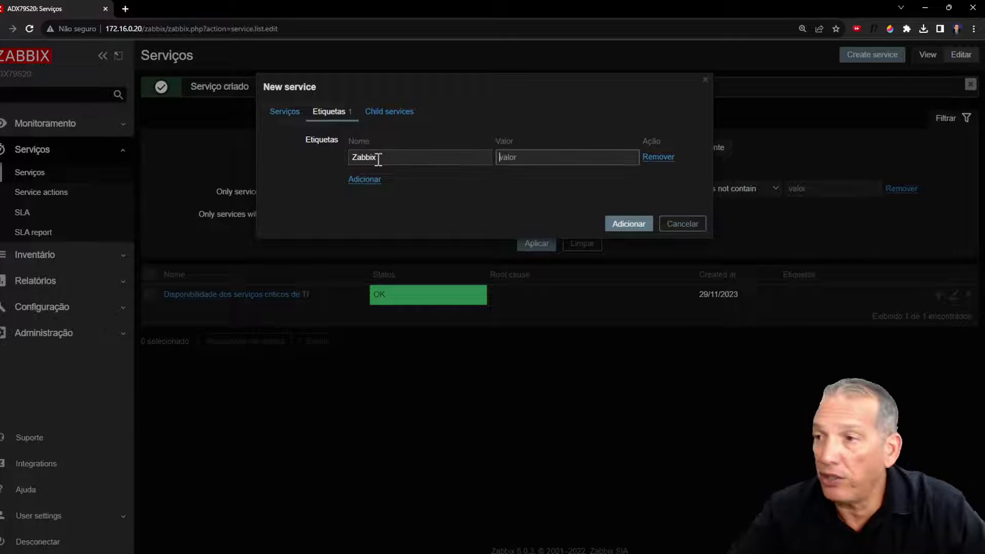
{"action": "type", "text": "Servidores"}
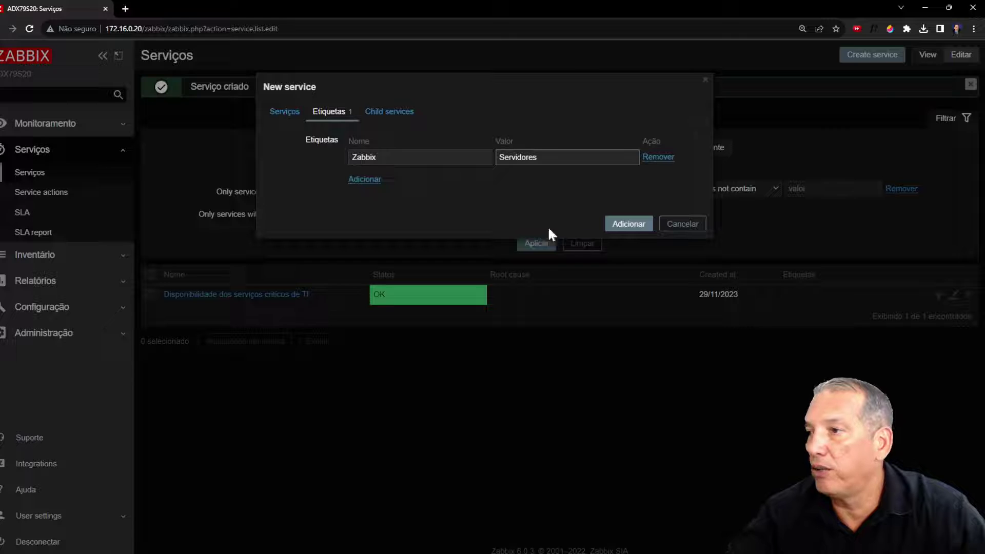
{"action": "left_click", "coordinate": [632, 223]}
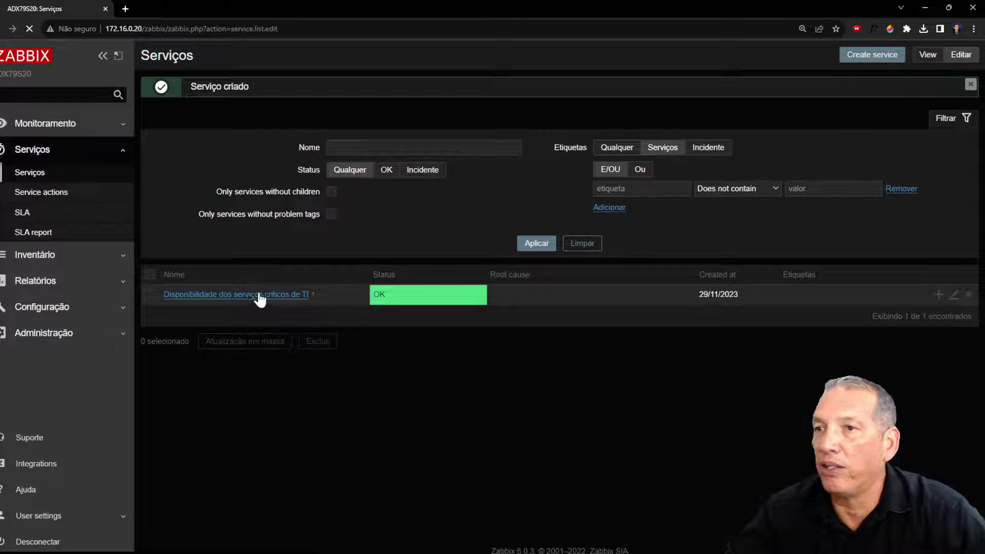
Inside the root service, start another child service named "Link Internet" with a problem tag where Zabbix equals "Links Internet"
{"action": "left_click", "coordinate": [252, 298]}
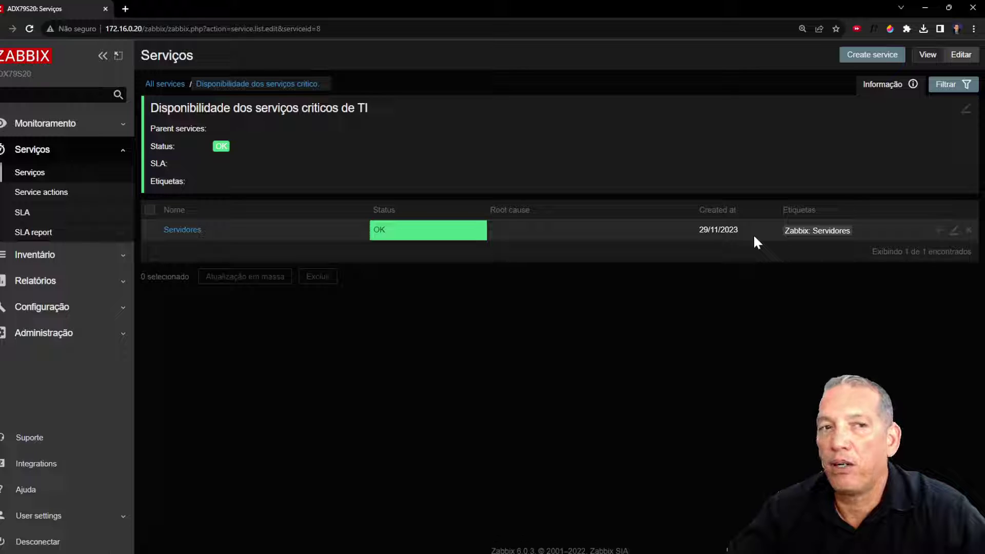
{"action": "left_click", "coordinate": [272, 84]}
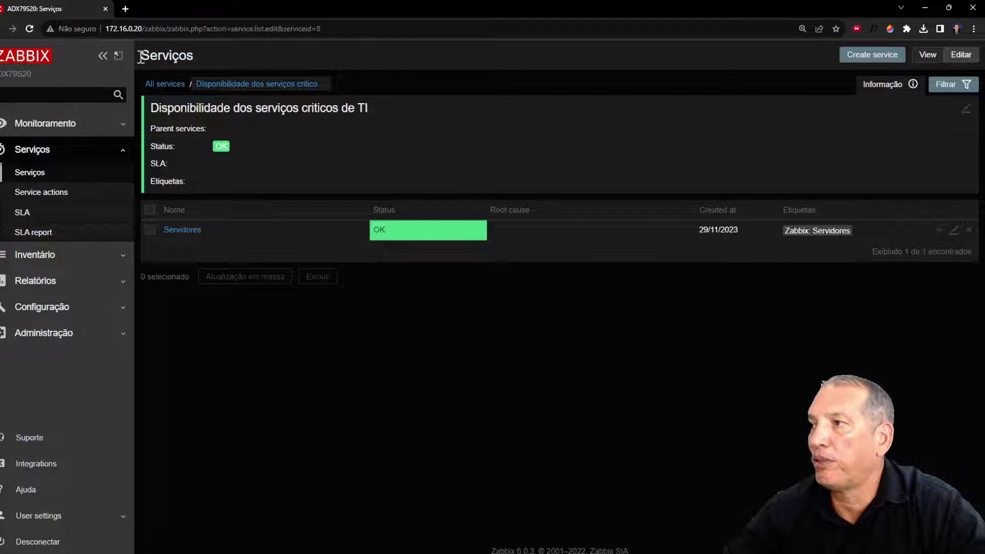
{"action": "left_click", "coordinate": [848, 56]}
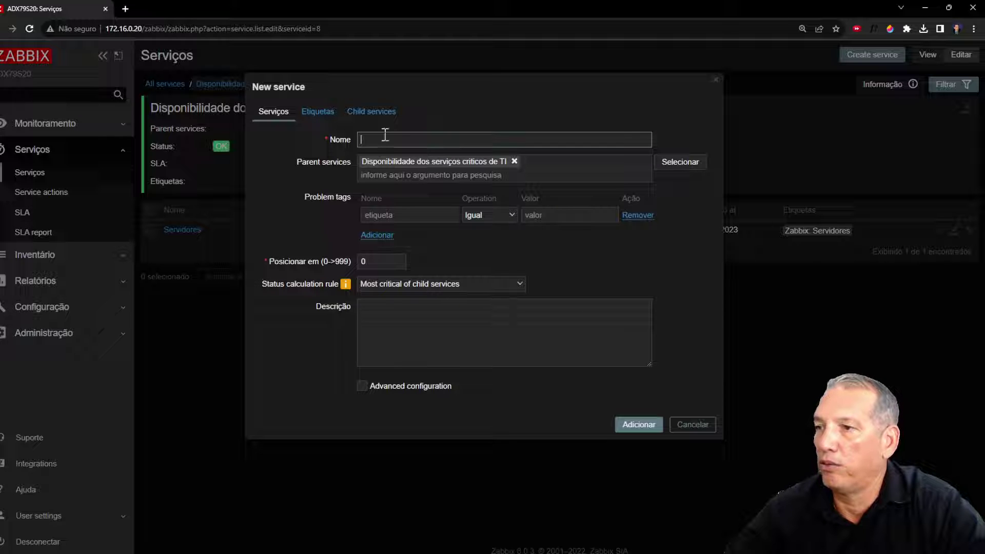
{"action": "type", "text": "Link "}
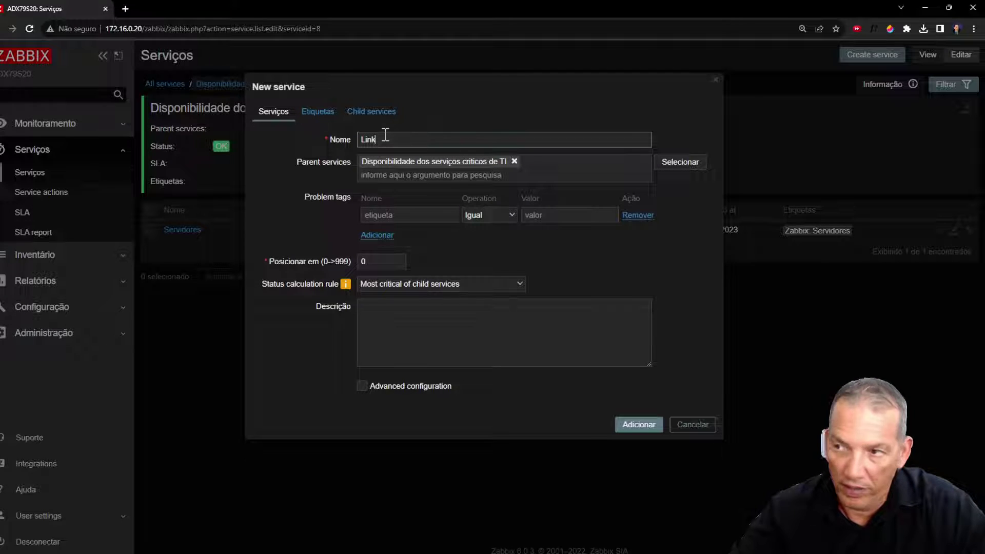
{"action": "type", "text": "Internet"}
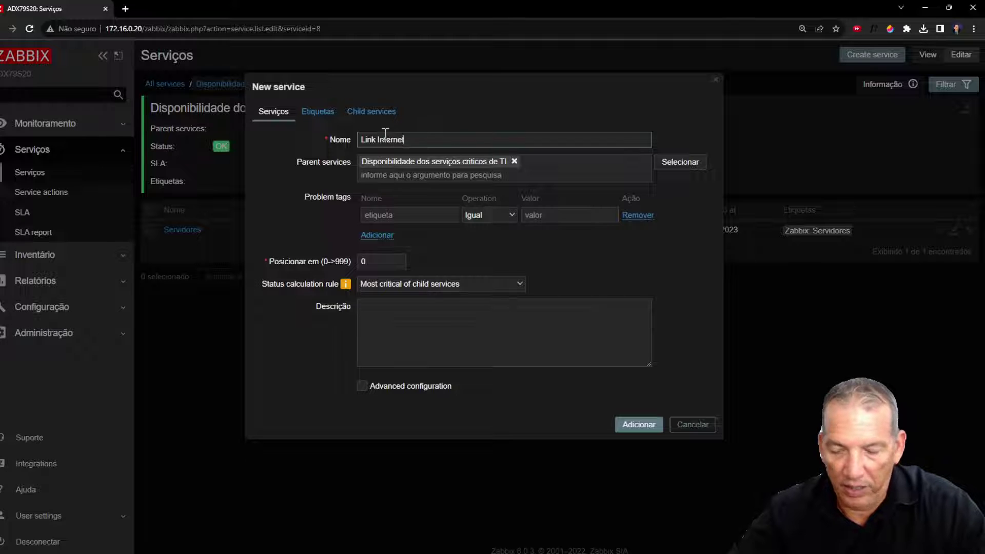
{"action": "left_click", "coordinate": [389, 217]}
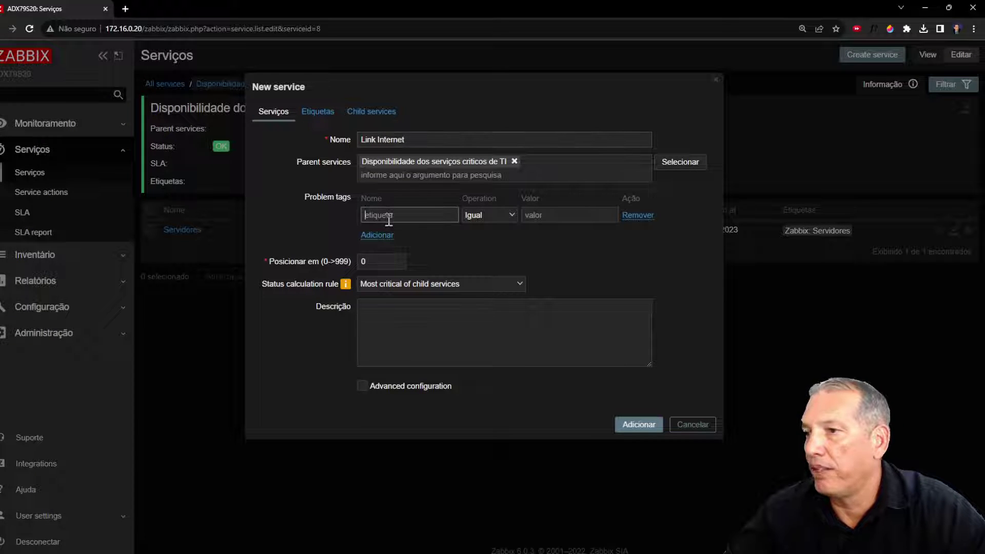
{"action": "type", "text": "Zabb"}
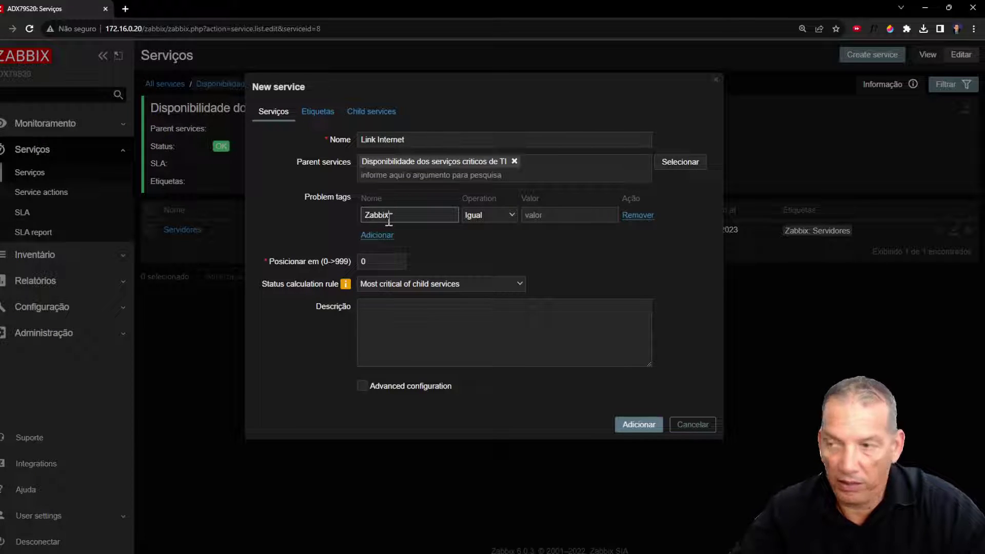
{"action": "type", "text": "ix"}
{"action": "key", "text": "Tab"}
{"action": "key", "text": "Tab"}
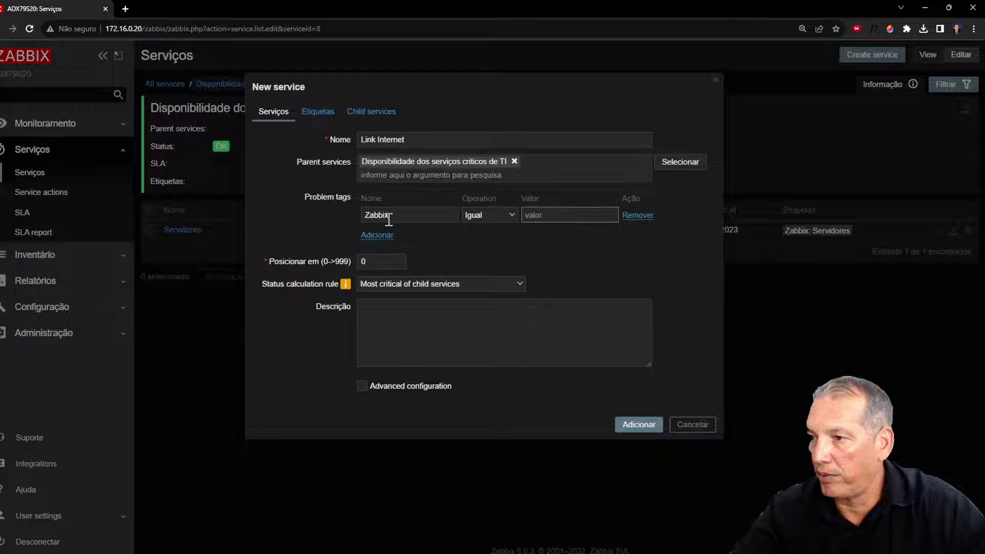
{"action": "type", "text": "Links"}
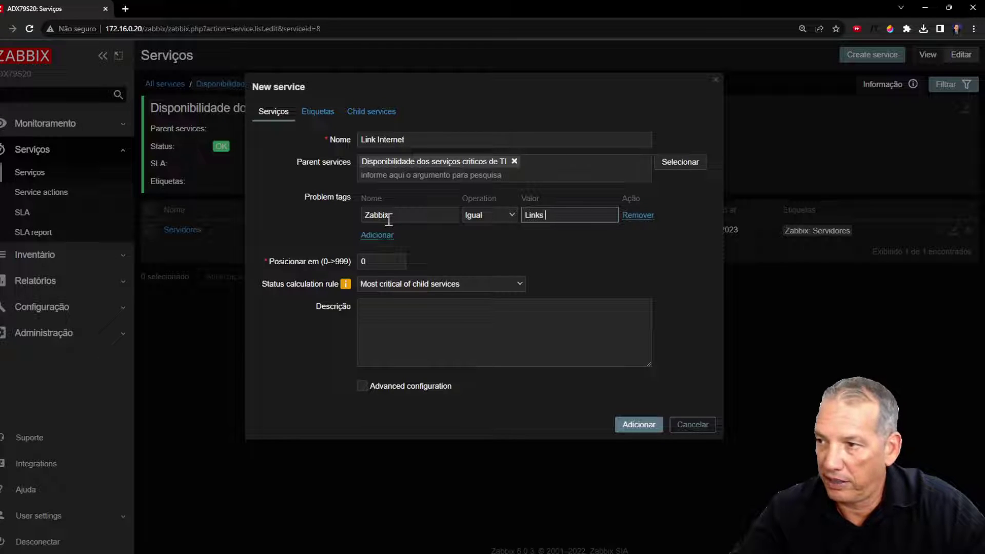
{"action": "type", "text": " Internet"}
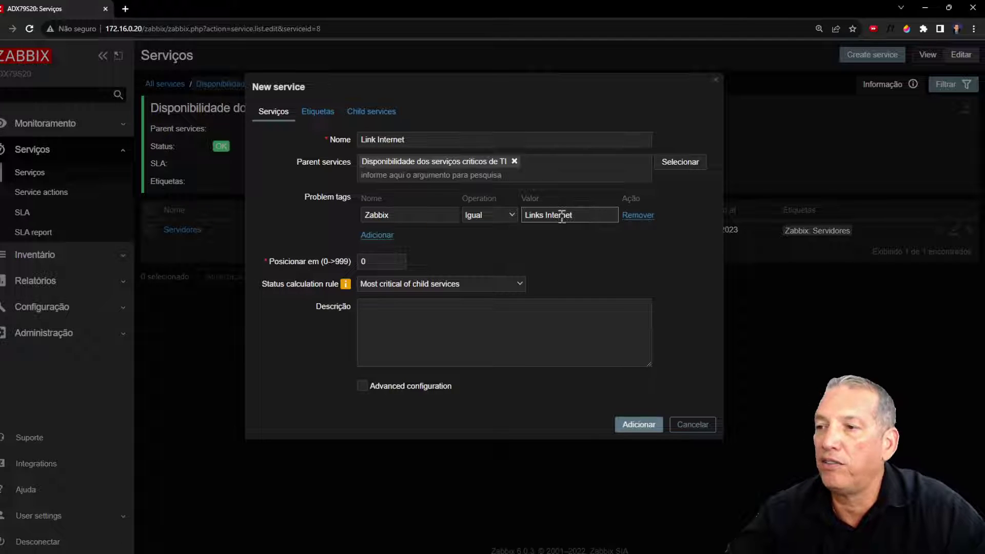
Give the Link Internet service the tag Zabbix with value "Links Internet", and add the service
{"action": "left_click", "coordinate": [321, 112]}
{"action": "left_click", "coordinate": [385, 158]}
{"action": "type", "text": "Z"}
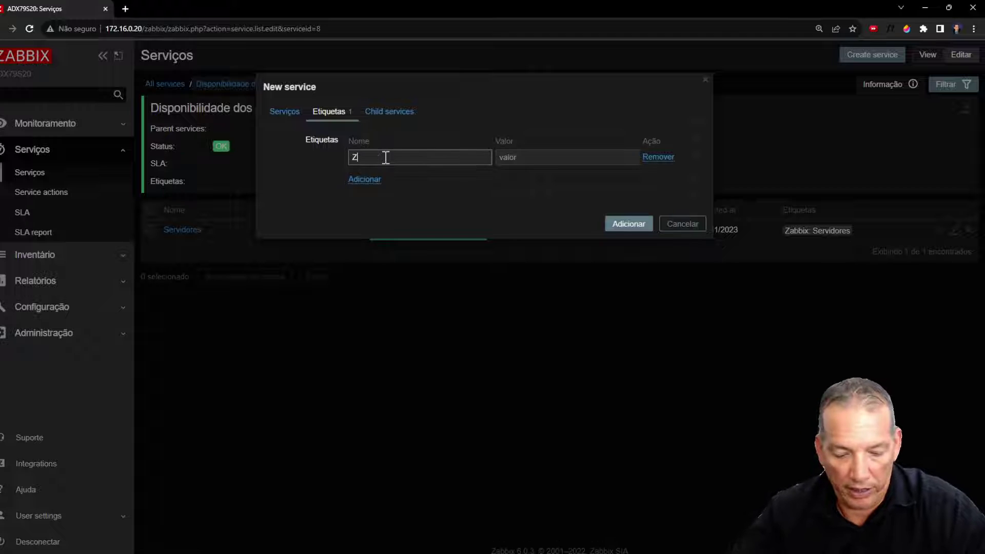
{"action": "type", "text": "abbix"}
{"action": "key", "text": "Tab"}
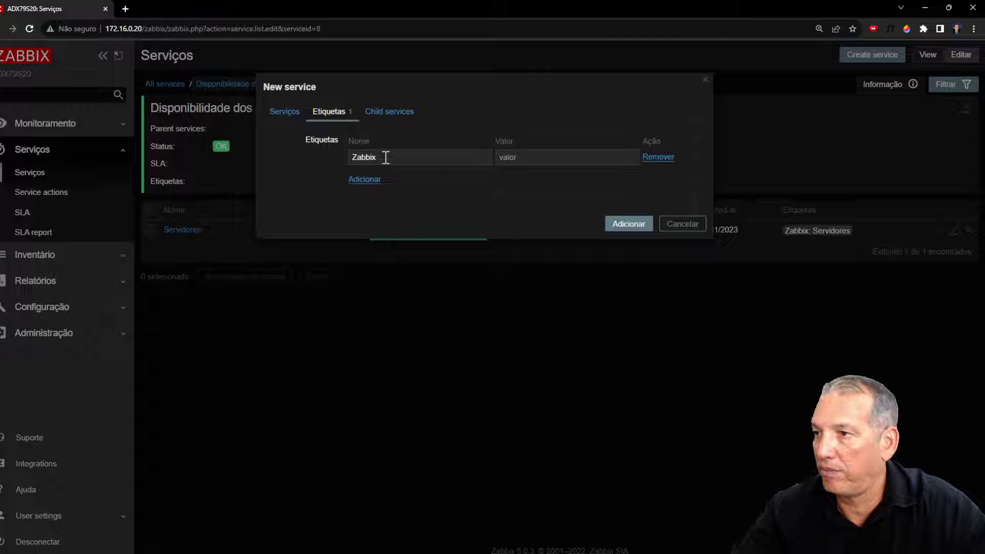
{"action": "left_click", "coordinate": [530, 155]}
{"action": "type", "text": "Li"}
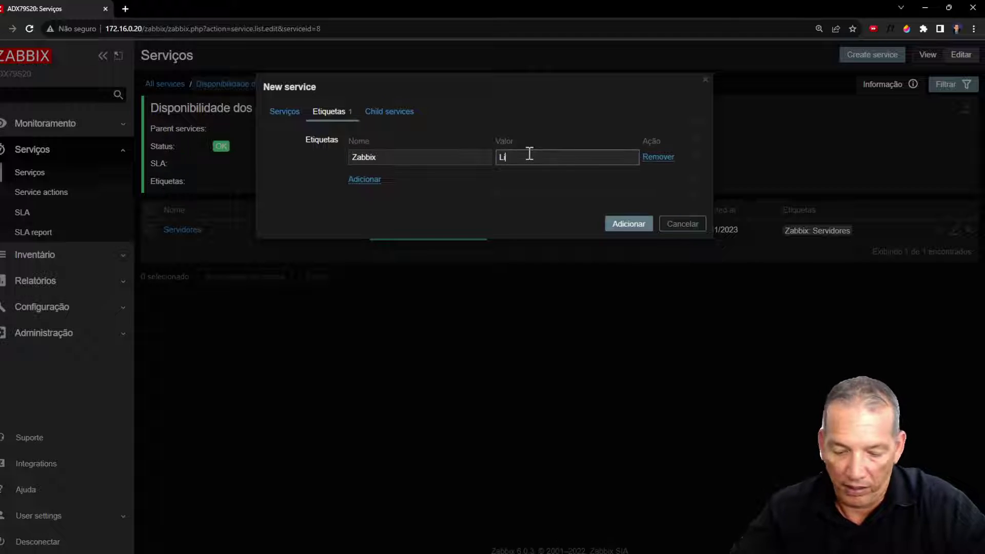
{"action": "type", "text": "nks Internet"}
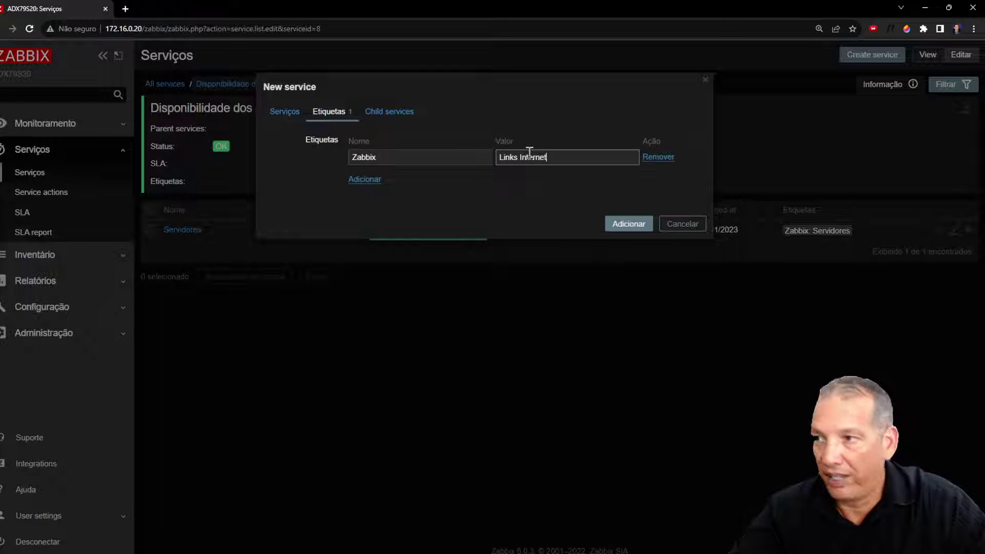
{"action": "left_click", "coordinate": [286, 111]}
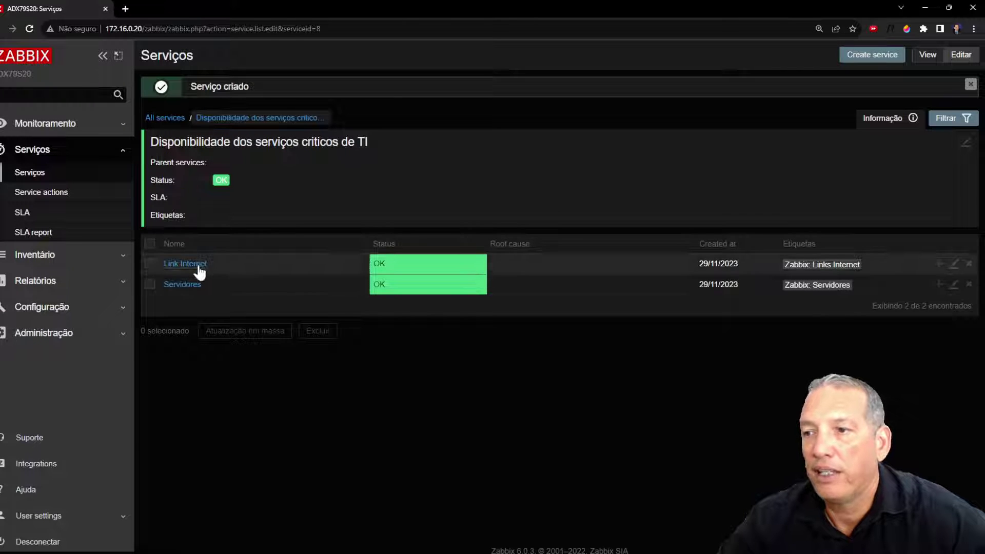
Start a third child service named "Aplicações" under the root service, with a problem tag named "Zabbiz"
{"action": "left_click", "coordinate": [862, 60]}
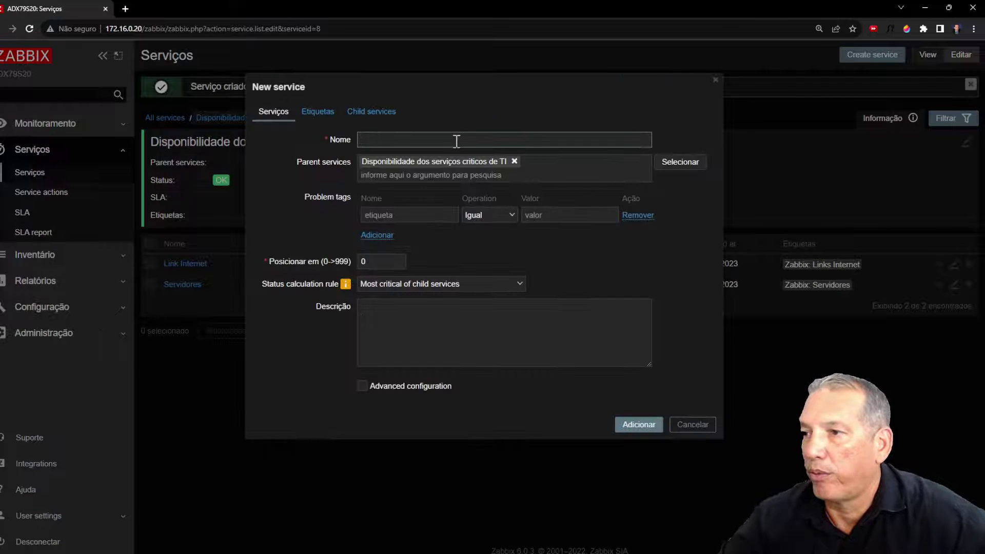
{"action": "type", "text": "Ap"}
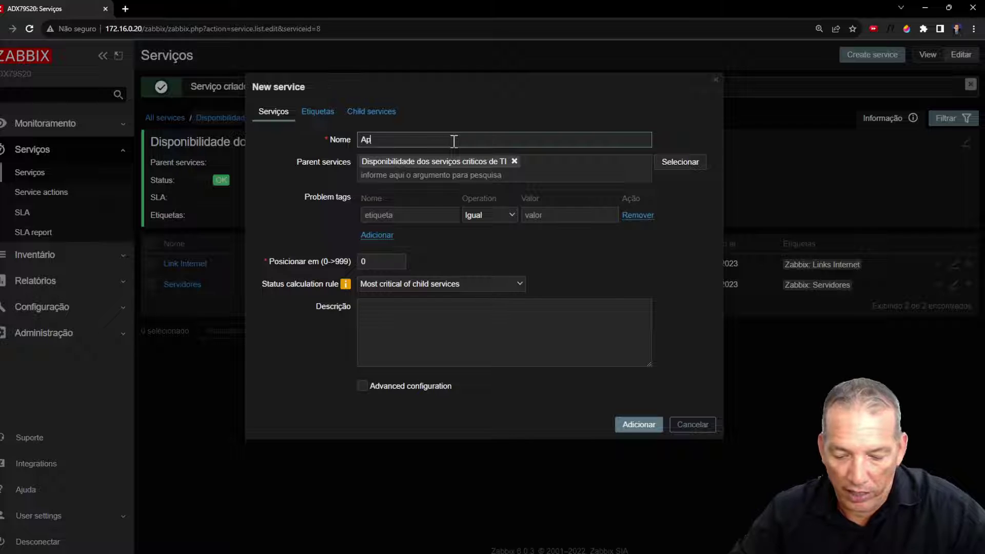
{"action": "key", "text": "BackSpace"}
{"action": "key", "text": "BackSpace"}
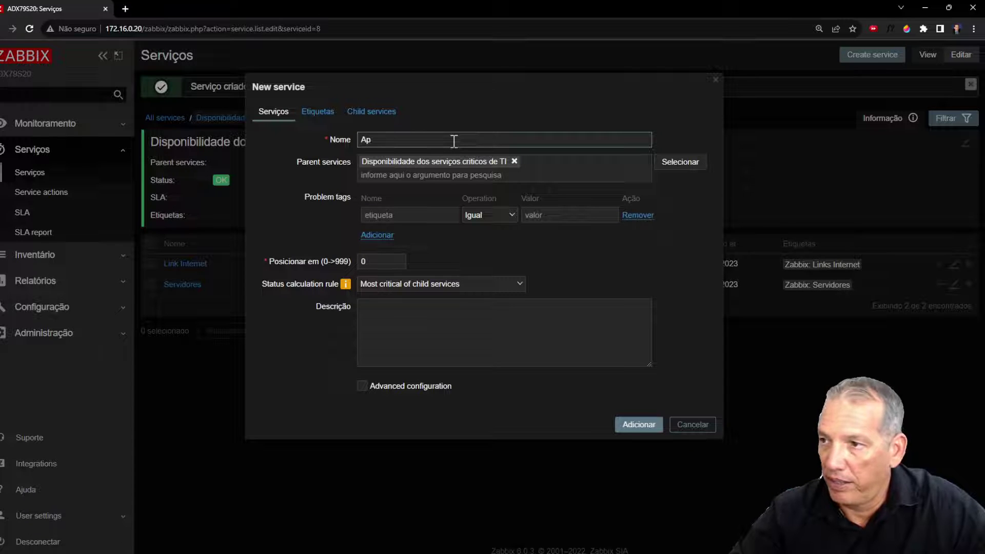
{"action": "type", "text": "plicações"}
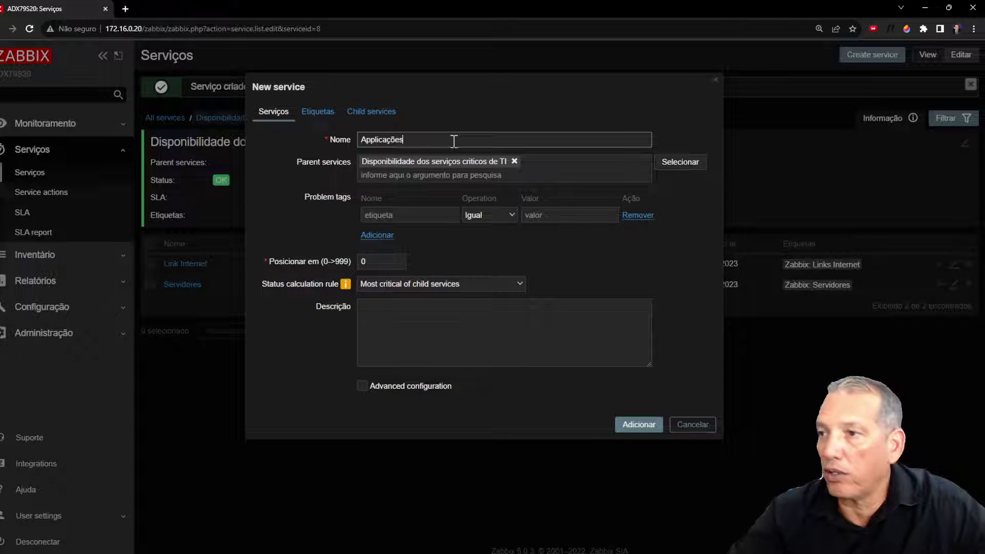
{"action": "left_click", "coordinate": [388, 216]}
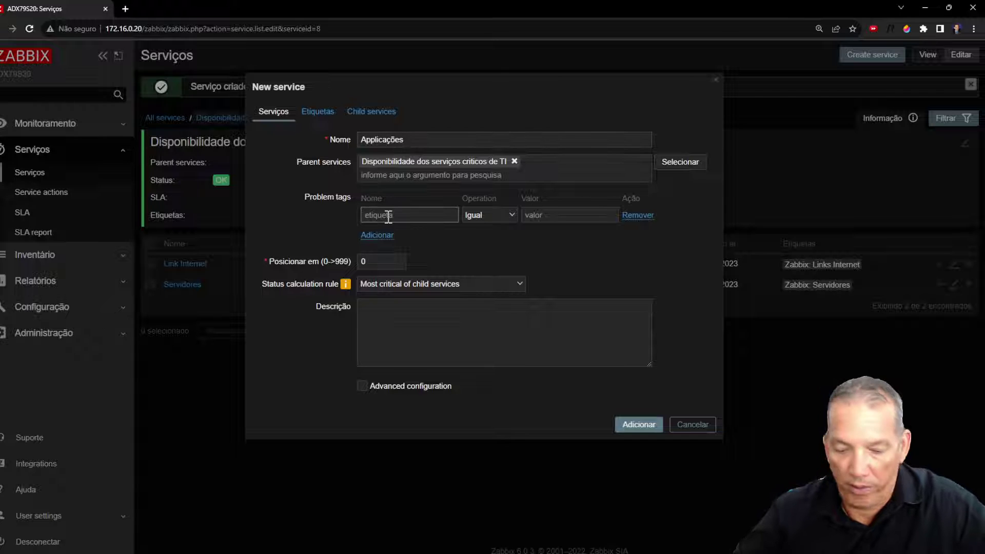
{"action": "type", "text": "Zabbix"}
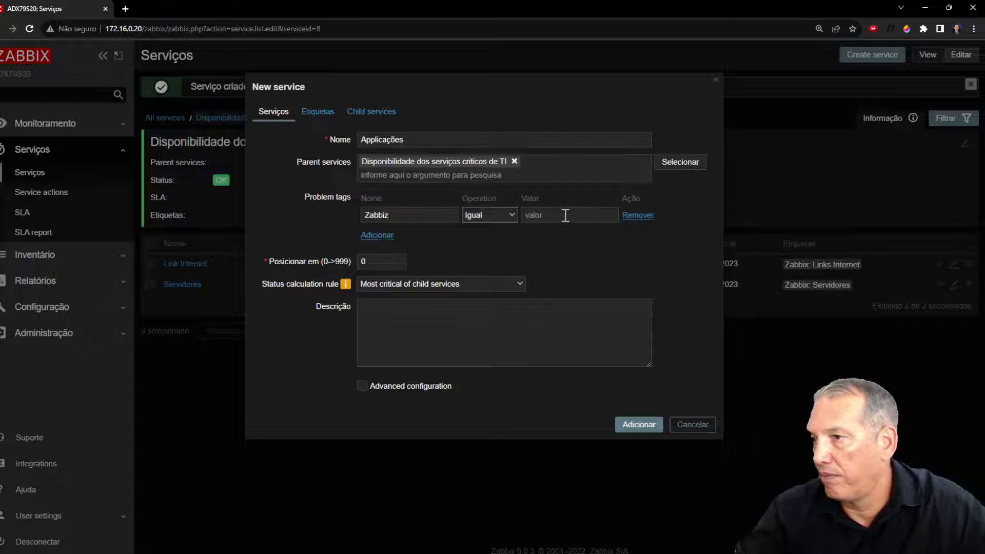
{"action": "left_click", "coordinate": [377, 144]}
{"action": "key", "text": "BackSpace"}
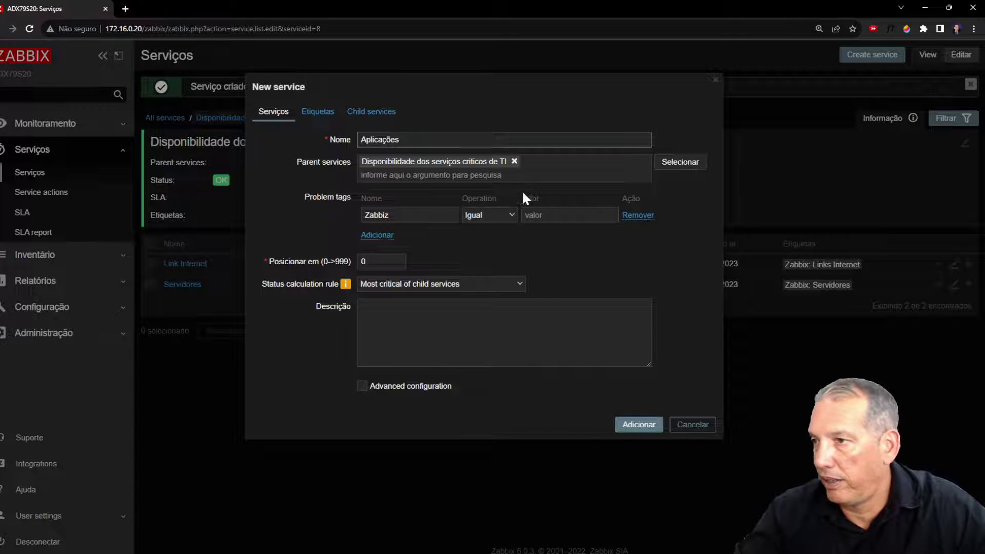
Set the value of the Aplicações service's problem tag to "Sistemas"
{"action": "left_click", "coordinate": [542, 215]}
{"action": "type", "text": "Aplicações"}
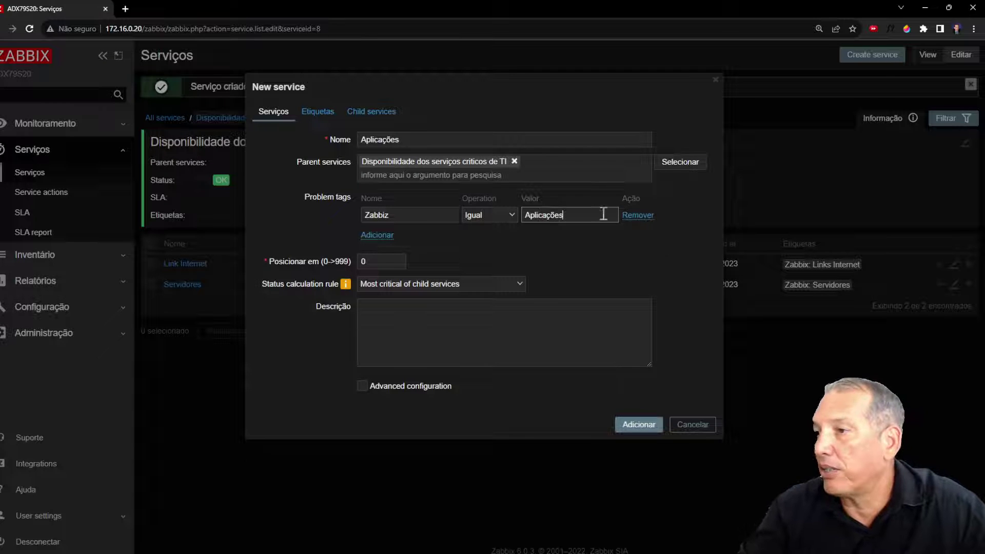
{"action": "left_click_drag", "start_coordinate": [579, 214], "coordinate": [506, 218]}
{"action": "type", "text": "Sistemas"}
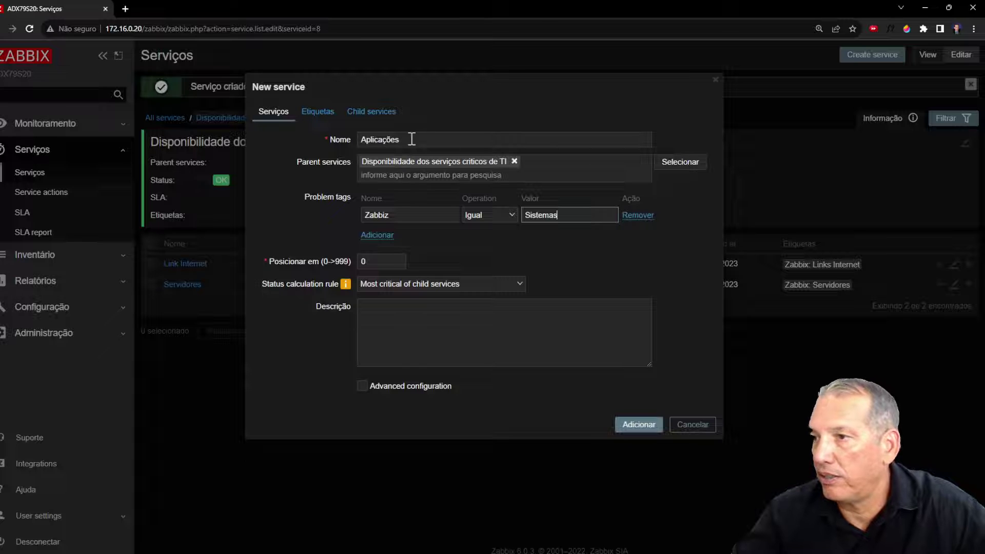
Rename the new child service to "SIstemas", give it the tag Zabbix with value "Sistemas", and add the service
{"action": "left_click_drag", "start_coordinate": [402, 136], "coordinate": [306, 134]}
{"action": "type", "text": "Slstemas"}
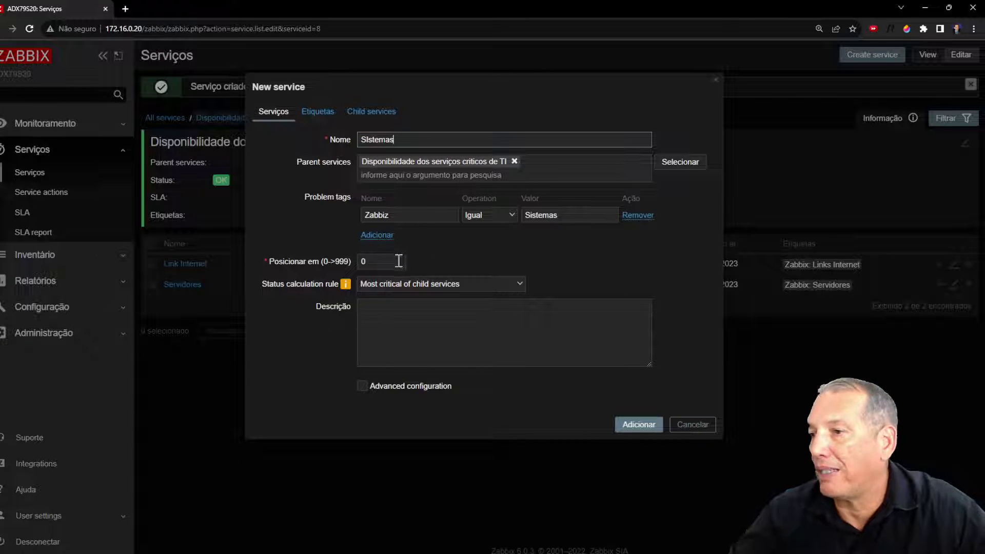
{"action": "left_click", "coordinate": [323, 114]}
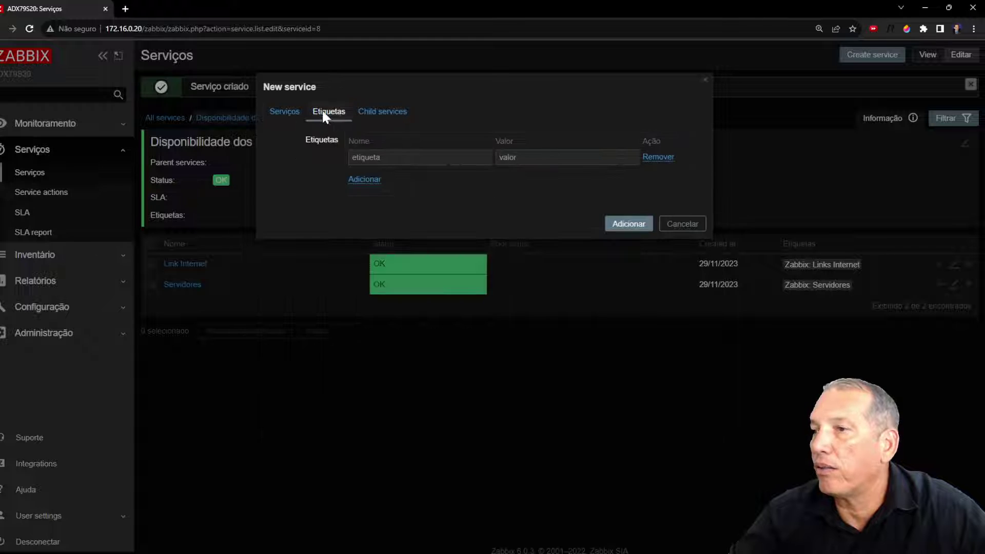
{"action": "left_click", "coordinate": [360, 157]}
{"action": "type", "text": "Zabbix"}
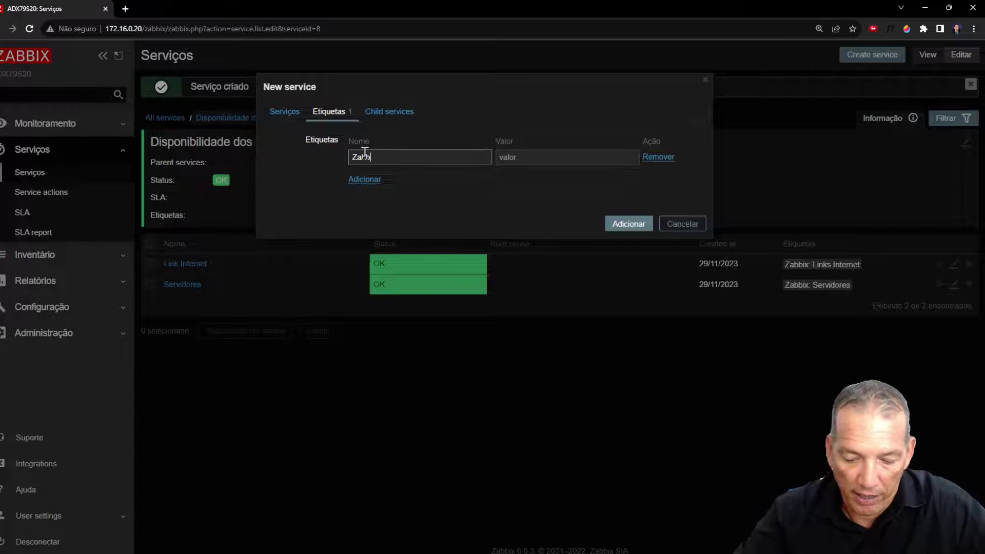
{"action": "key", "text": "Tab"}
{"action": "type", "text": "S"}
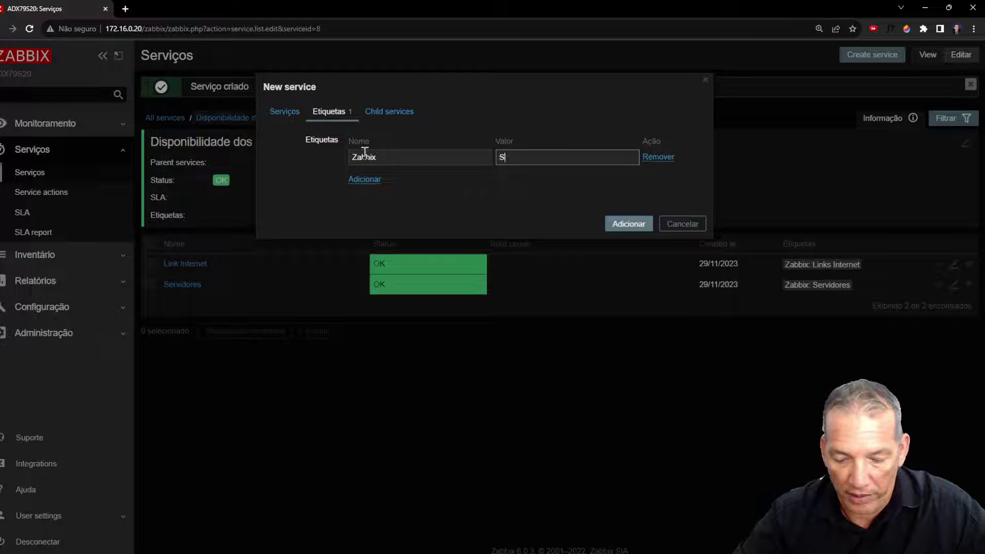
{"action": "type", "text": "istemas"}
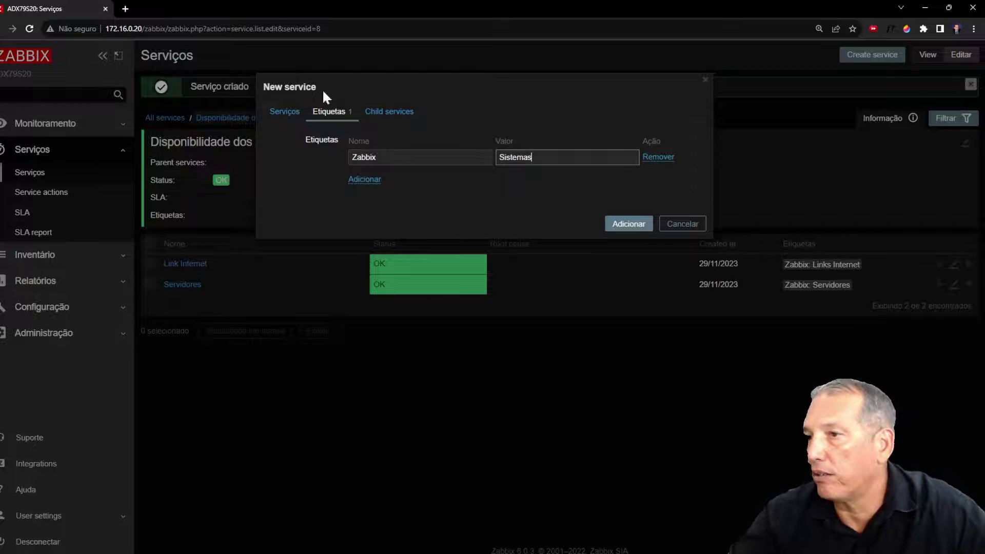
{"action": "left_click", "coordinate": [288, 112]}
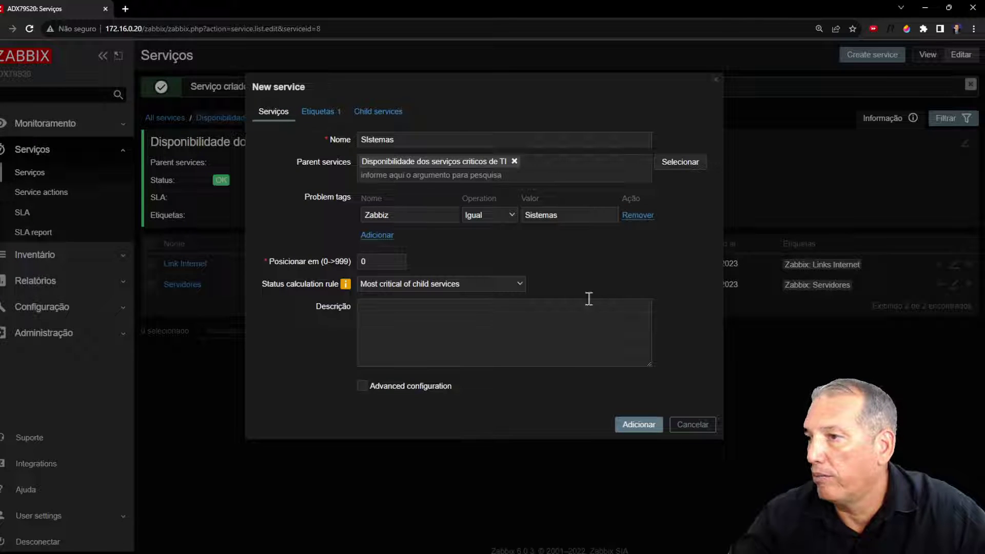
{"action": "left_click", "coordinate": [624, 427]}
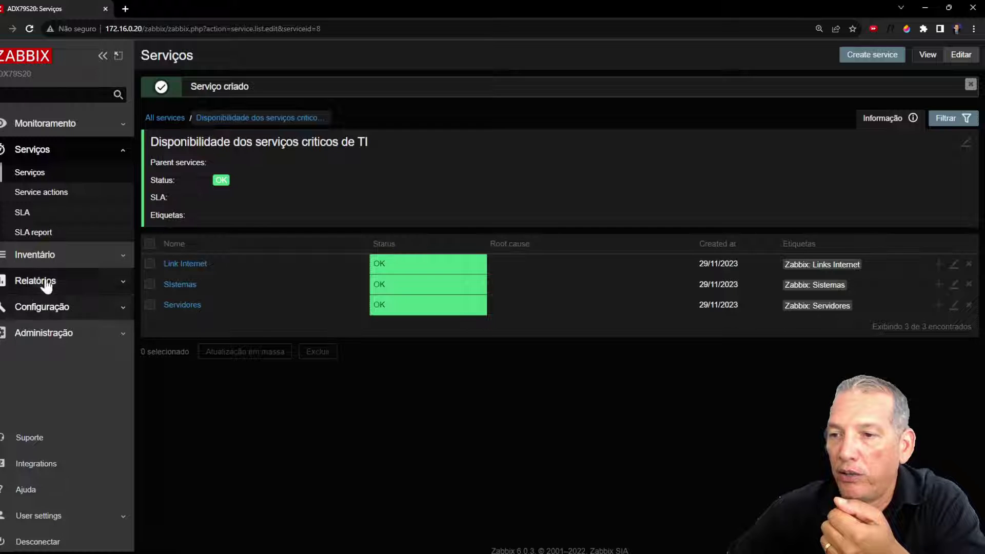
Open the host configuration list and examine the tag settings and general details of host ADX79S002 without changing them
{"action": "left_click", "coordinate": [45, 310]}
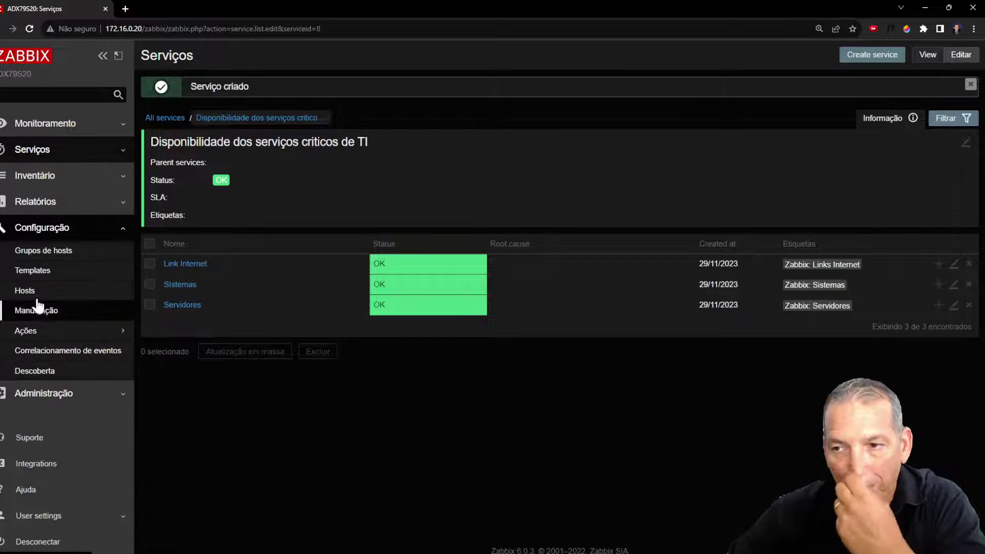
{"action": "left_click", "coordinate": [27, 290]}
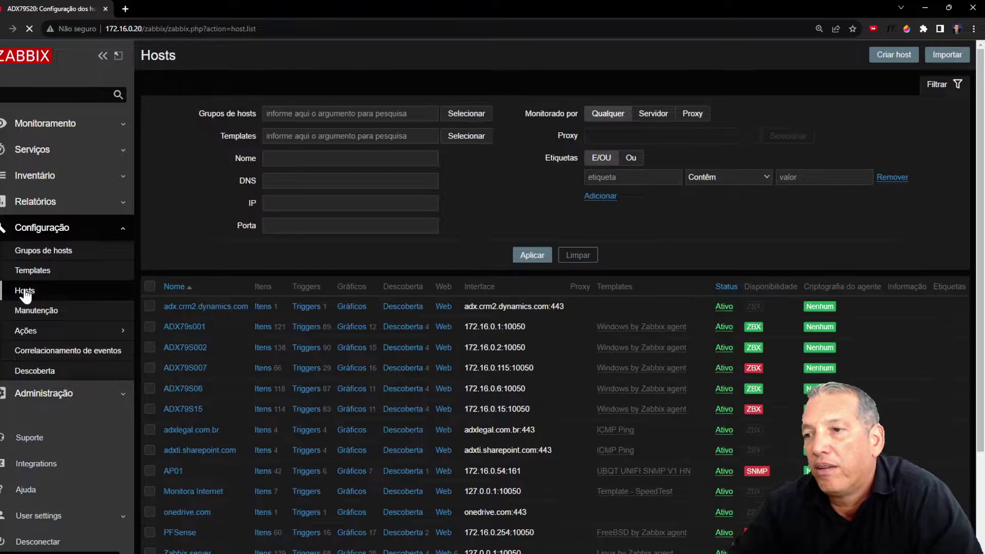
{"action": "scroll", "coordinate": [217, 354], "scroll_direction": "down", "scroll_amount": 3}
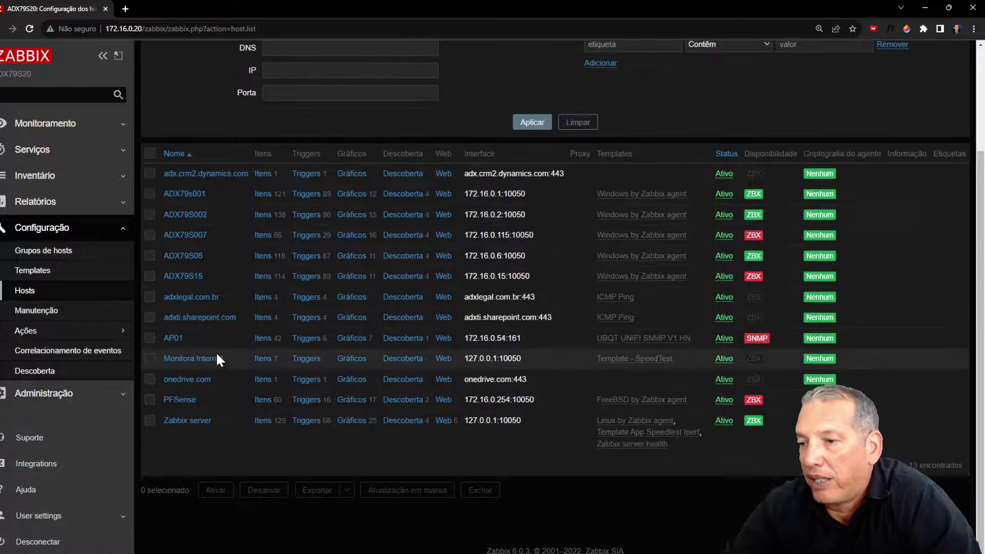
{"action": "scroll", "coordinate": [214, 348], "scroll_direction": "up", "scroll_amount": 3}
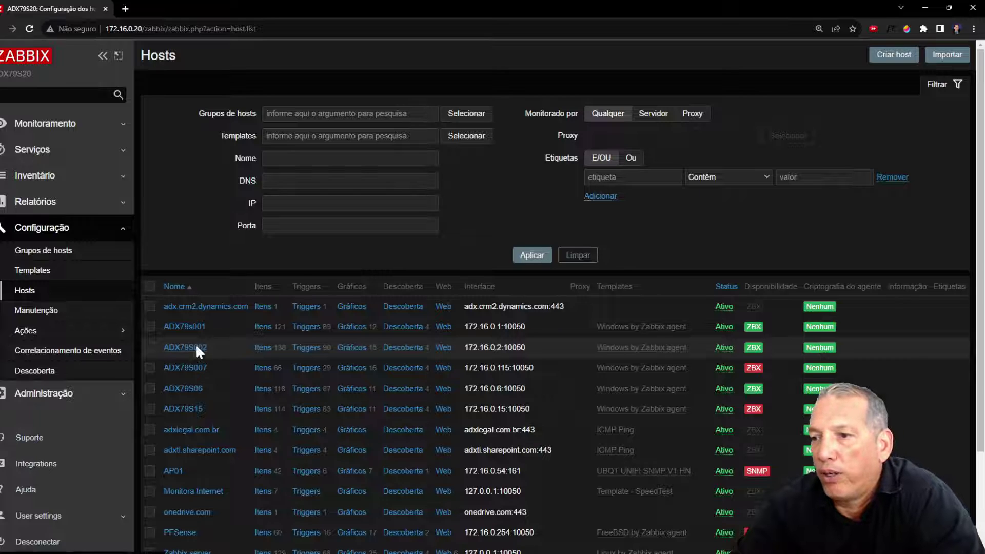
{"action": "left_click", "coordinate": [196, 344]}
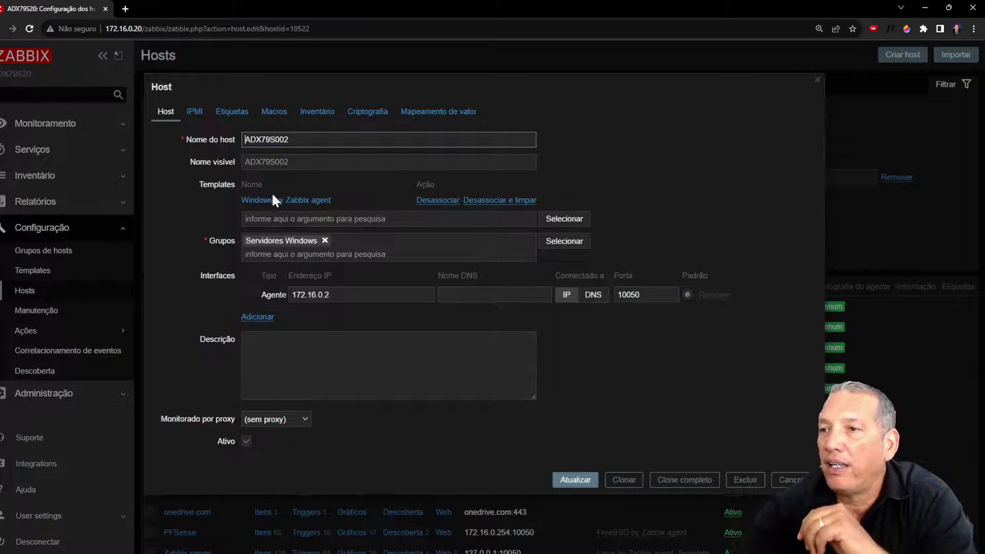
{"action": "left_click", "coordinate": [232, 111]}
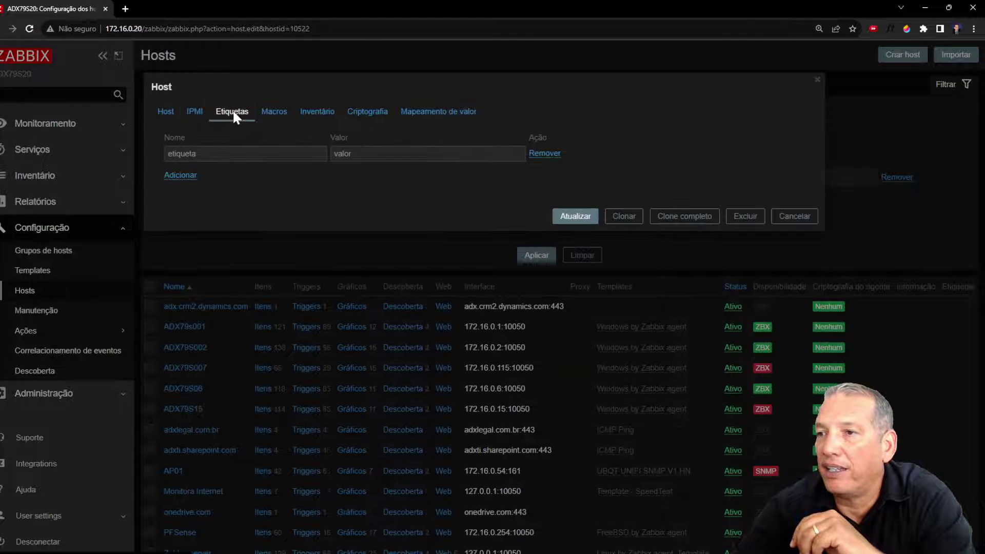
{"action": "left_click", "coordinate": [205, 153]}
{"action": "left_click", "coordinate": [380, 156]}
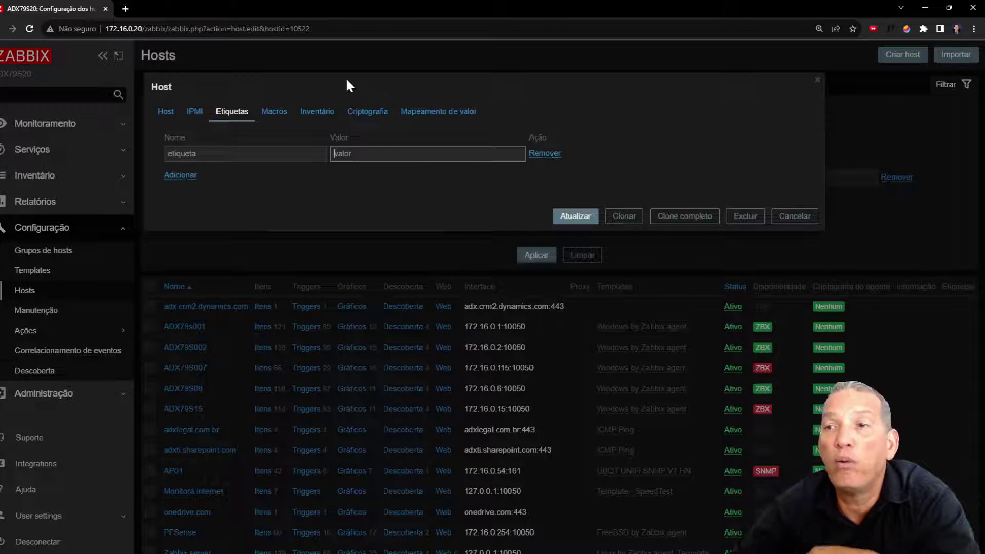
{"action": "left_click", "coordinate": [166, 112]}
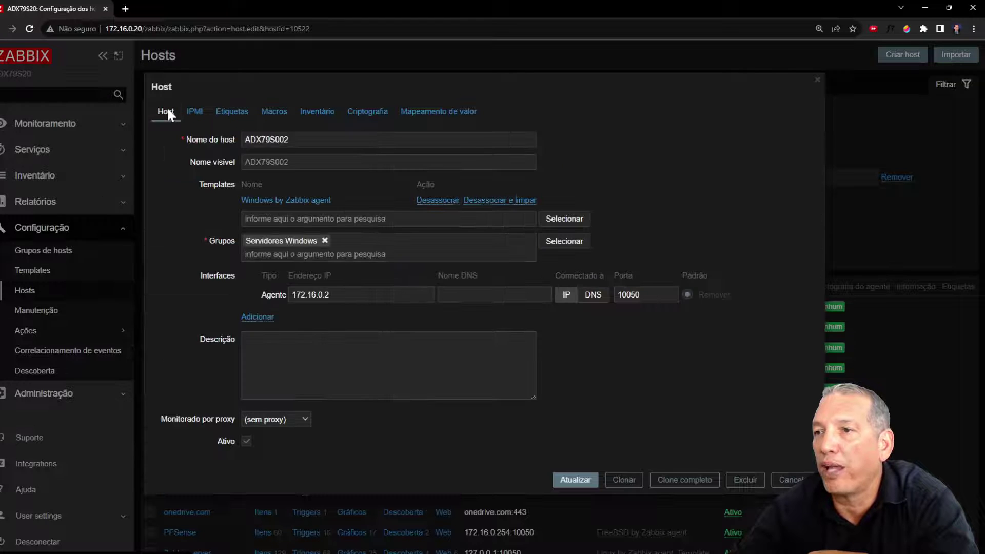
{"action": "left_click", "coordinate": [783, 482]}
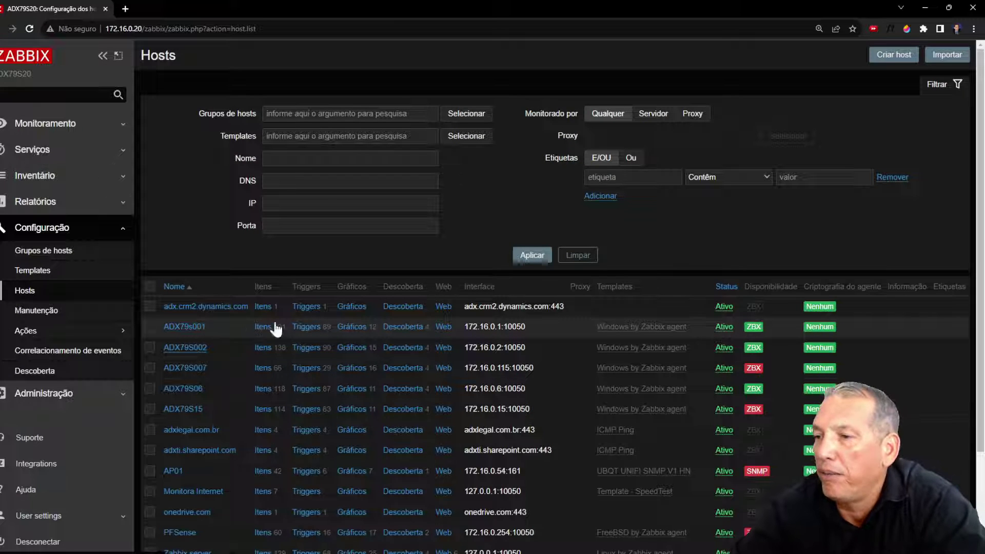
Look through the triggers of host ADX79s001 and open the "Zabbix agent is not available" trigger
{"action": "left_click", "coordinate": [310, 329]}
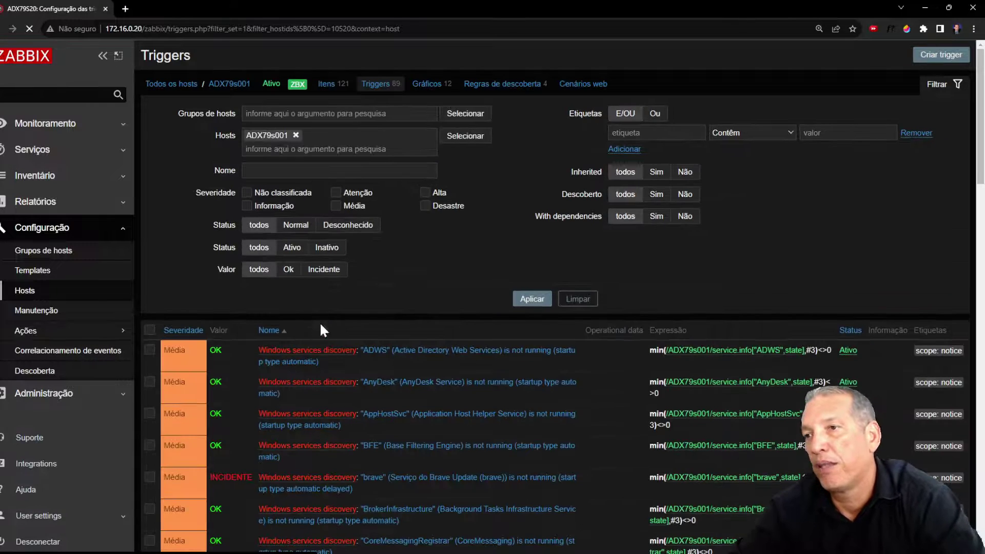
{"action": "scroll", "coordinate": [324, 331], "scroll_direction": "down", "scroll_amount": 20}
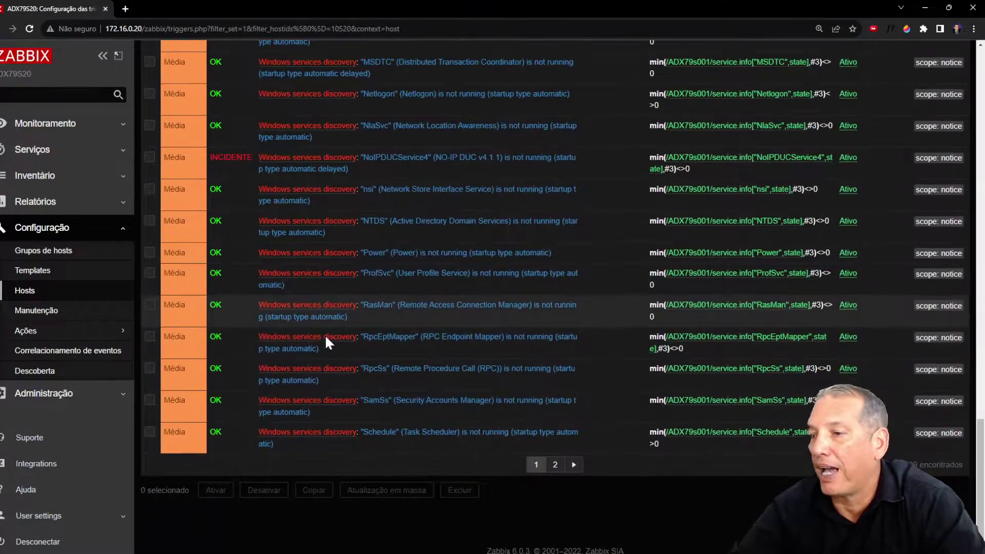
{"action": "left_click", "coordinate": [573, 466]}
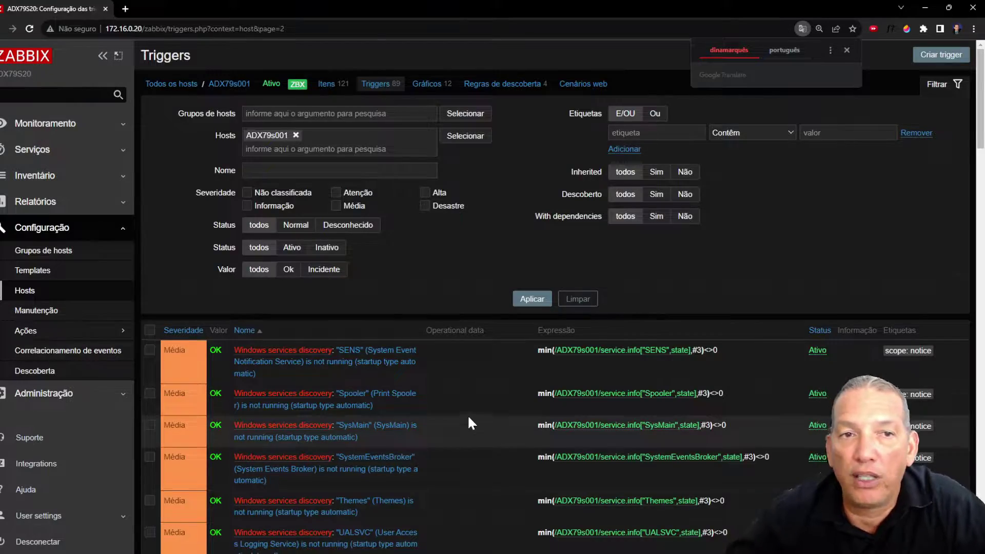
{"action": "scroll", "coordinate": [470, 417], "scroll_direction": "down", "scroll_amount": 6}
{"action": "scroll", "coordinate": [478, 405], "scroll_direction": "down", "scroll_amount": 15}
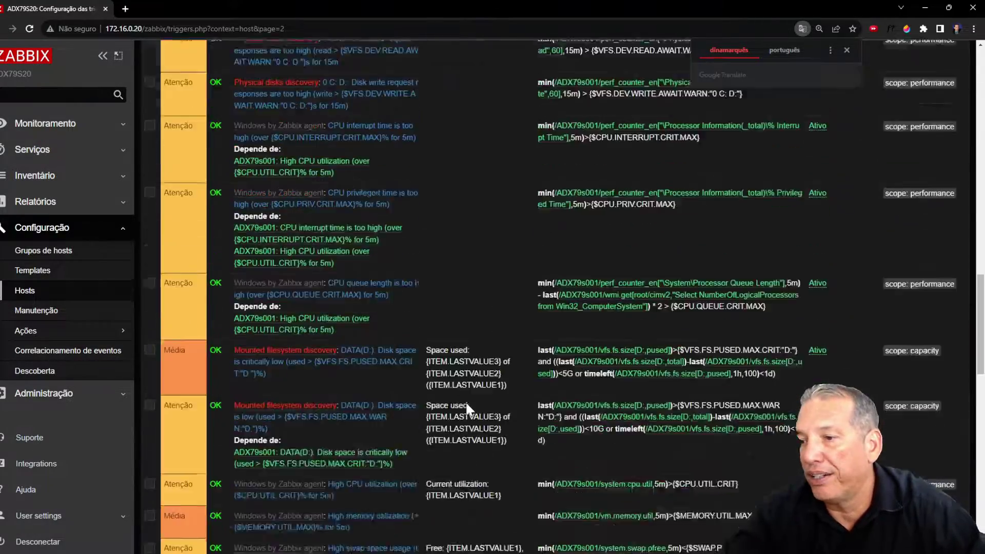
{"action": "scroll", "coordinate": [467, 403], "scroll_direction": "down", "scroll_amount": 5}
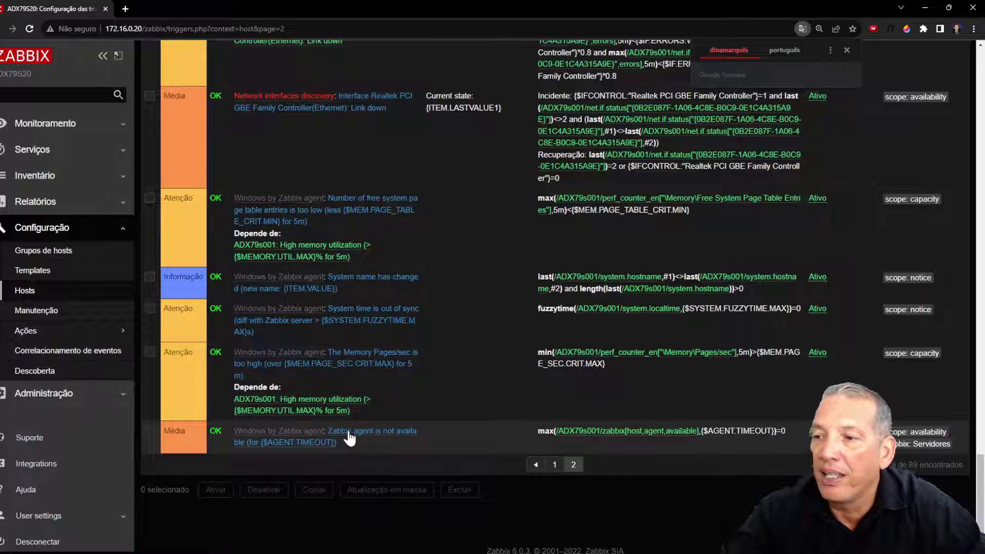
{"action": "left_click", "coordinate": [399, 438]}
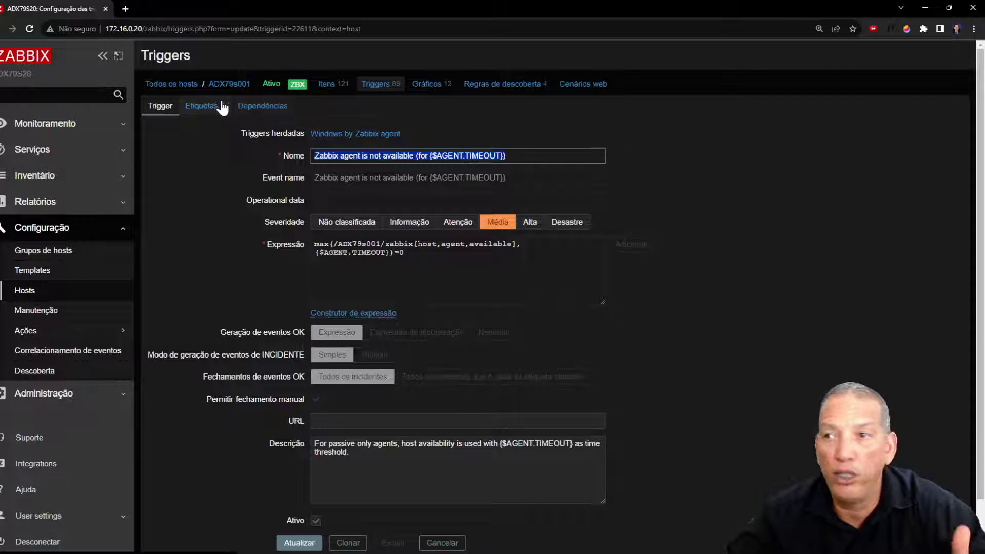
Examine the names and values of the tags on the "Zabbix agent is not available" trigger
{"action": "left_click", "coordinate": [207, 108]}
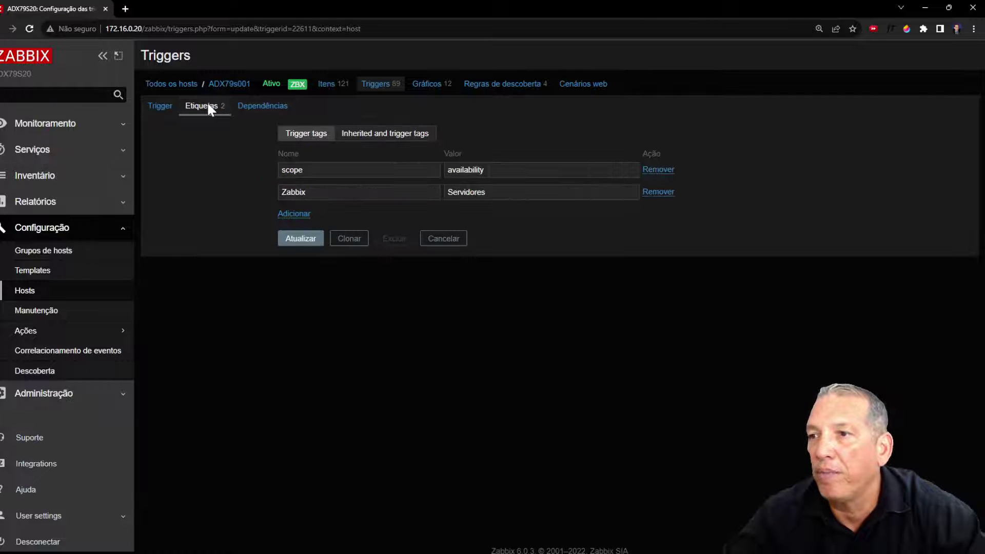
{"action": "left_click", "coordinate": [330, 190]}
{"action": "left_click_drag", "start_coordinate": [323, 198], "coordinate": [277, 196]}
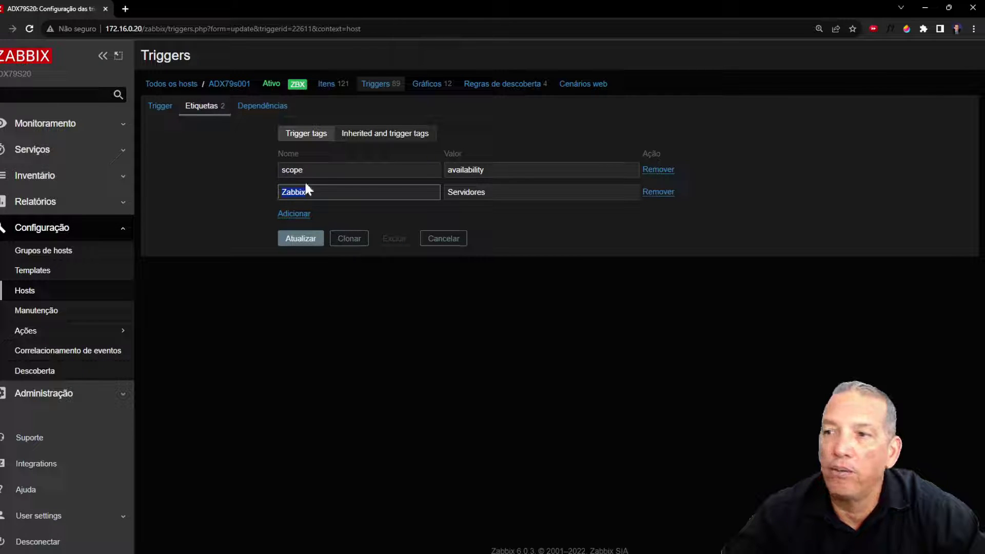
{"action": "double_click", "coordinate": [312, 170]}
{"action": "left_click_drag", "start_coordinate": [511, 172], "coordinate": [439, 175]}
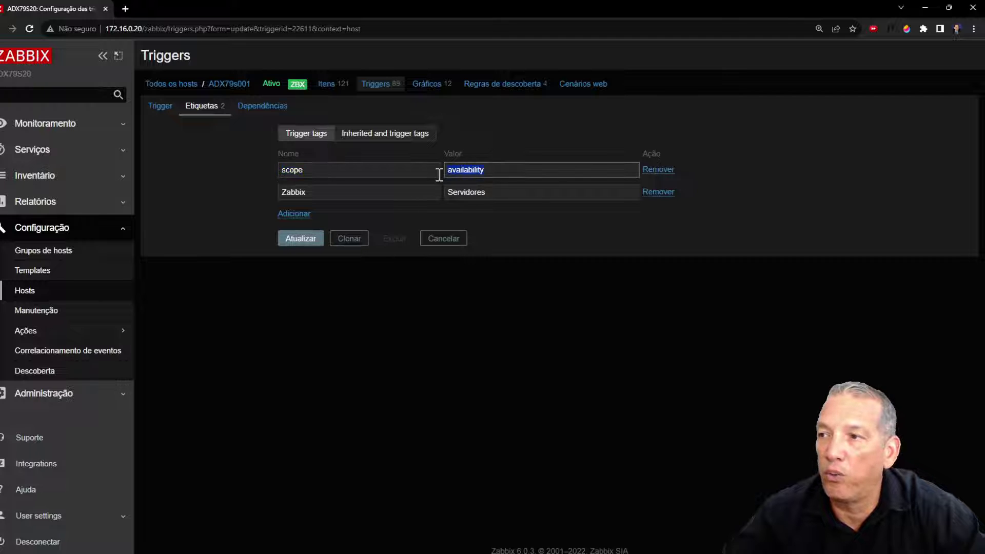
{"action": "left_click_drag", "start_coordinate": [330, 194], "coordinate": [258, 196]}
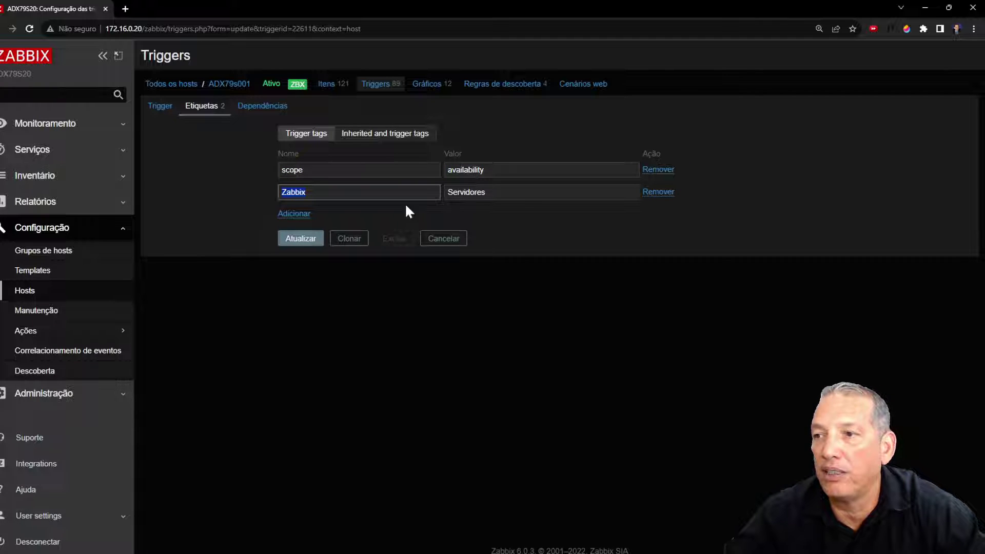
{"action": "left_click_drag", "start_coordinate": [507, 191], "coordinate": [435, 198]}
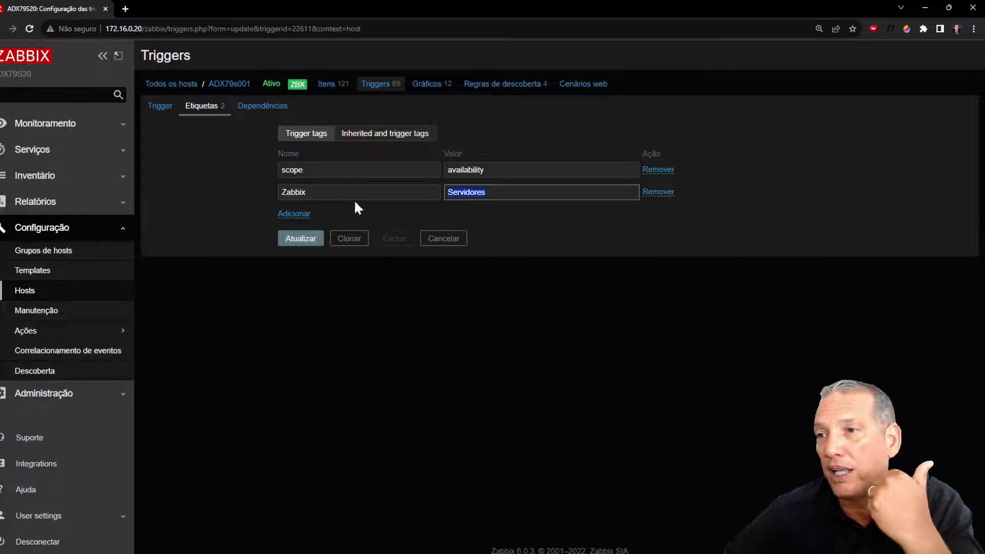
{"action": "left_click", "coordinate": [337, 191]}
{"action": "left_click", "coordinate": [526, 194]}
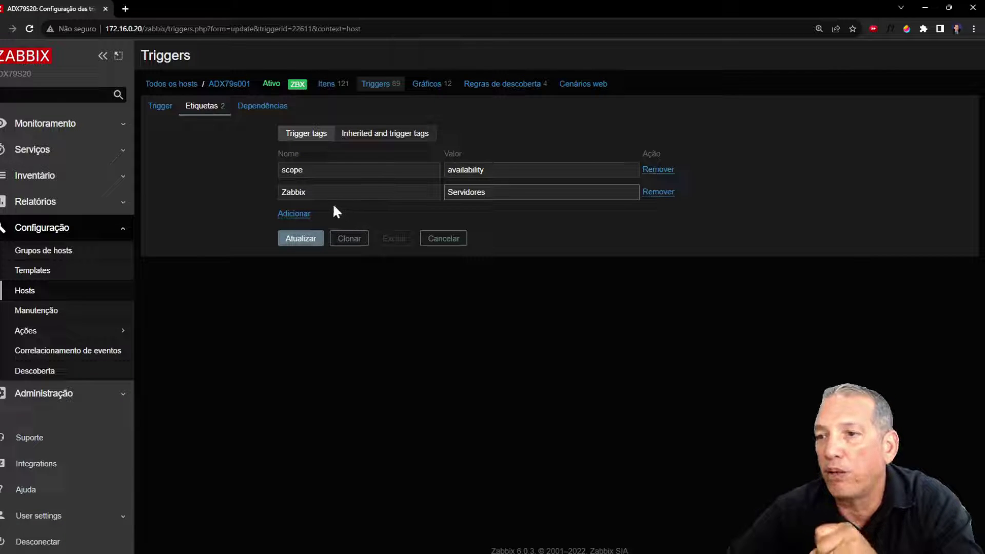
Return to the host list and view the triggers of host adx.crm2.dynamics.com with their tags
{"action": "left_click", "coordinate": [26, 294]}
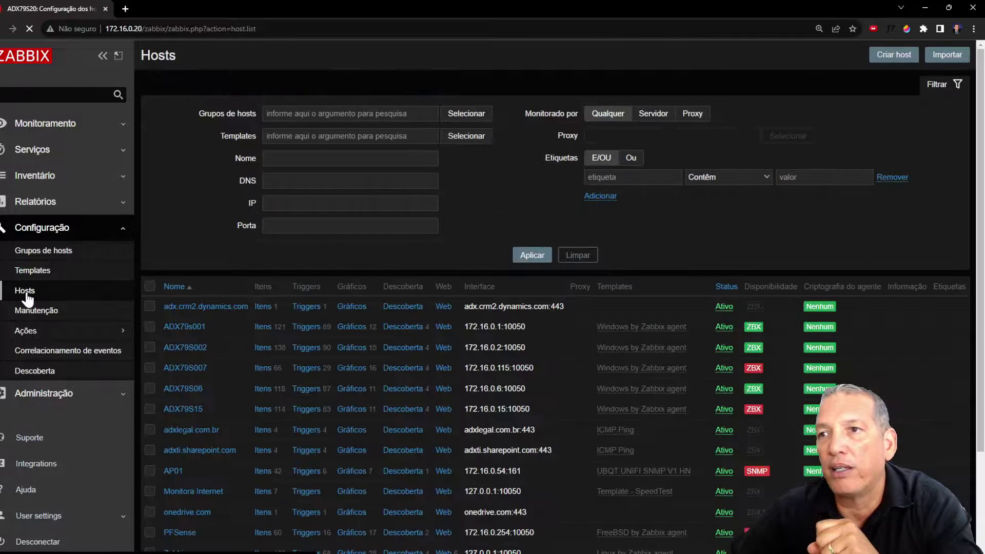
{"action": "scroll", "coordinate": [232, 378], "scroll_direction": "down", "scroll_amount": 3}
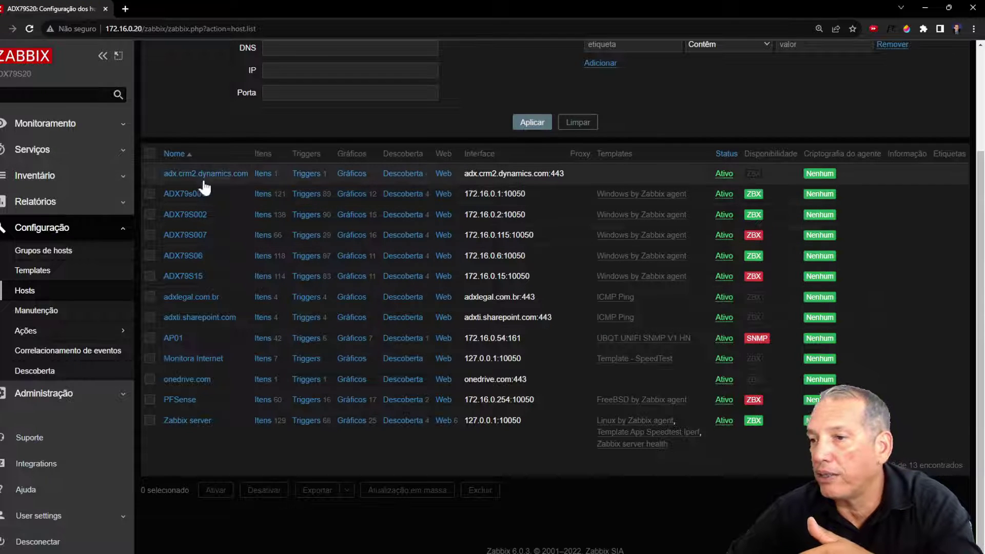
{"action": "scroll", "coordinate": [196, 262], "scroll_direction": "up", "scroll_amount": 3}
{"action": "scroll", "coordinate": [196, 262], "scroll_direction": "down", "scroll_amount": 3}
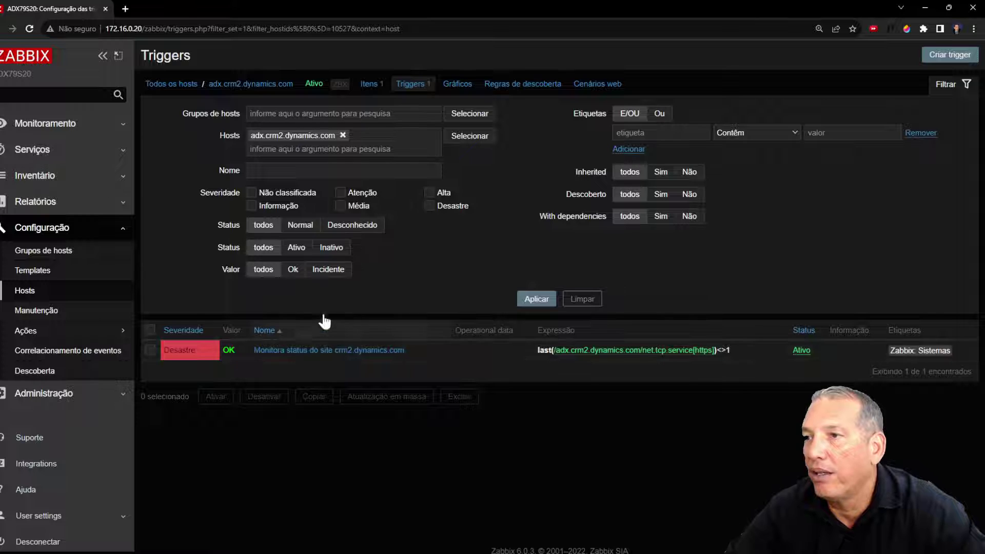
View the monitored items of host adx.crm2.dynamics.com and open that host's configuration
{"action": "left_click", "coordinate": [2, 31]}
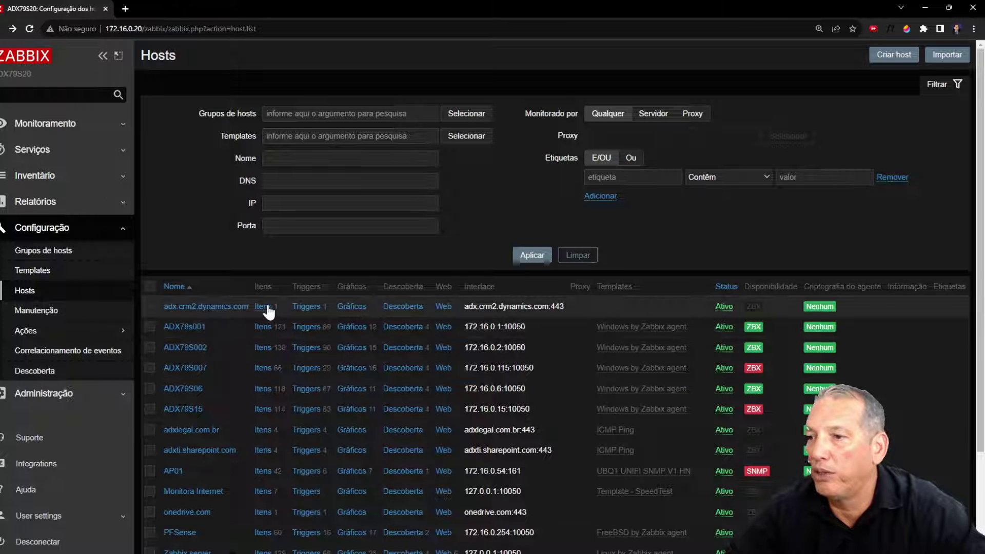
{"action": "left_click", "coordinate": [265, 308]}
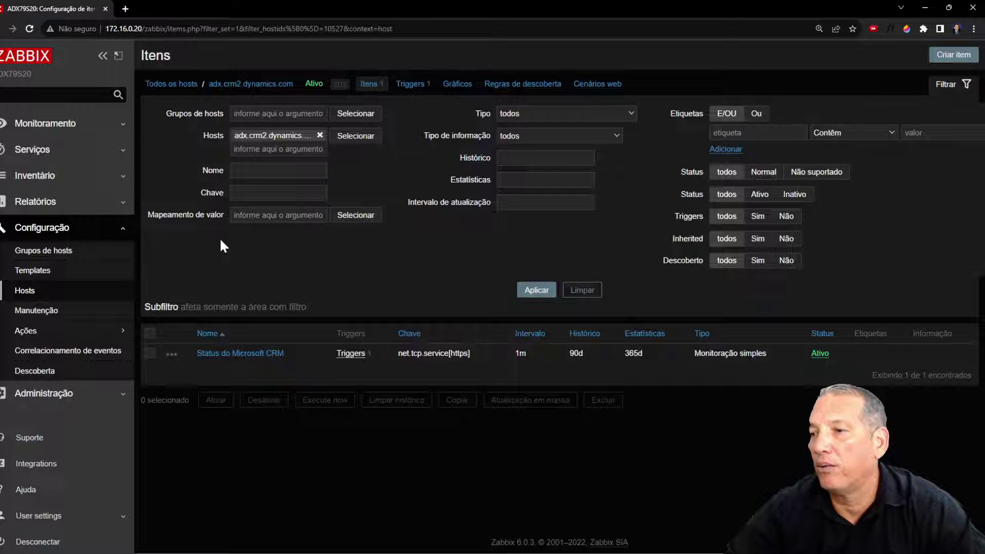
{"action": "left_click", "coordinate": [2, 30]}
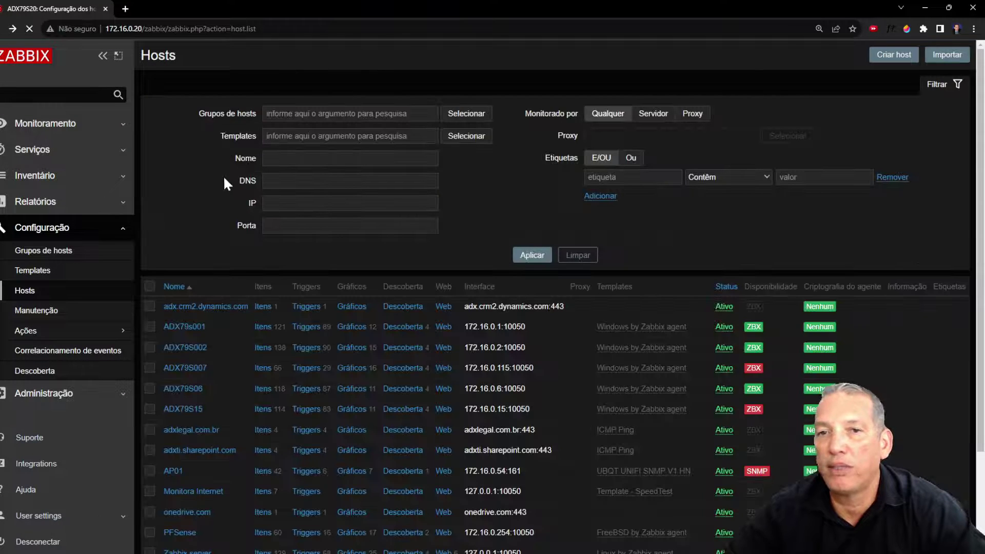
{"action": "left_click", "coordinate": [205, 307]}
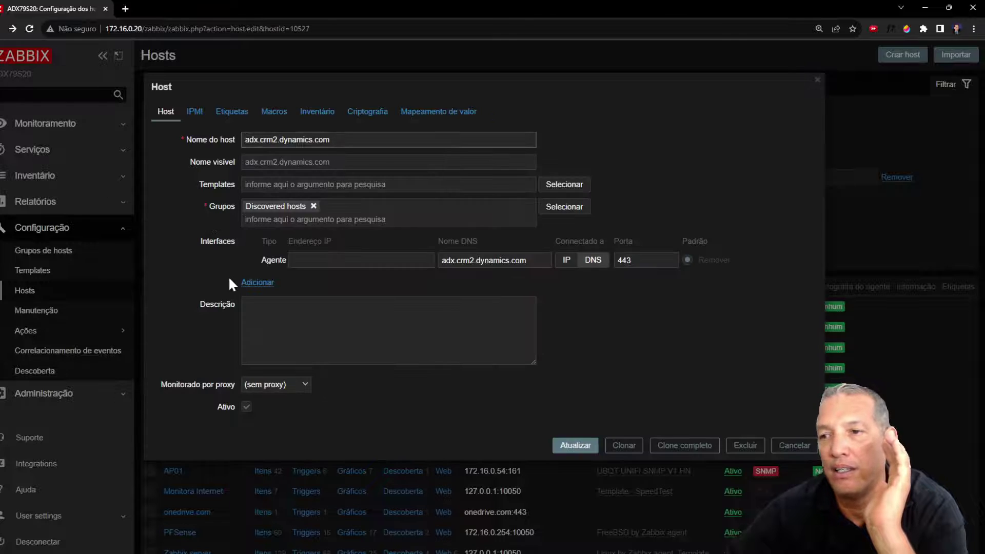
Examine the host name, agent DNS name and port of host adx.crm2.dynamics.com and close its configuration without saving
{"action": "left_click_drag", "start_coordinate": [330, 139], "coordinate": [234, 137]}
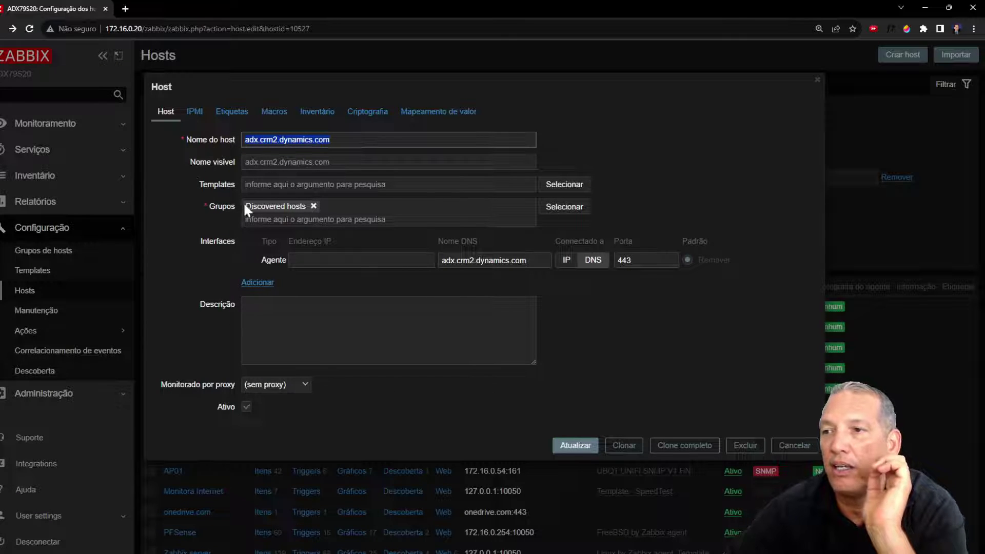
{"action": "left_click", "coordinate": [340, 141]}
{"action": "left_click_drag", "start_coordinate": [339, 141], "coordinate": [229, 143]}
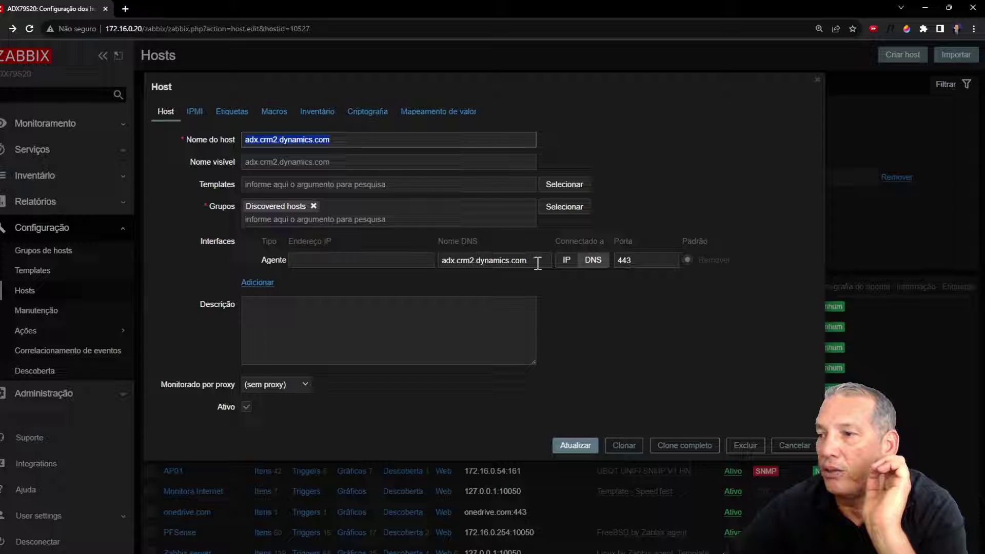
{"action": "left_click", "coordinate": [386, 262]}
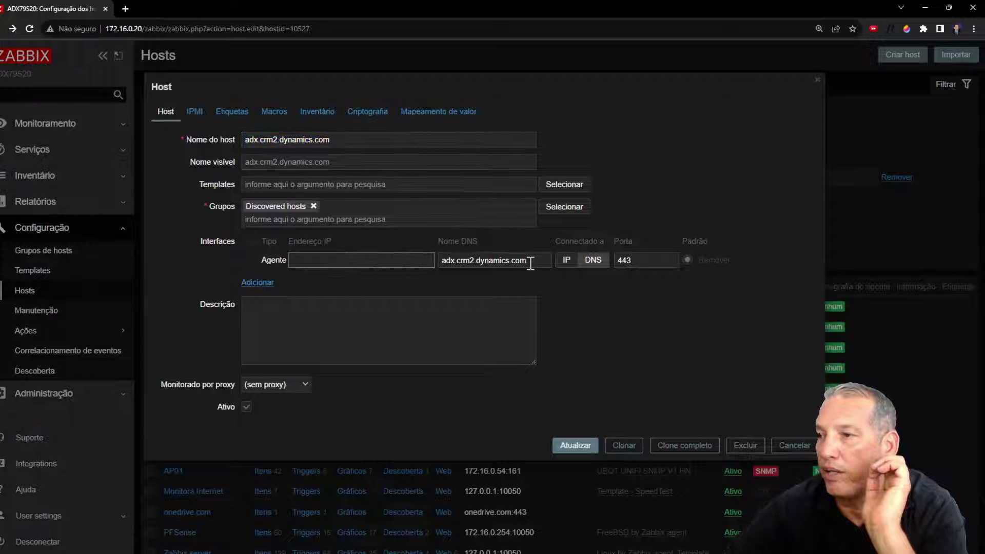
{"action": "left_click_drag", "start_coordinate": [530, 262], "coordinate": [417, 257]}
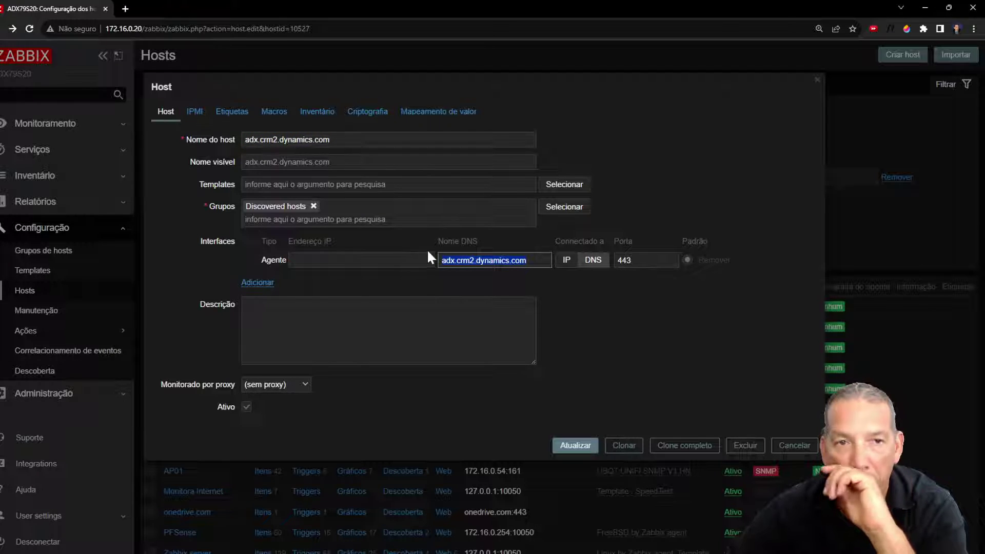
{"action": "left_click_drag", "start_coordinate": [667, 261], "coordinate": [599, 273]}
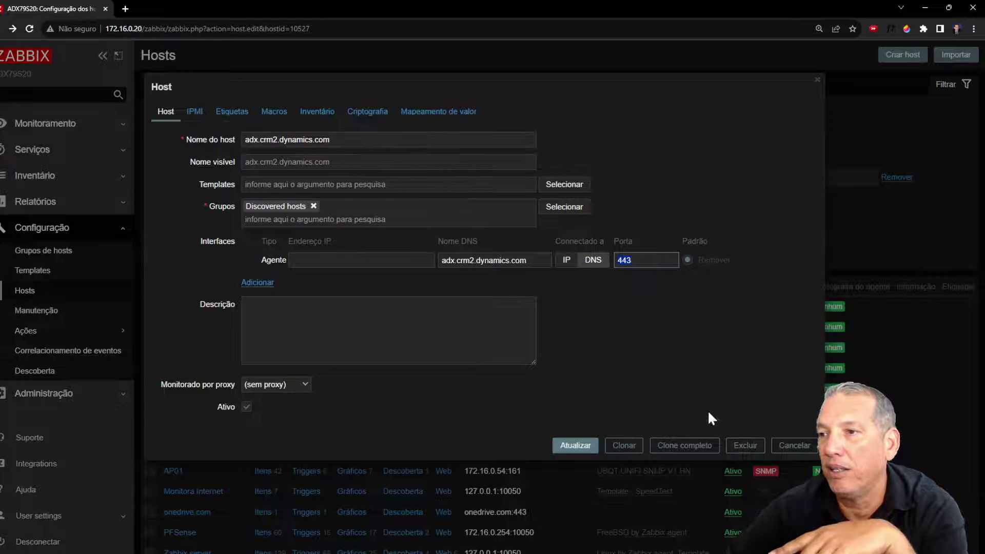
{"action": "left_click", "coordinate": [791, 445]}
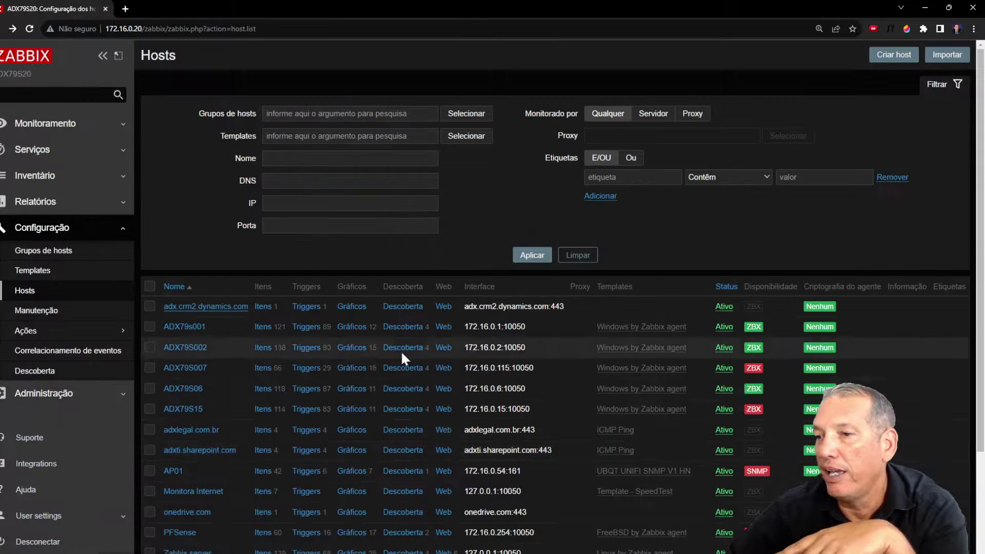
Open the item "Status do Microsoft CRM" of host adx.crm2.dynamics.com and examine its name, type and key
{"action": "left_click", "coordinate": [263, 307]}
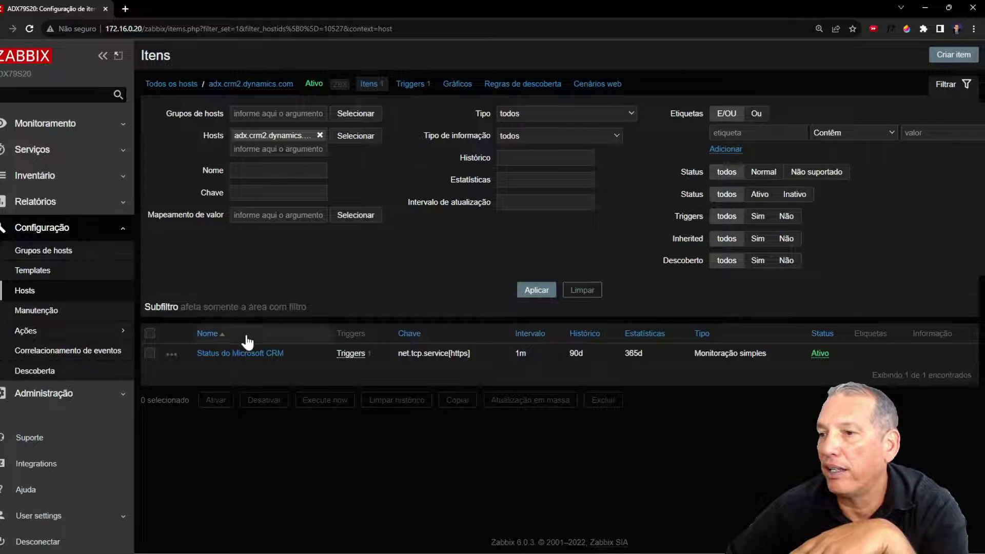
{"action": "left_click", "coordinate": [257, 355]}
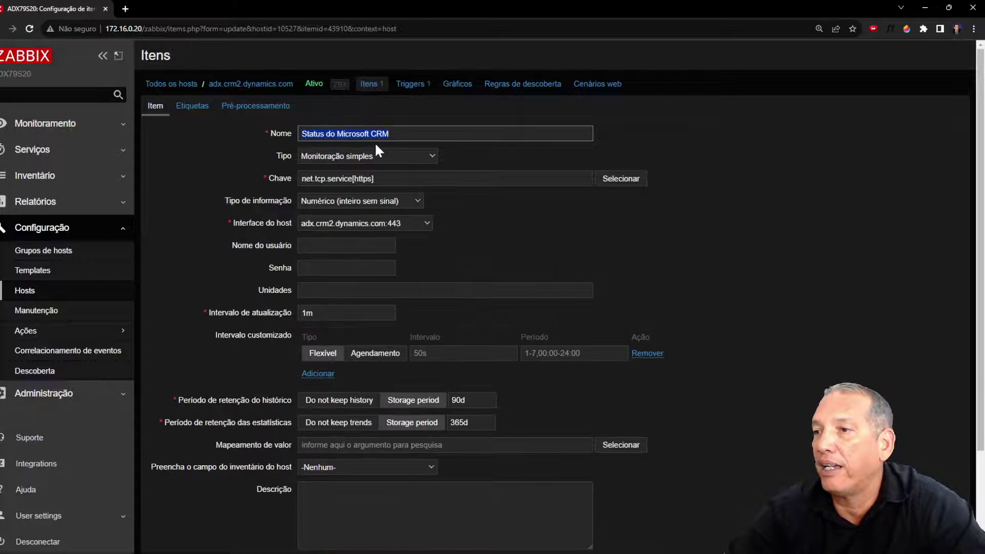
{"action": "left_click", "coordinate": [382, 132]}
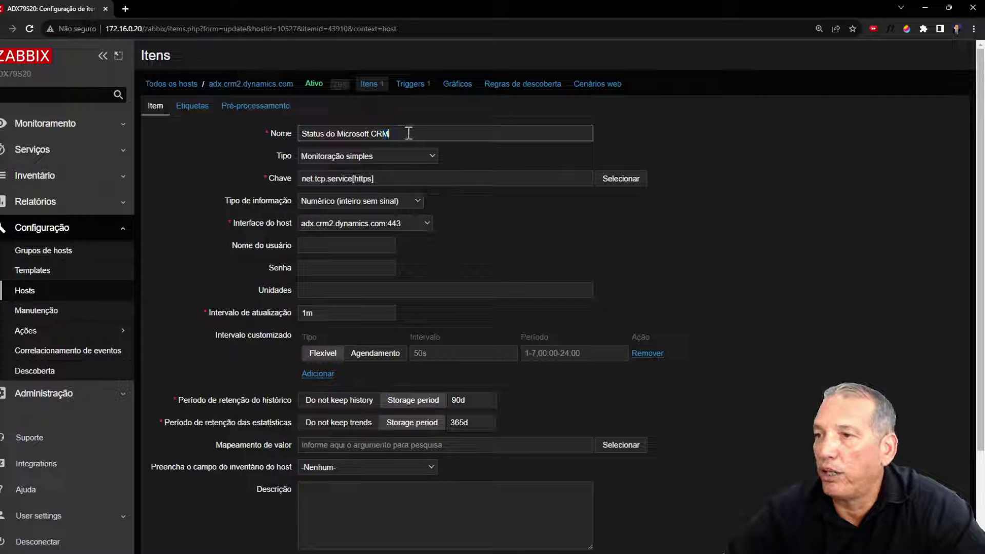
{"action": "left_click_drag", "start_coordinate": [409, 133], "coordinate": [297, 134]}
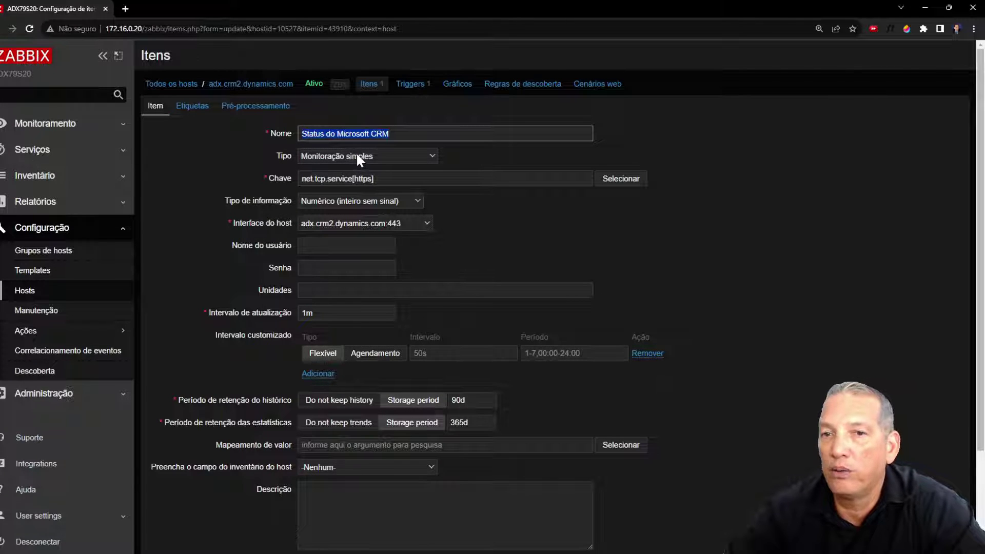
{"action": "left_click", "coordinate": [385, 179]}
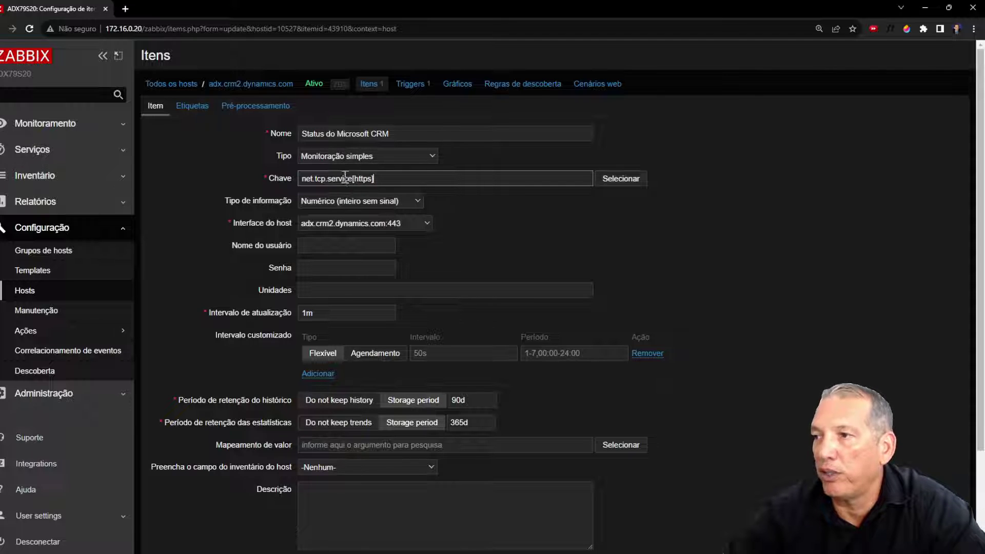
Test the "Status do Microsoft CRM" item by getting its value from the host, and review its key
{"action": "scroll", "coordinate": [405, 212], "scroll_direction": "down", "scroll_amount": 3}
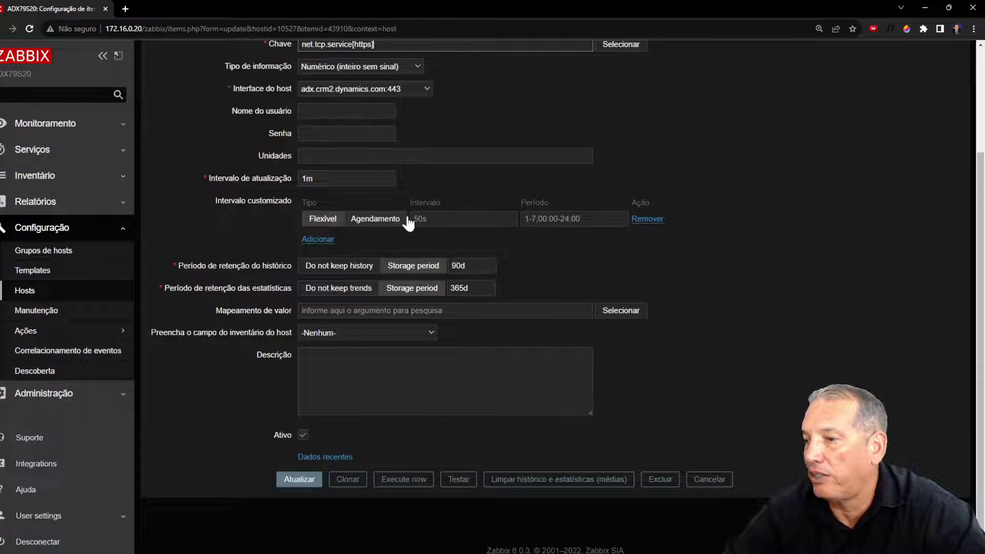
{"action": "left_click", "coordinate": [463, 479]}
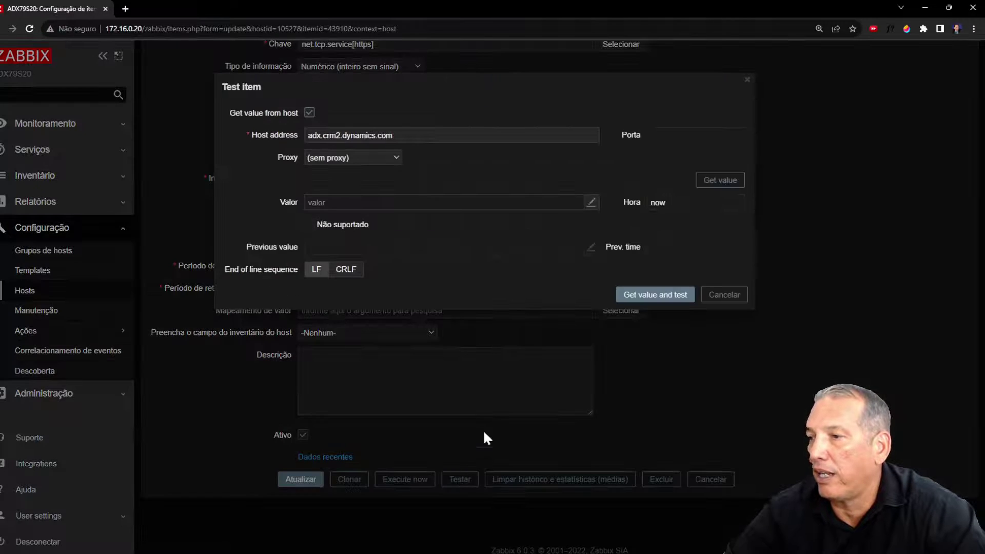
{"action": "left_click", "coordinate": [667, 297]}
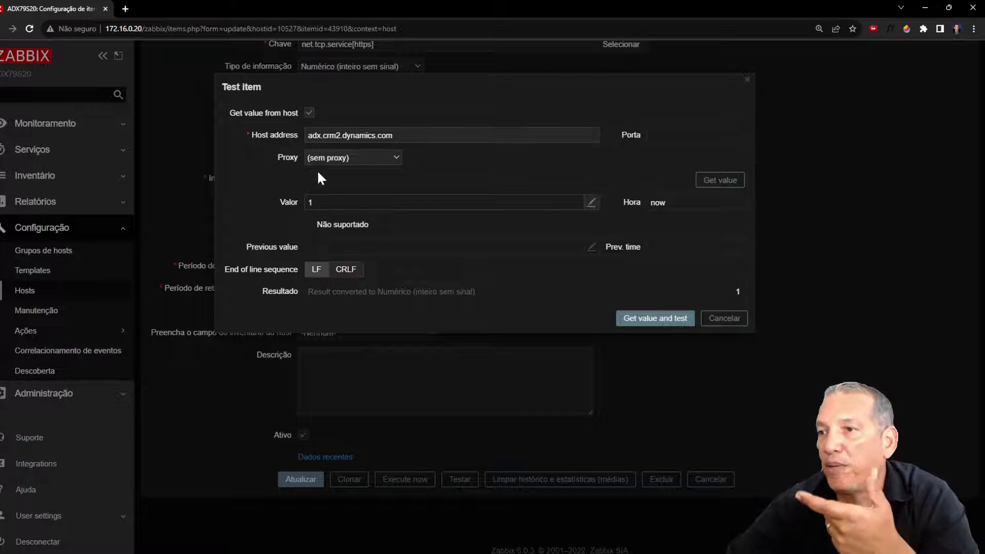
{"action": "left_click", "coordinate": [721, 319]}
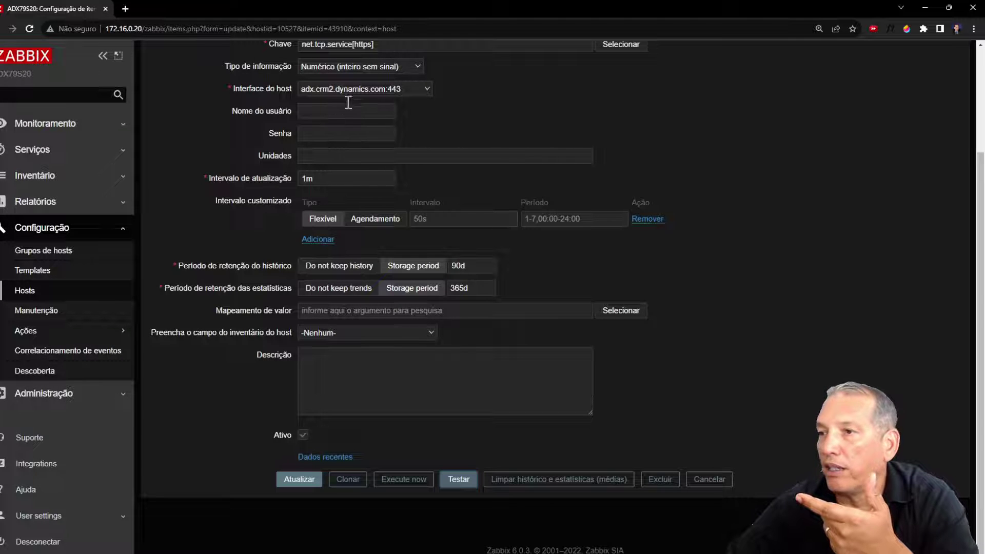
{"action": "scroll", "coordinate": [384, 111], "scroll_direction": "up", "scroll_amount": 3}
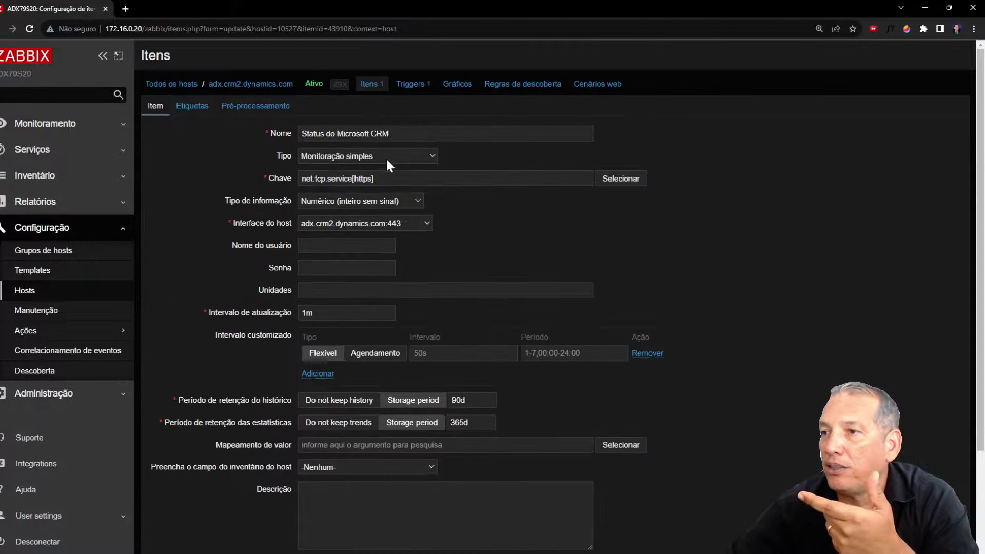
{"action": "left_click_drag", "start_coordinate": [389, 181], "coordinate": [336, 178]}
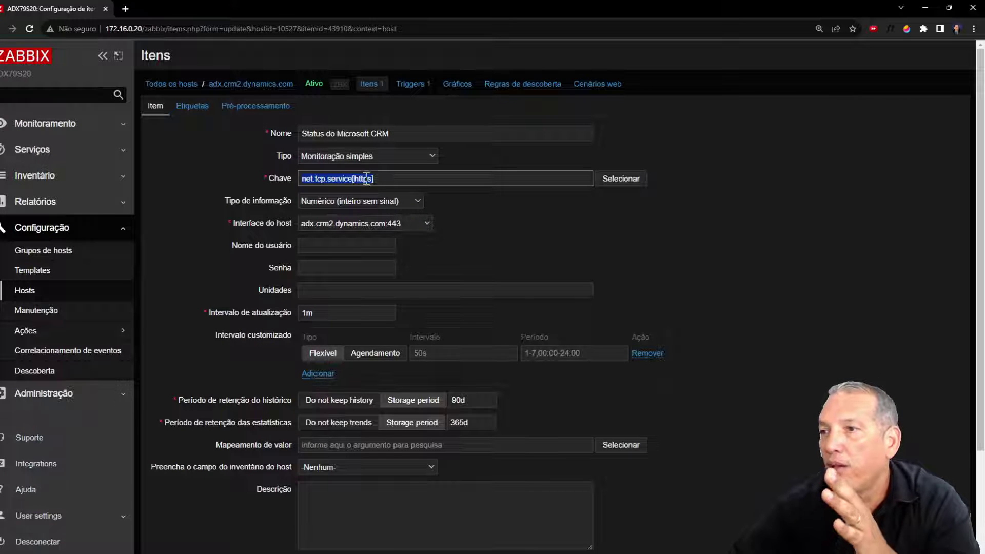
Open the trigger "Monitora status do site crm2.dynamics.com" and examine its name, severity and expression
{"action": "left_click", "coordinate": [410, 85]}
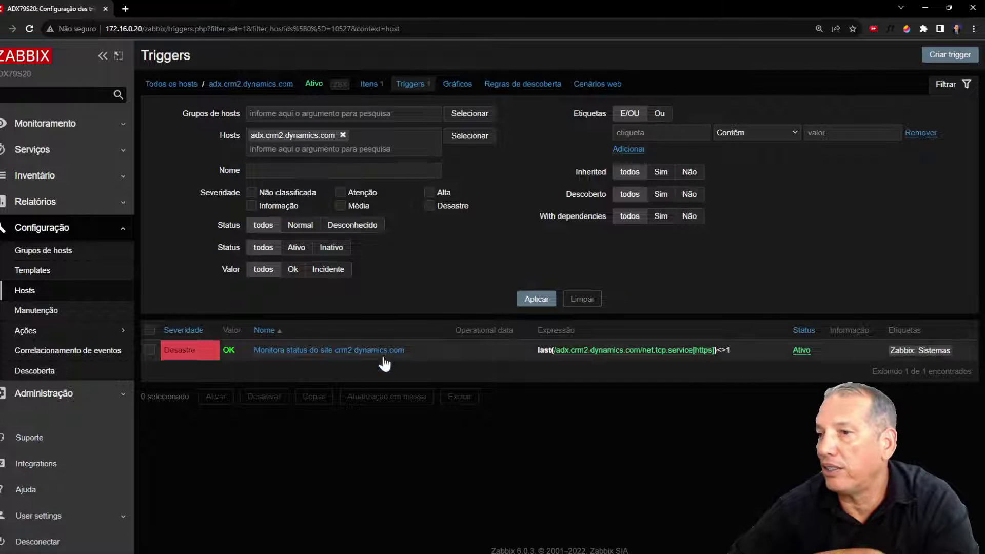
{"action": "left_click", "coordinate": [338, 354]}
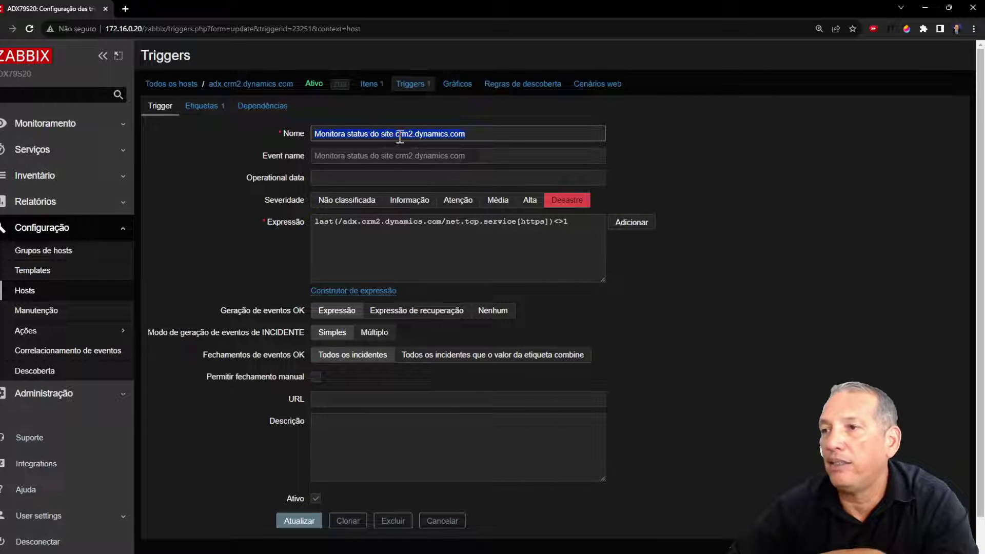
{"action": "left_click", "coordinate": [483, 135]}
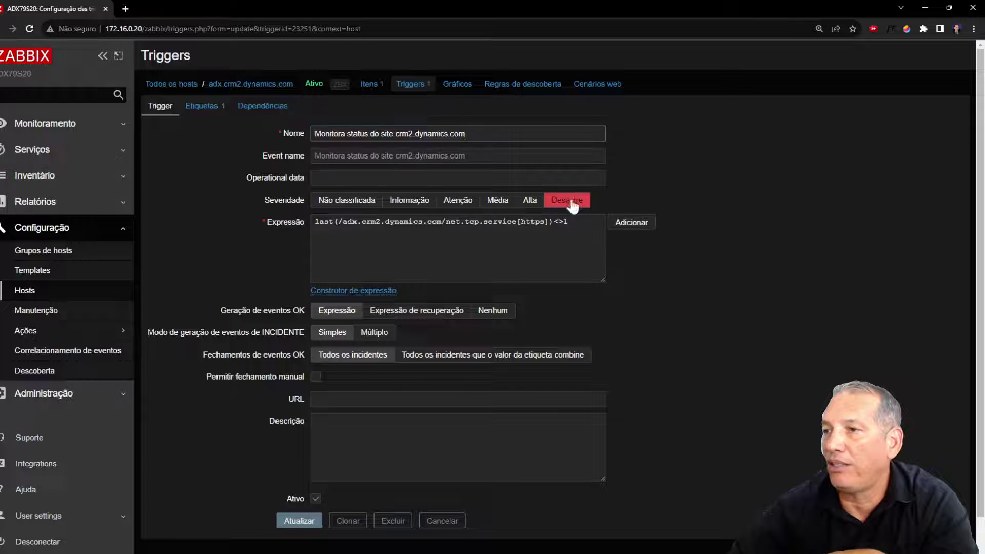
{"action": "left_click_drag", "start_coordinate": [313, 218], "coordinate": [564, 266]}
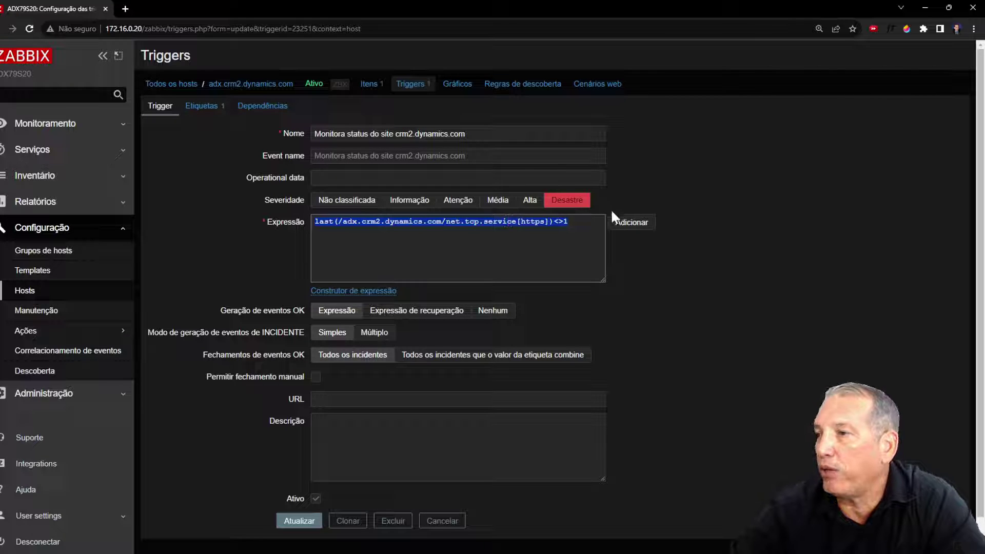
Try out a trigger condition with the function last() and the result <> 1, and discard it
{"action": "left_click", "coordinate": [643, 225]}
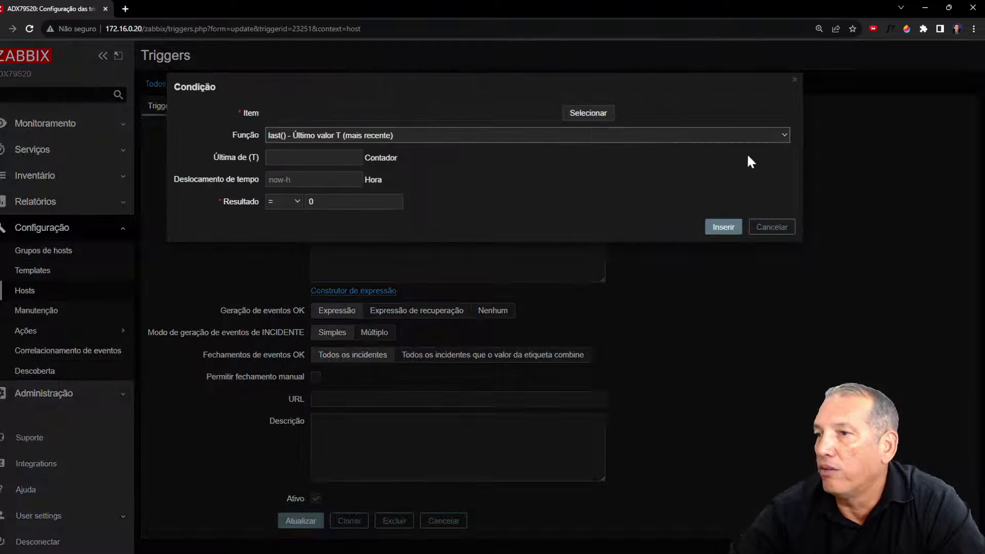
{"action": "left_click", "coordinate": [785, 137]}
{"action": "scroll", "coordinate": [388, 177], "scroll_direction": "up", "scroll_amount": 2}
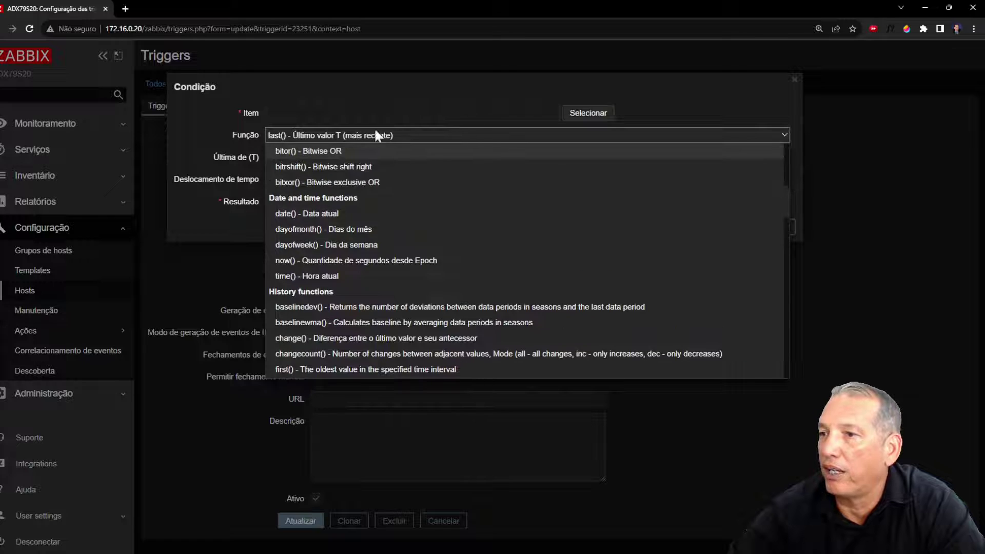
{"action": "left_click", "coordinate": [376, 105]}
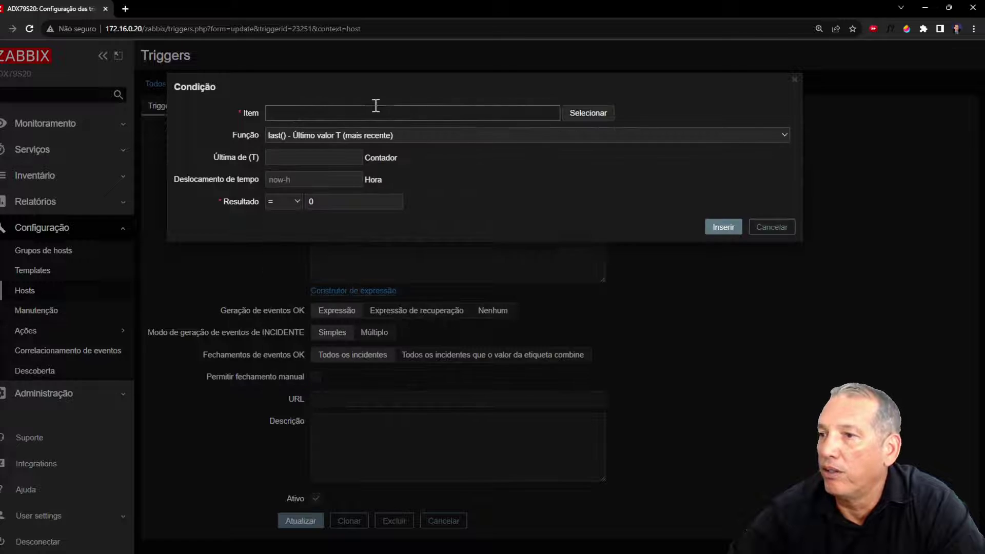
{"action": "left_click", "coordinate": [295, 202]}
{"action": "left_click", "coordinate": [273, 234]}
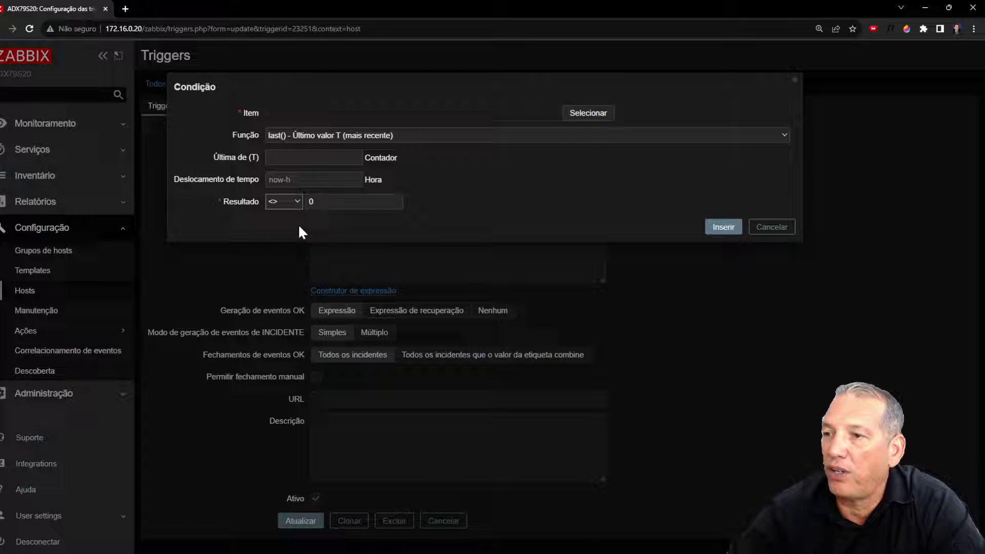
{"action": "double_click", "coordinate": [327, 201]}
{"action": "type", "text": "1"}
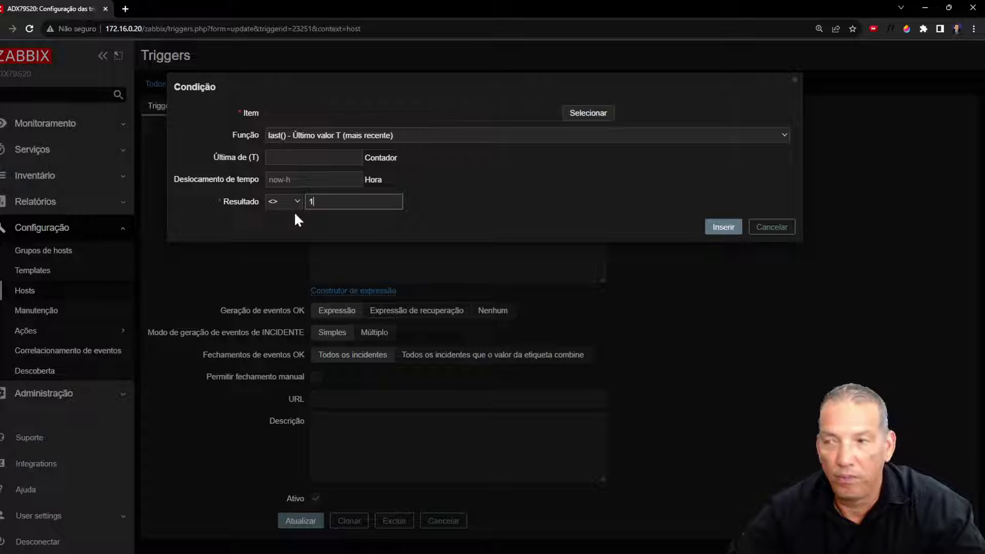
{"action": "left_click", "coordinate": [778, 231]}
Examine the trigger's expression and the name and value of its tag
{"action": "left_click_drag", "start_coordinate": [570, 223], "coordinate": [285, 226]}
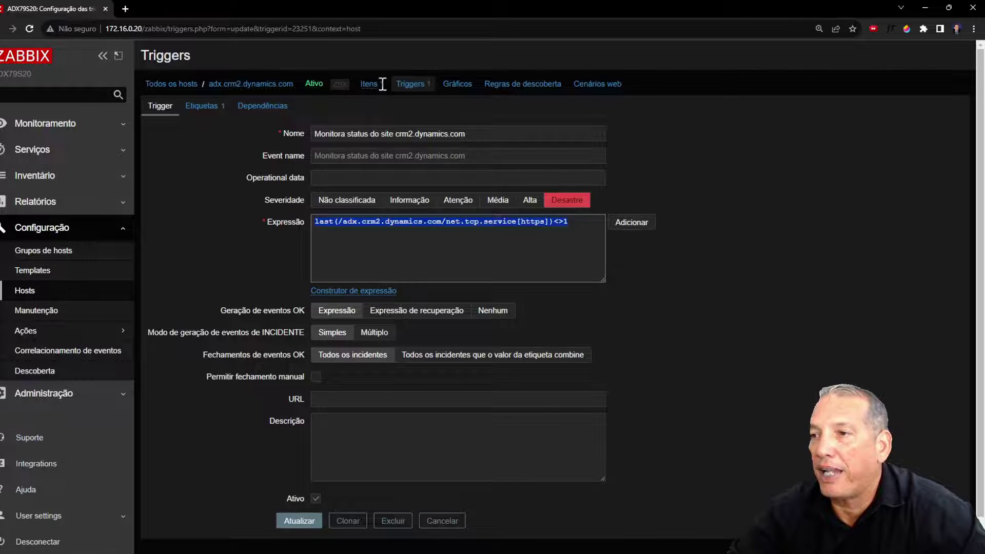
{"action": "left_click", "coordinate": [206, 108]}
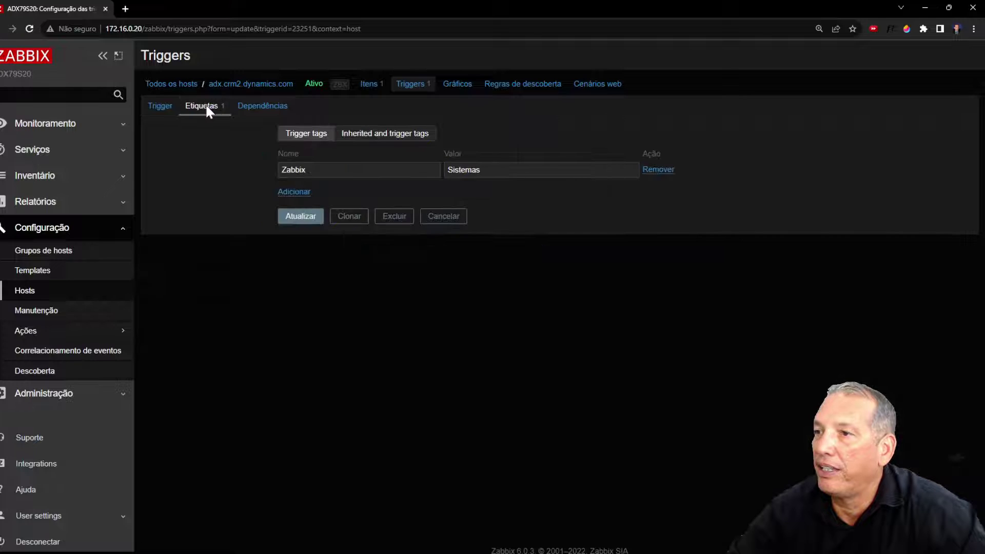
{"action": "left_click_drag", "start_coordinate": [330, 169], "coordinate": [263, 171]}
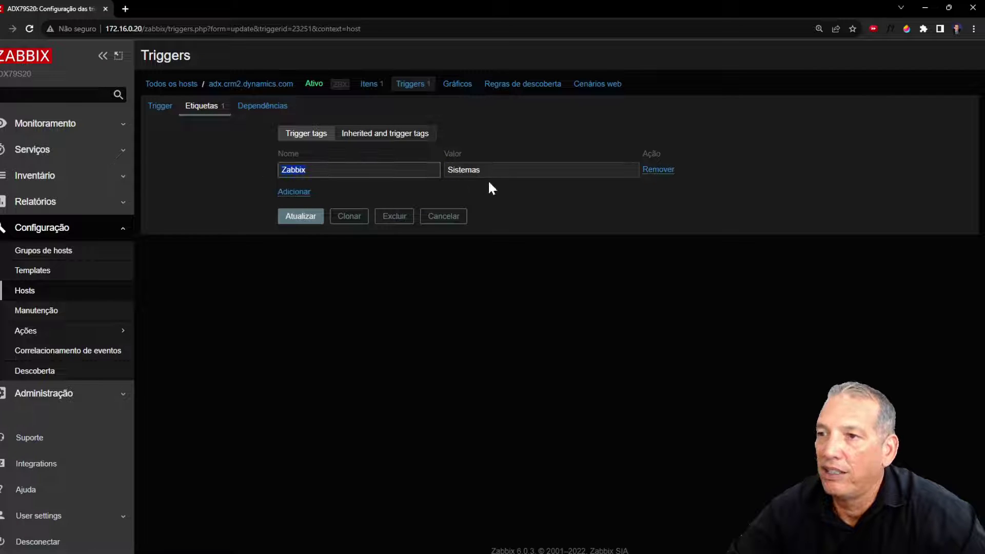
{"action": "left_click_drag", "start_coordinate": [488, 172], "coordinate": [427, 171]}
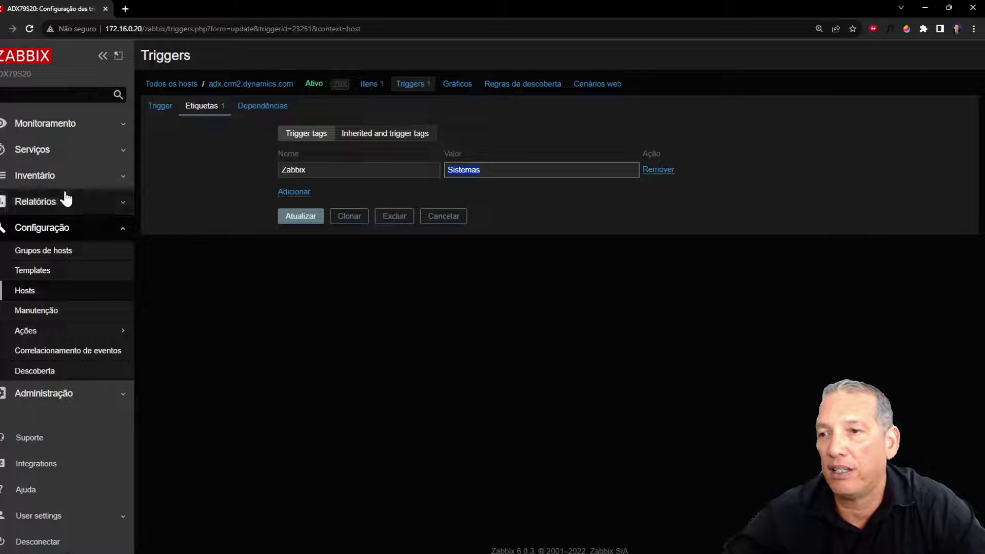
View the tagged child services of the service "Disponibilidade dos serviços criticos de TI"
{"action": "left_click", "coordinate": [47, 153]}
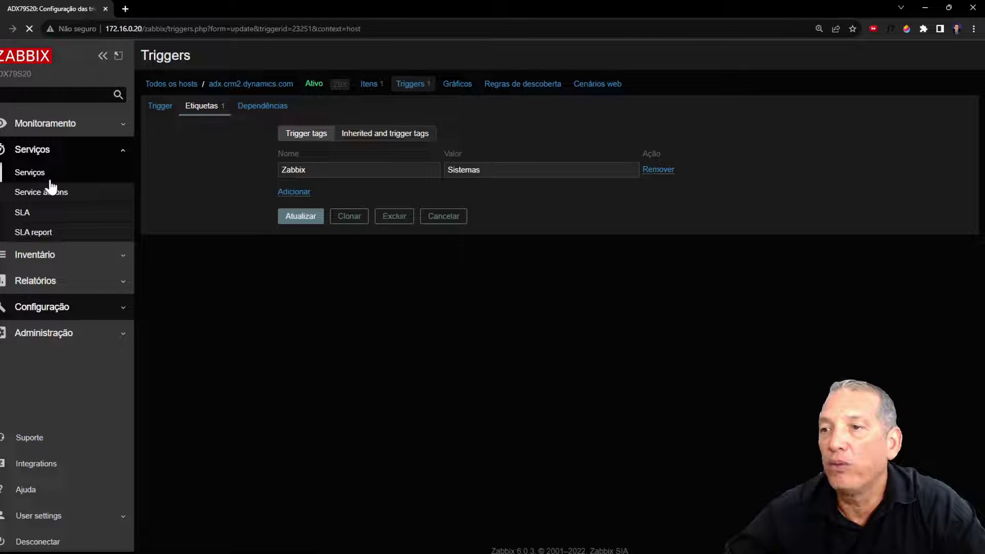
{"action": "left_click", "coordinate": [38, 176]}
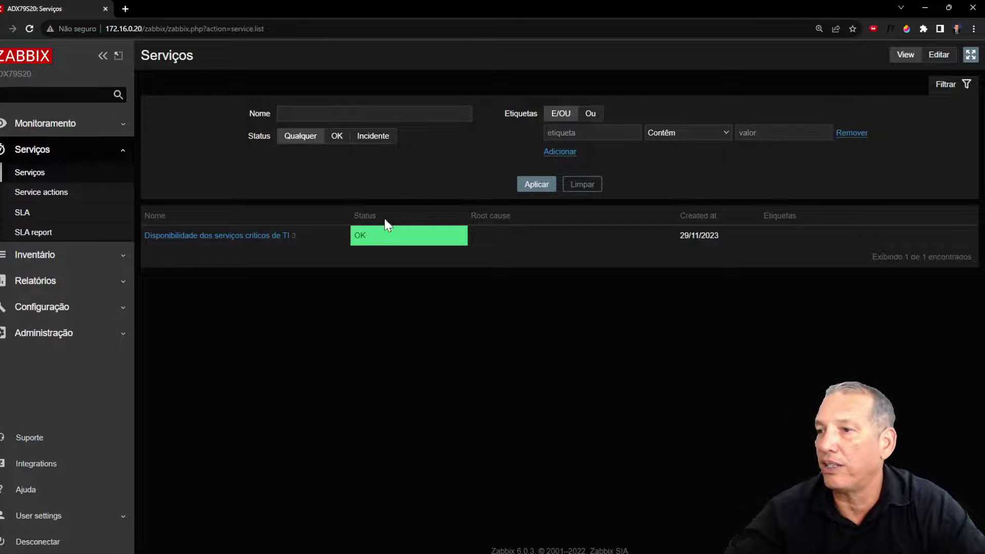
{"action": "left_click", "coordinate": [263, 239]}
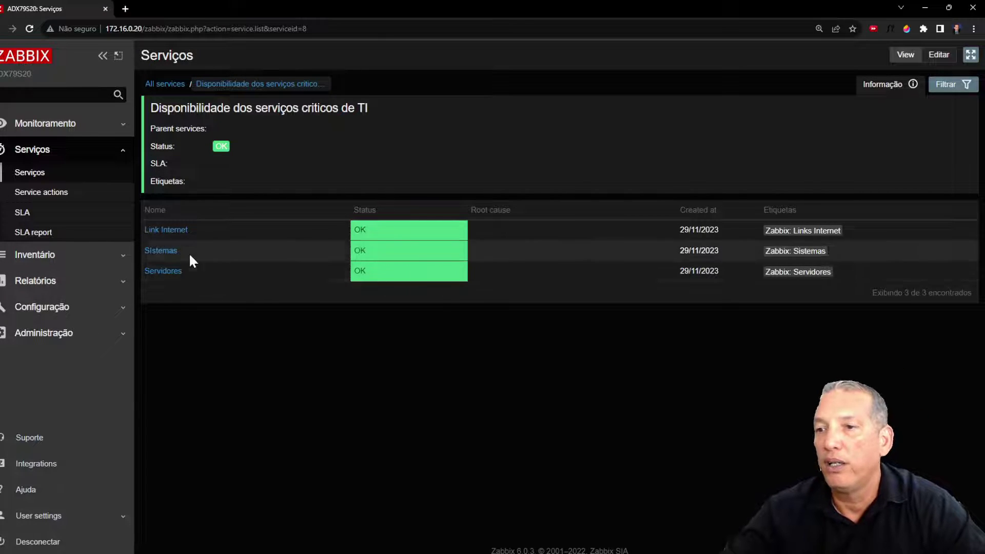
Delete the existing SLA "Disponibilidade dos Serviços de TI" from the SLA list
{"action": "left_click", "coordinate": [23, 214]}
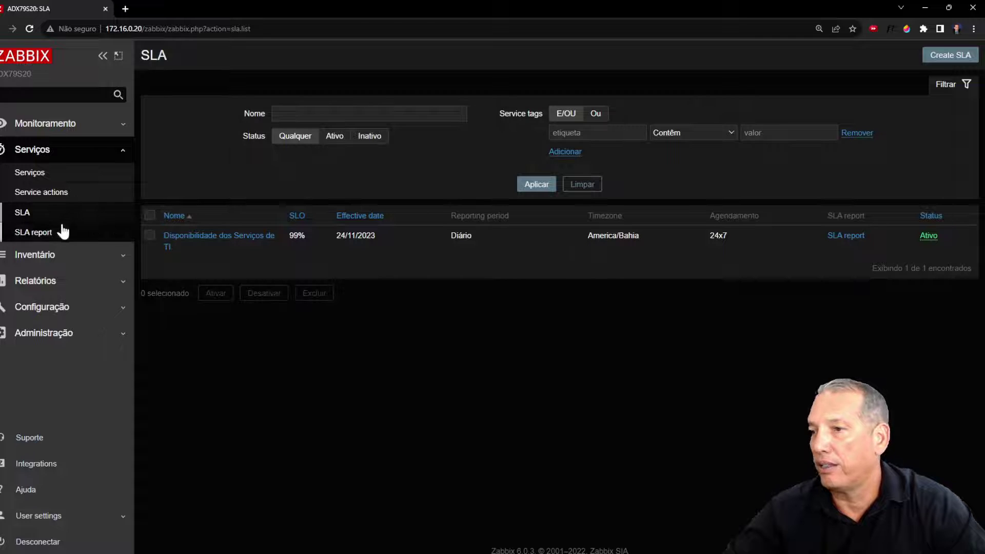
{"action": "left_click", "coordinate": [151, 235]}
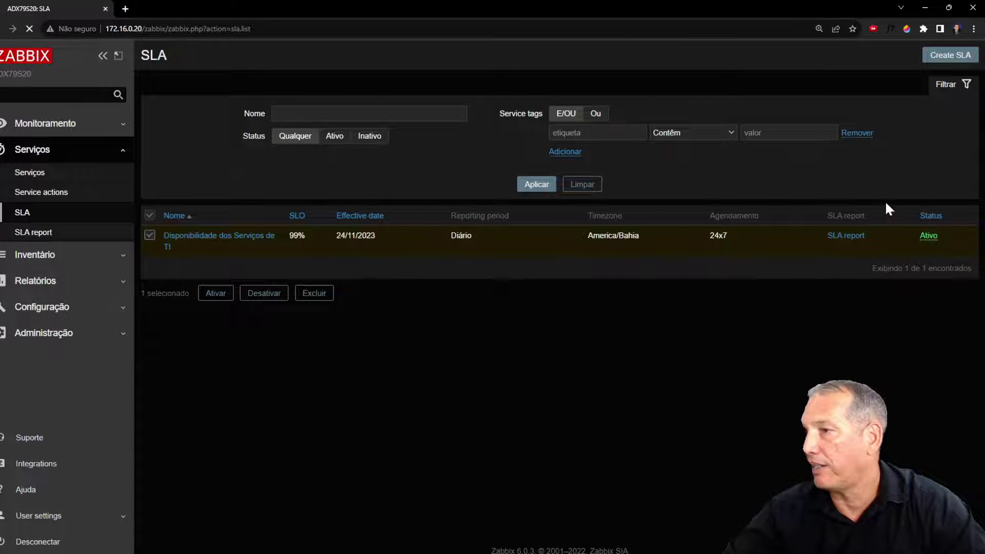
{"action": "left_click", "coordinate": [274, 296]}
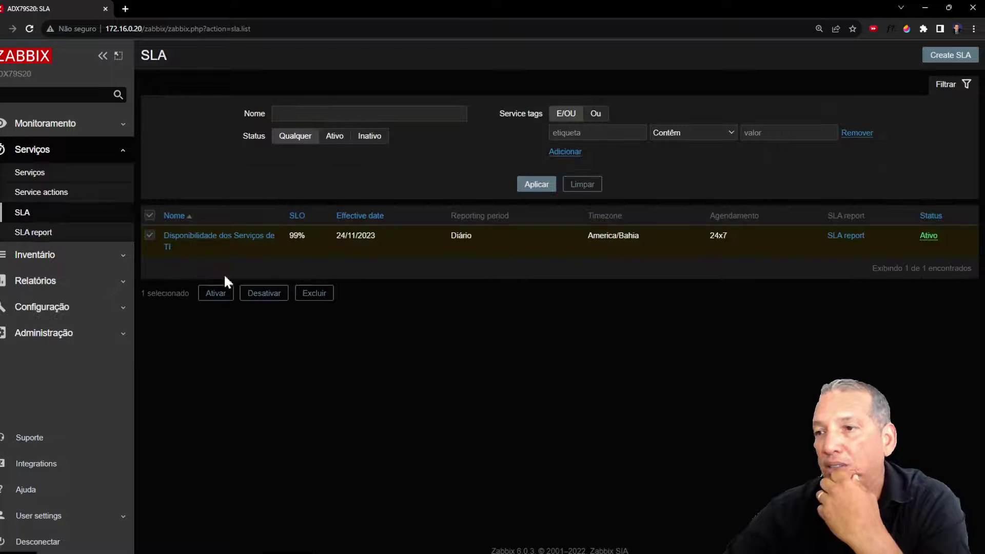
{"action": "left_click", "coordinate": [314, 295]}
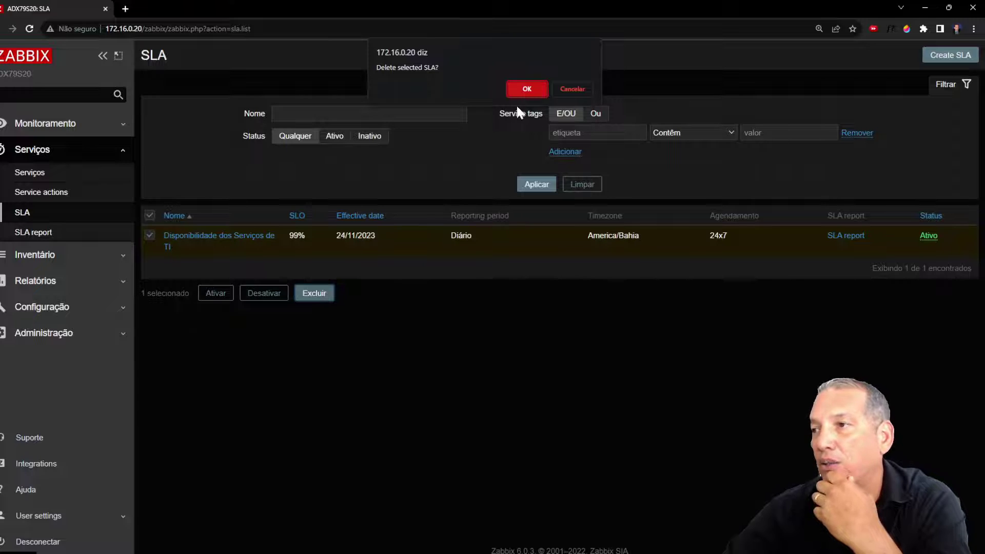
{"action": "left_click", "coordinate": [530, 89]}
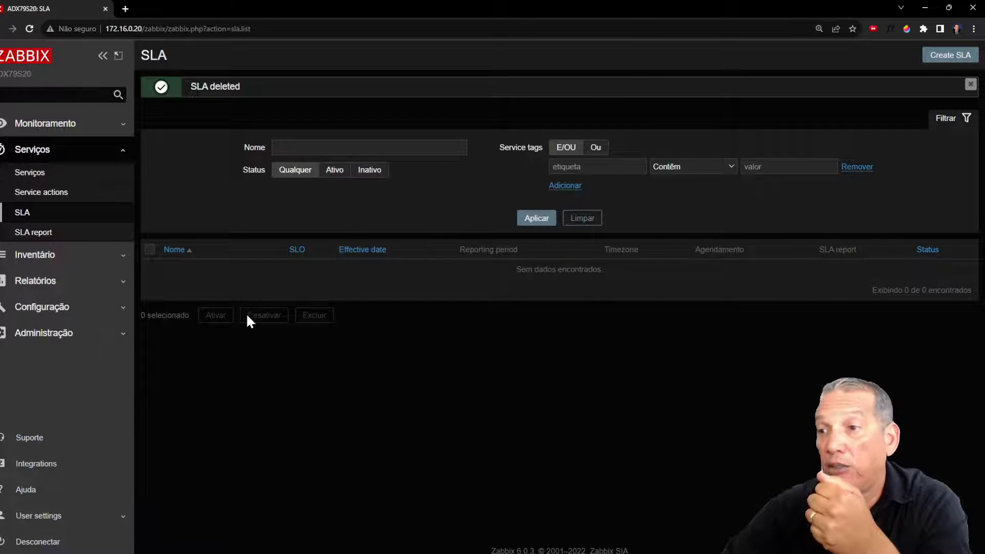
Start a new SLA named "SLA de disponibilidade dos serviços críticos de TI"
{"action": "left_click", "coordinate": [958, 60]}
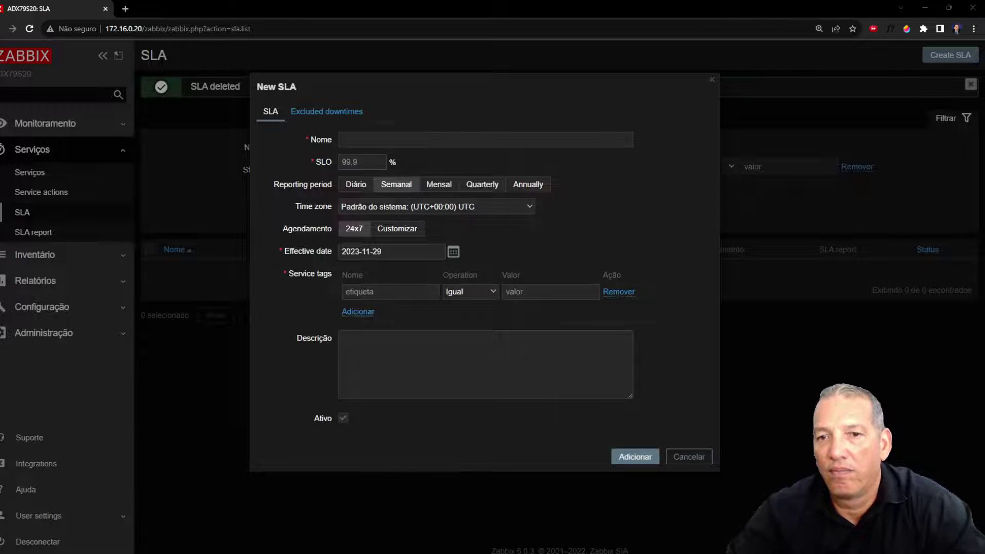
{"action": "left_click", "coordinate": [369, 142]}
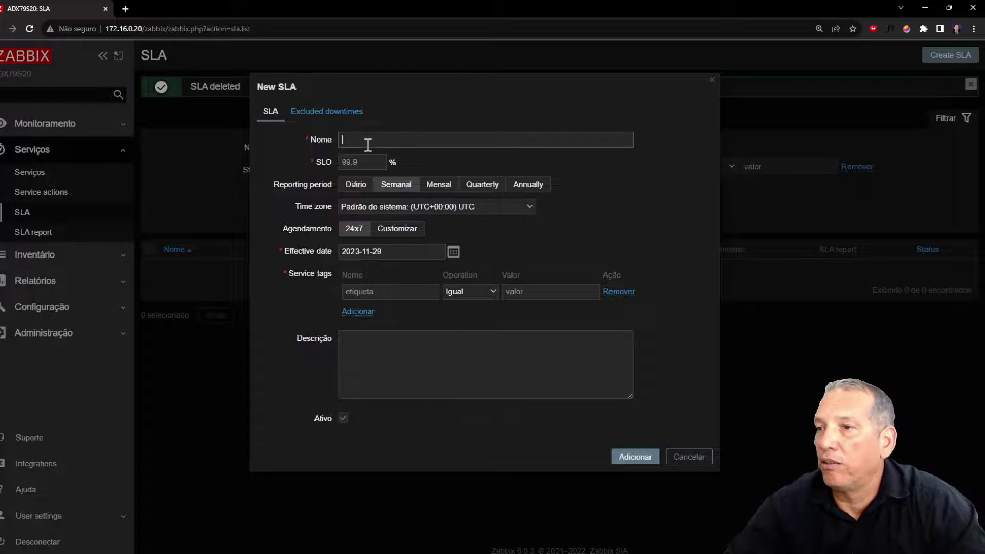
{"action": "type", "text": "SLA de di"}
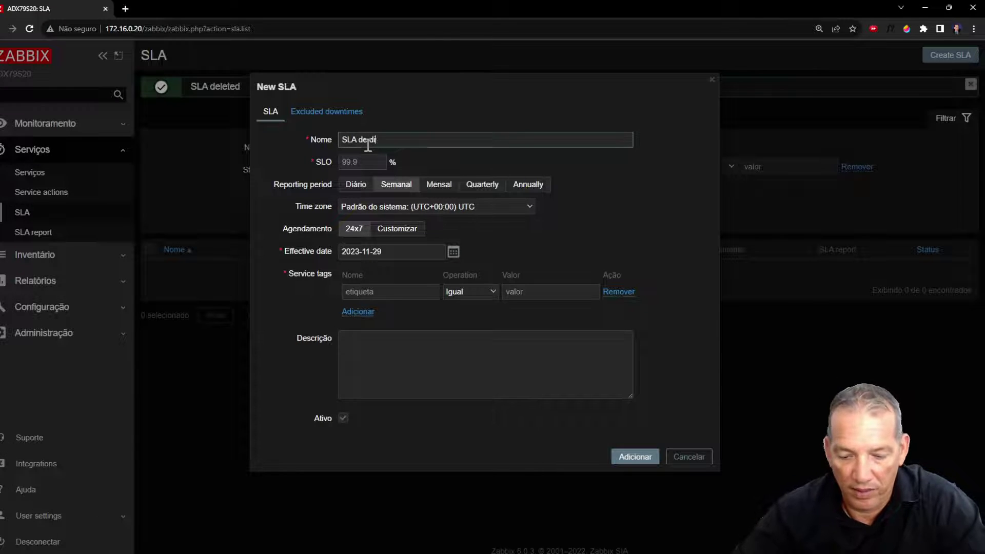
{"action": "type", "text": "sponibilidade dos"}
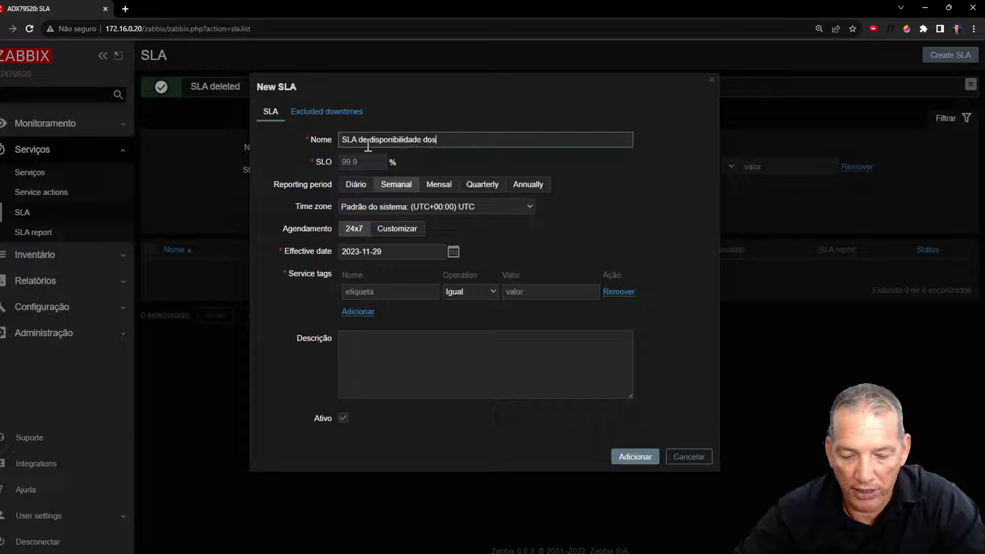
{"action": "type", "text": " serviços crít"}
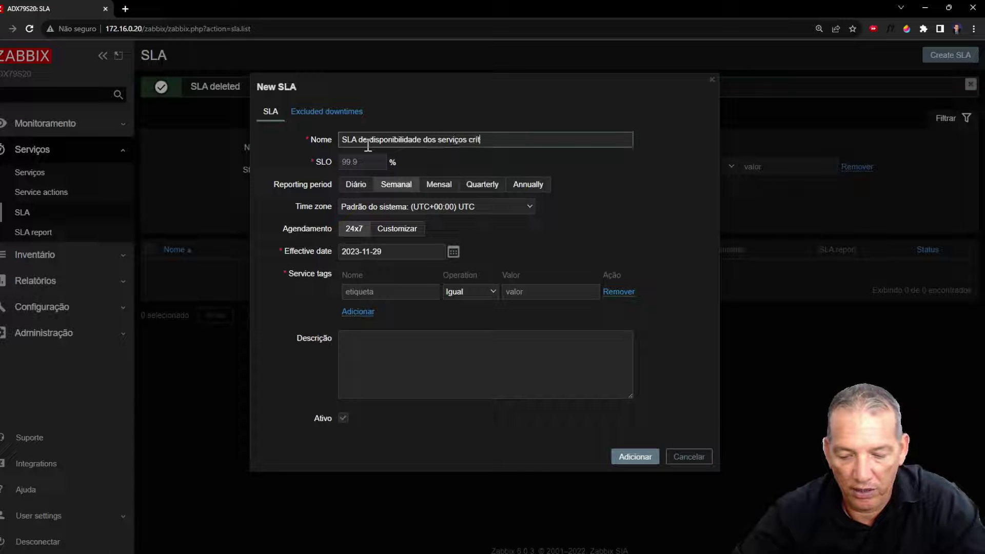
{"action": "type", "text": "icos de re"}
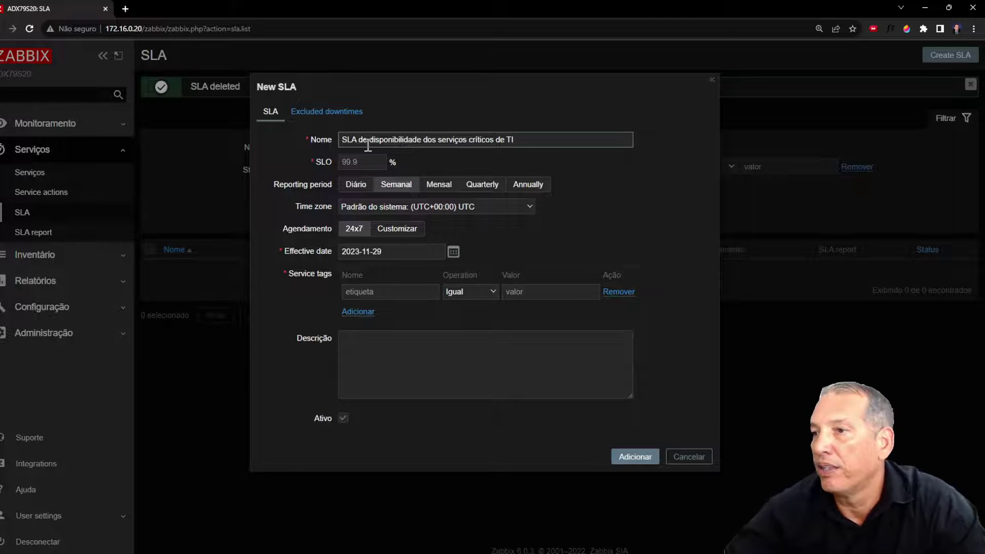
Set the new SLA's SLO to 99 %, its reporting period to Diário and its time zone to (UTC-03:00) America/Bahia
{"action": "left_click", "coordinate": [358, 161]}
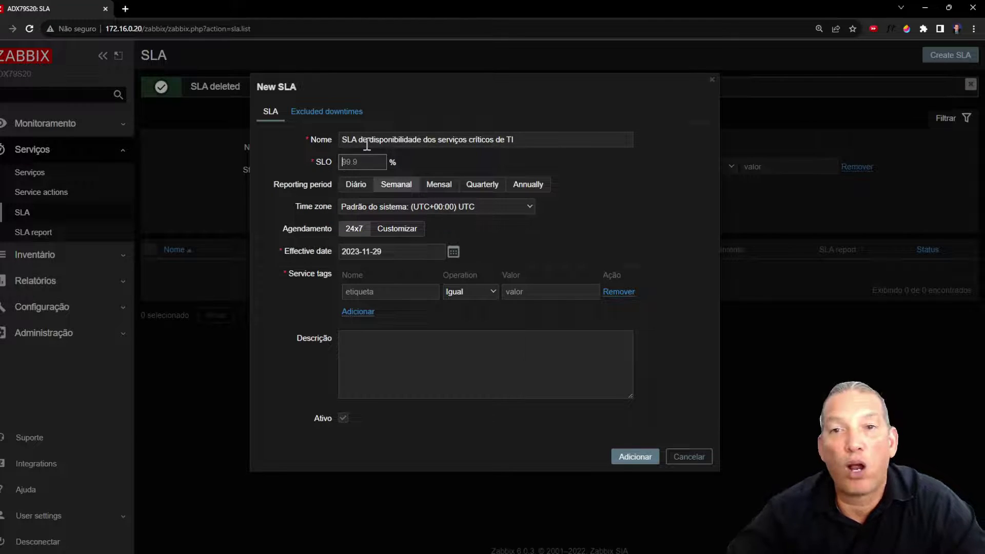
{"action": "type", "text": "99"}
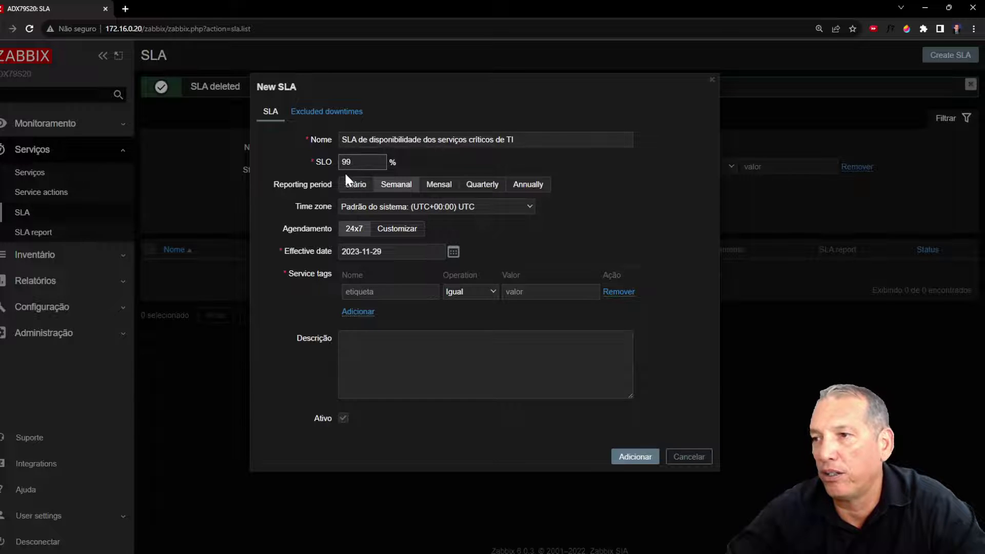
{"action": "left_click", "coordinate": [355, 188]}
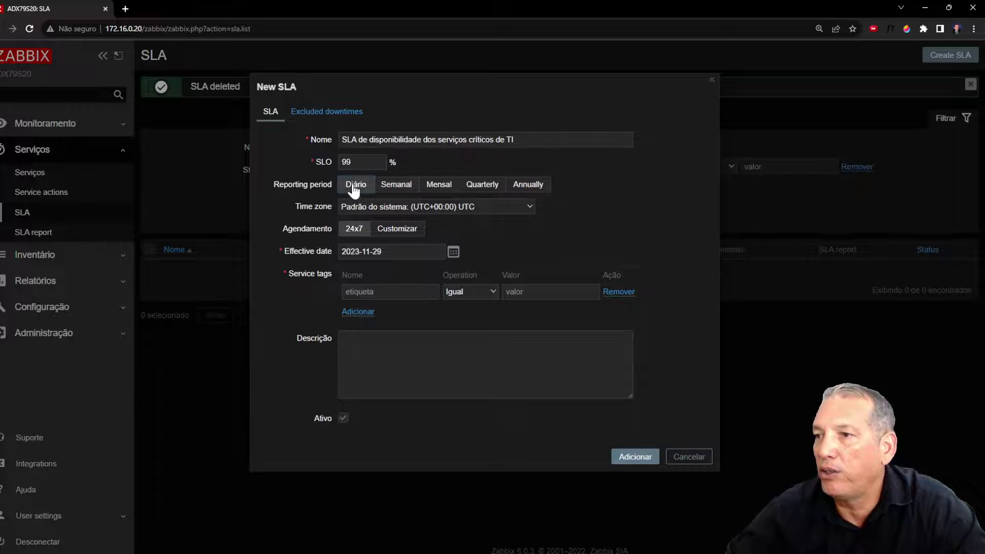
{"action": "left_click", "coordinate": [420, 205]}
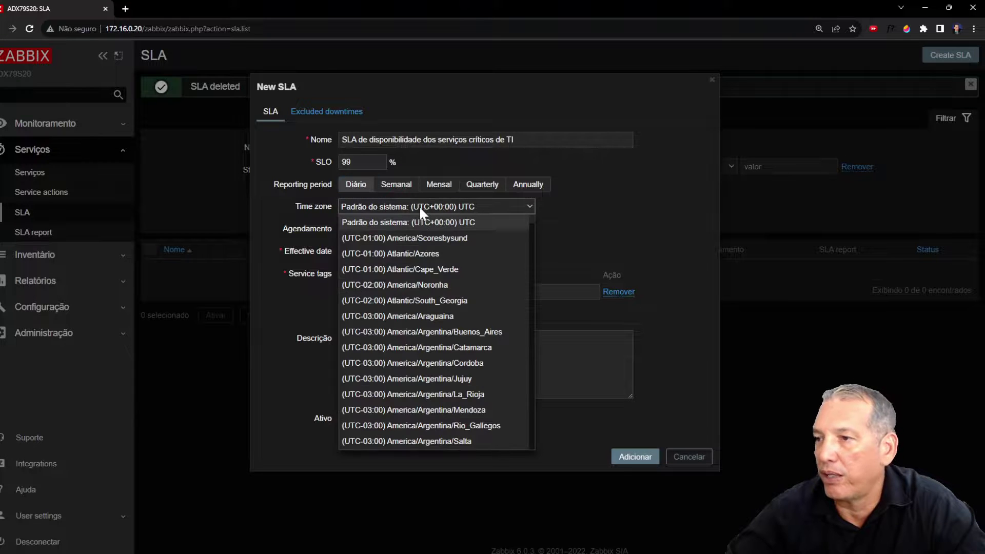
{"action": "scroll", "coordinate": [476, 359], "scroll_direction": "down", "scroll_amount": 3}
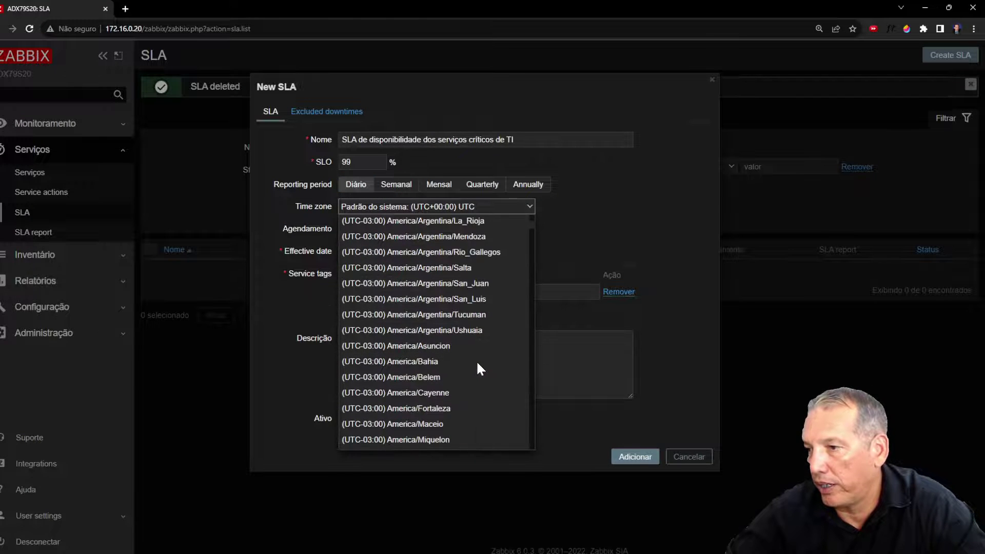
{"action": "left_click", "coordinate": [463, 361]}
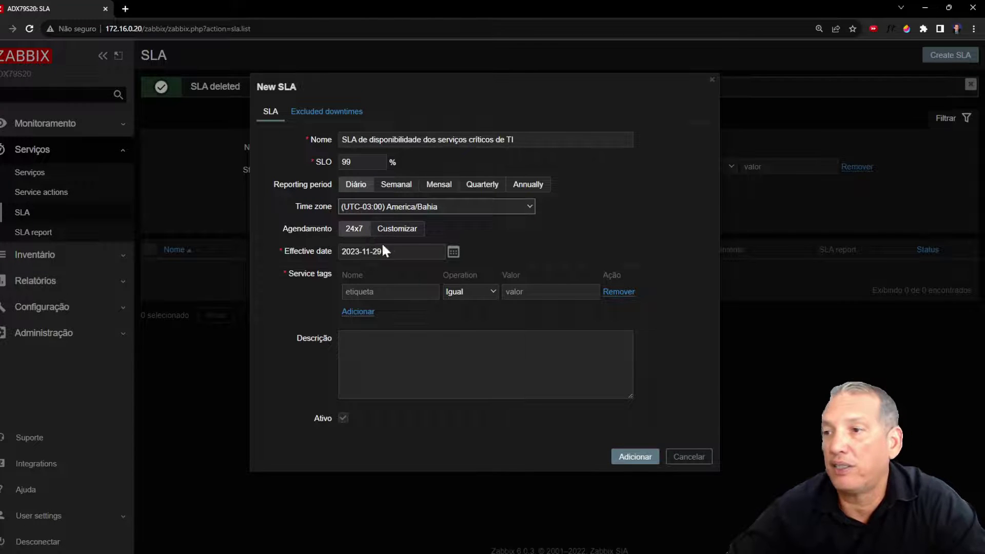
{"action": "left_click", "coordinate": [393, 252]}
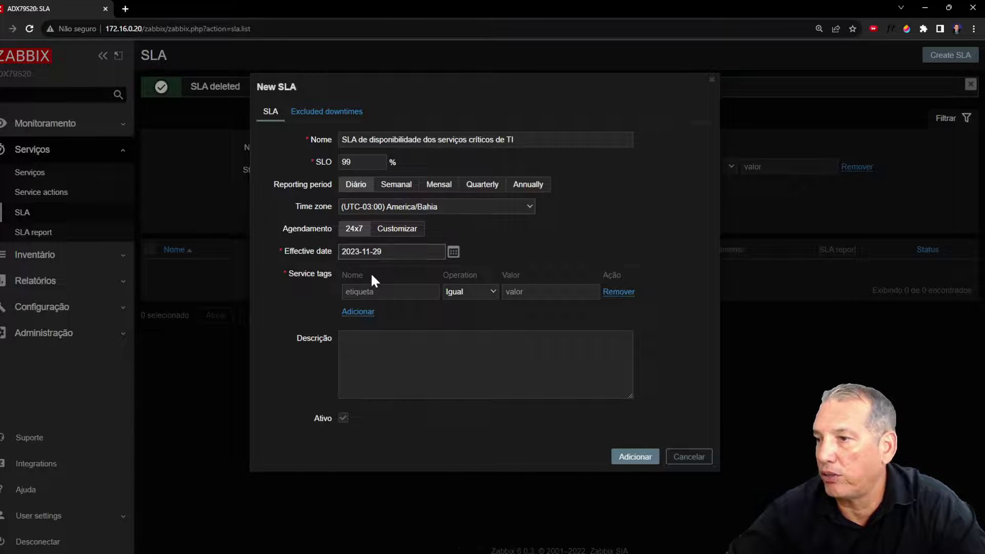
{"action": "left_click", "coordinate": [379, 293]}
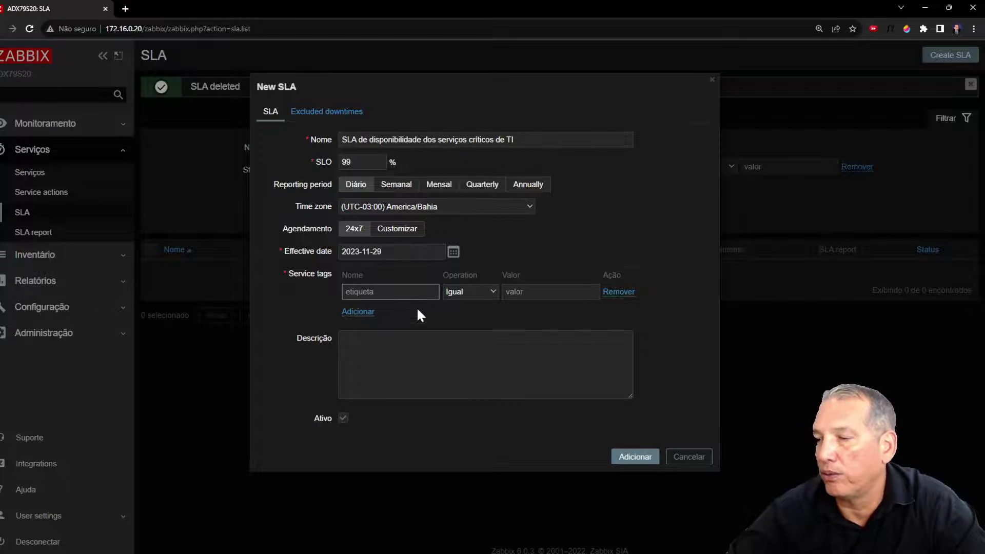
Look at the form for a new excluded downtime without adding one, and try to save the SLA without service tags
{"action": "left_click", "coordinate": [326, 114]}
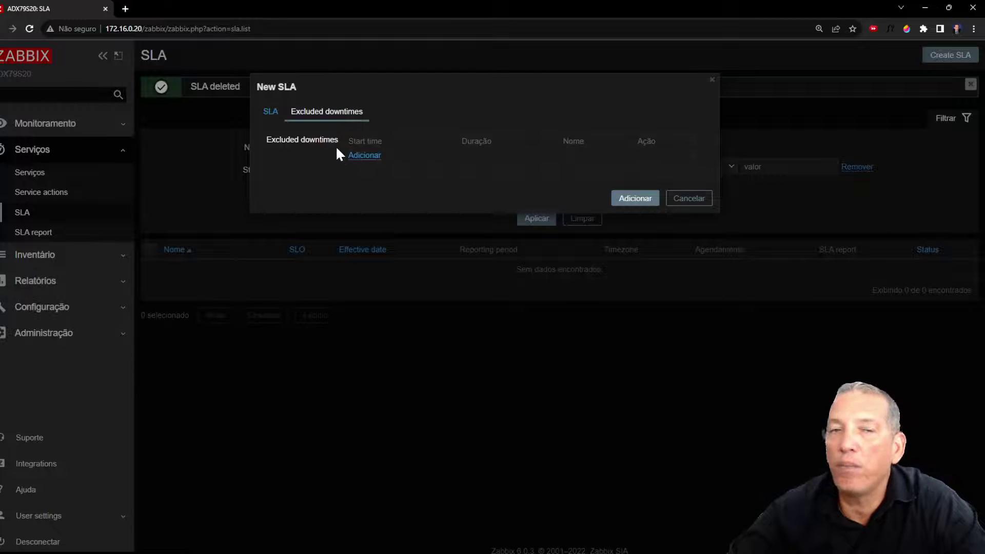
{"action": "left_click", "coordinate": [363, 156]}
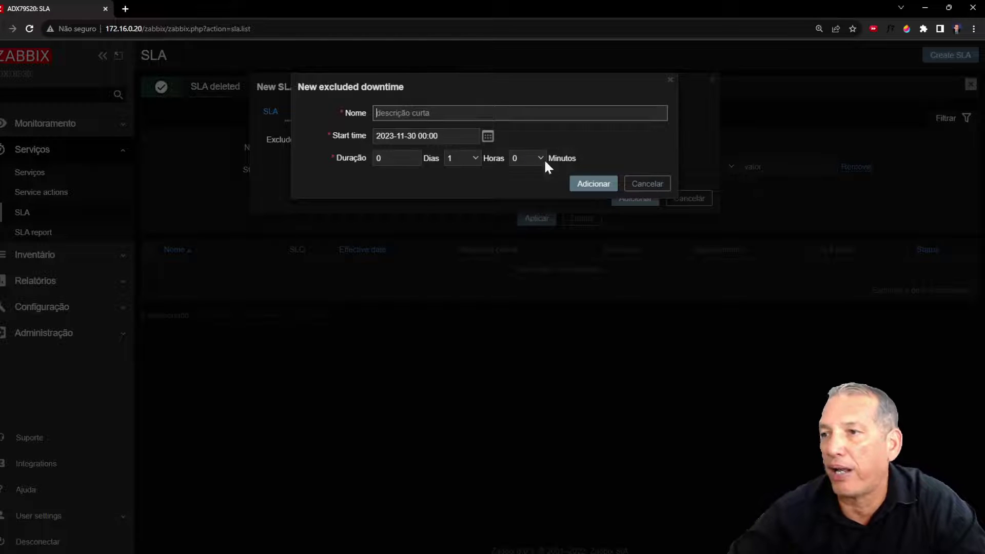
{"action": "left_click", "coordinate": [632, 183]}
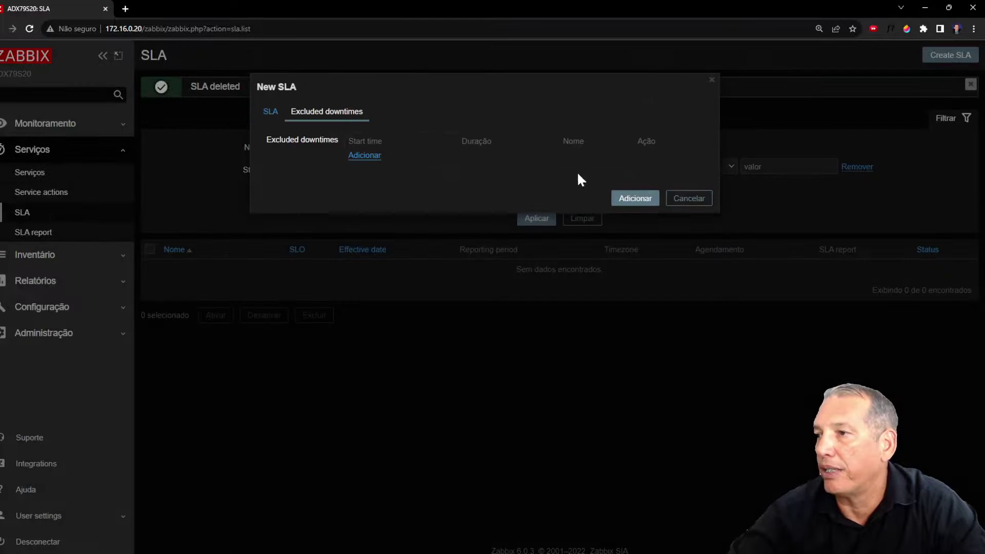
{"action": "left_click", "coordinate": [266, 112]}
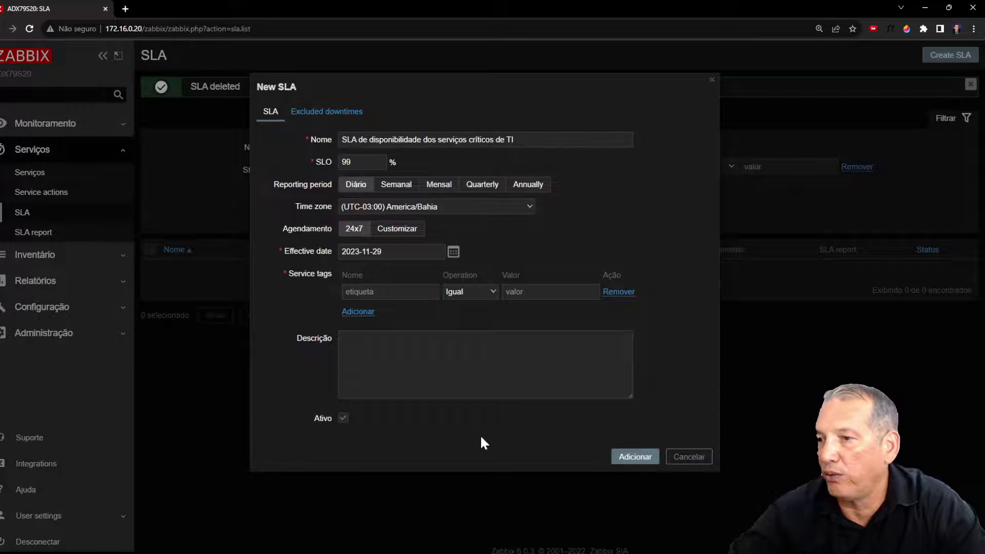
{"action": "left_click", "coordinate": [636, 457]}
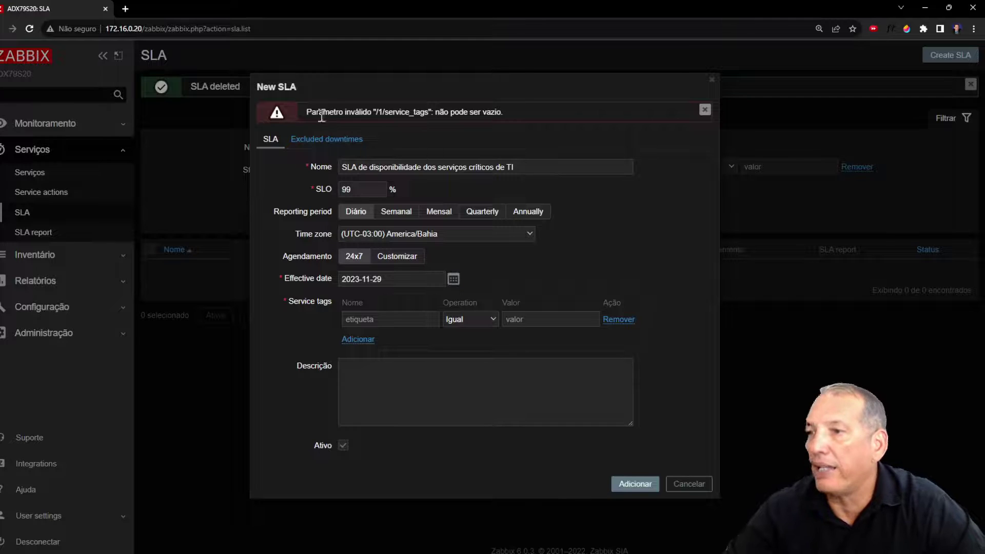
Enter the SLA's first service tag with the name Zabbix, the operation Igual and the value Servidores
{"action": "left_click", "coordinate": [364, 320]}
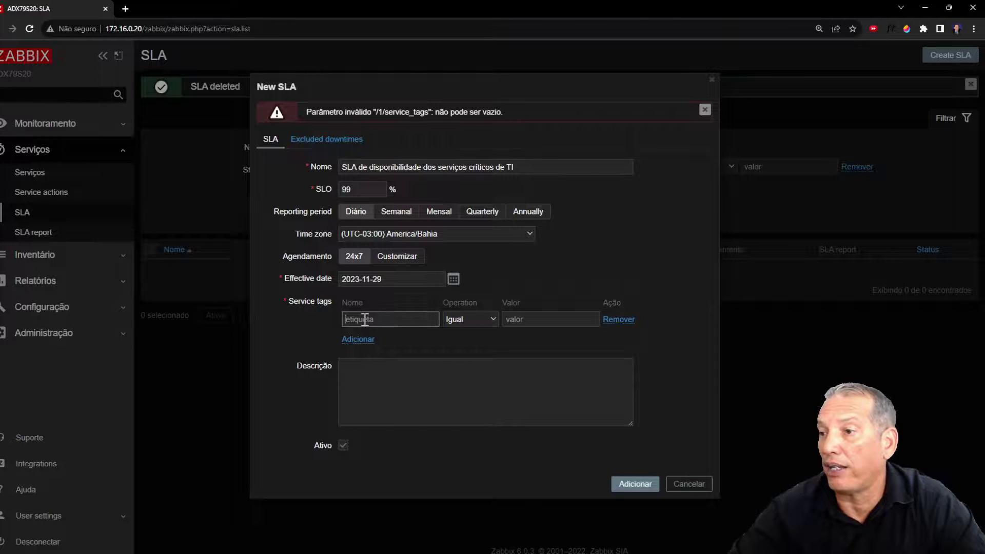
{"action": "type", "text": "Zaabix"}
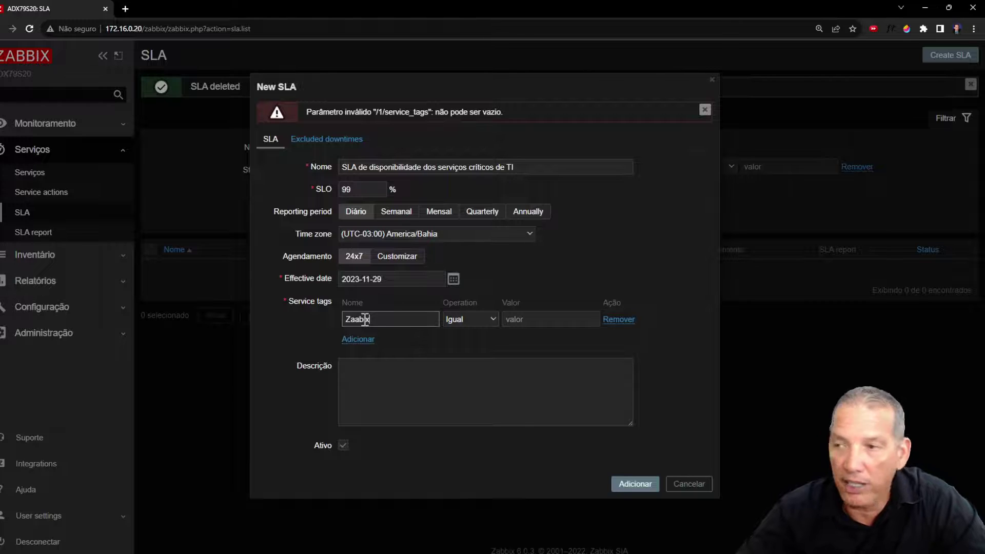
{"action": "key", "text": "Tab"}
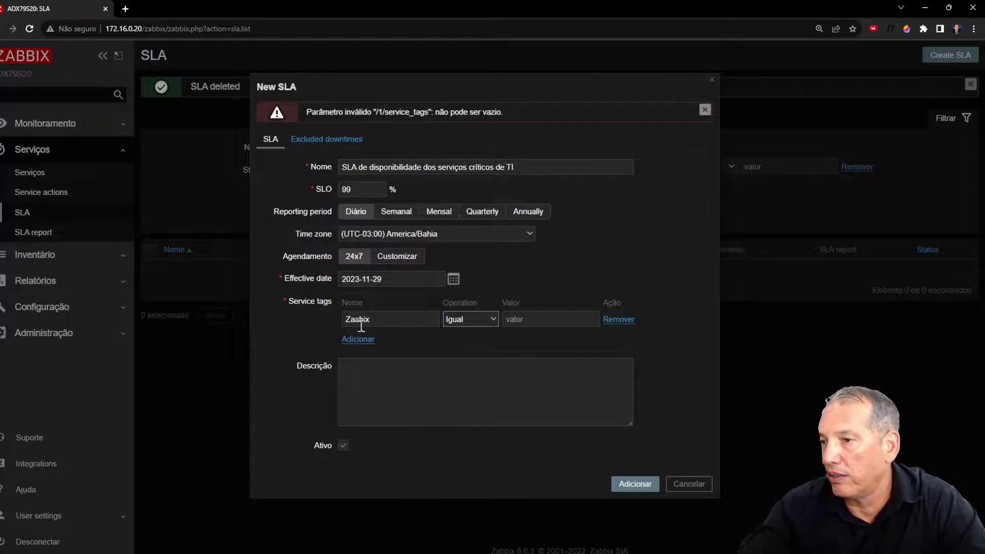
{"action": "left_click", "coordinate": [361, 321]}
{"action": "key", "text": "BackSpace"}
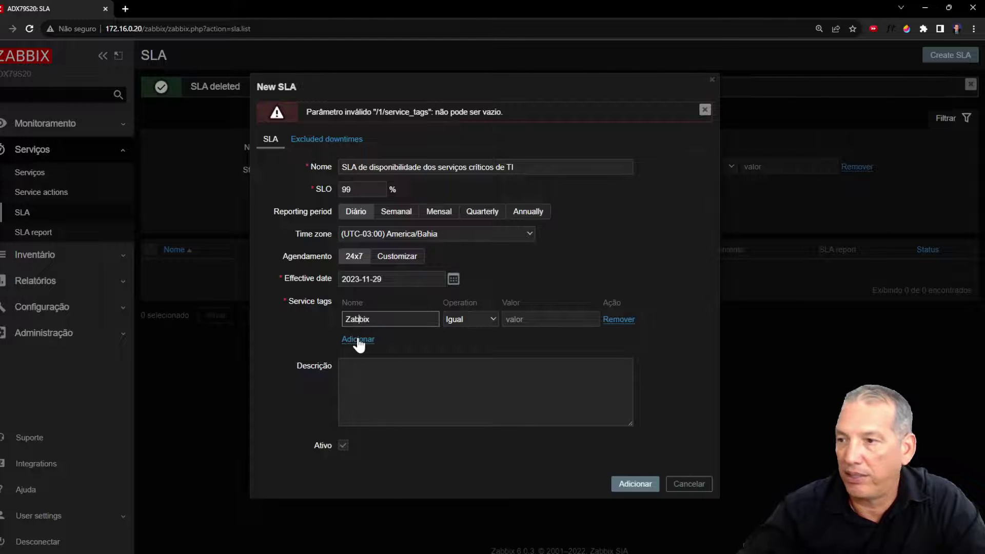
{"action": "left_click", "coordinate": [531, 320]}
{"action": "type", "text": "Ser"}
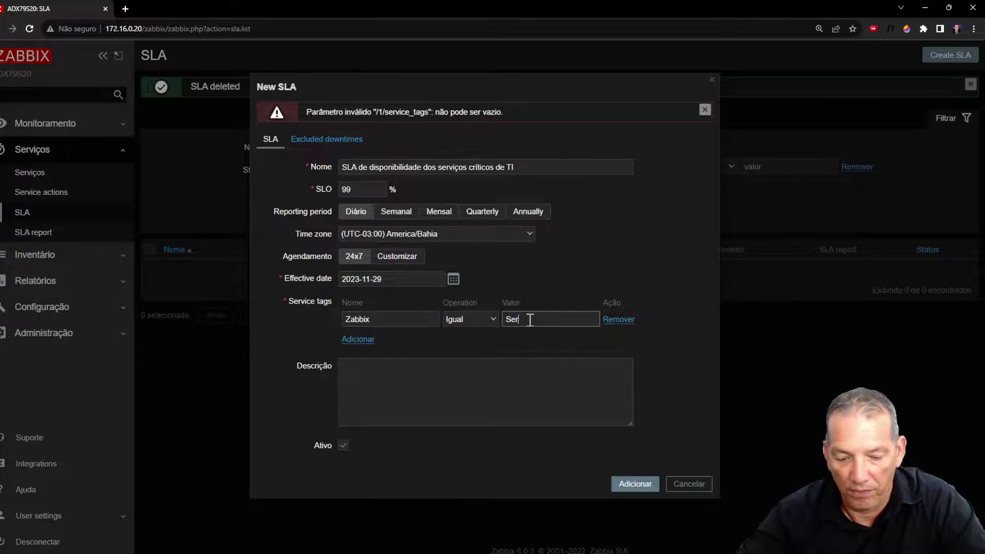
{"action": "type", "text": "vidores"}
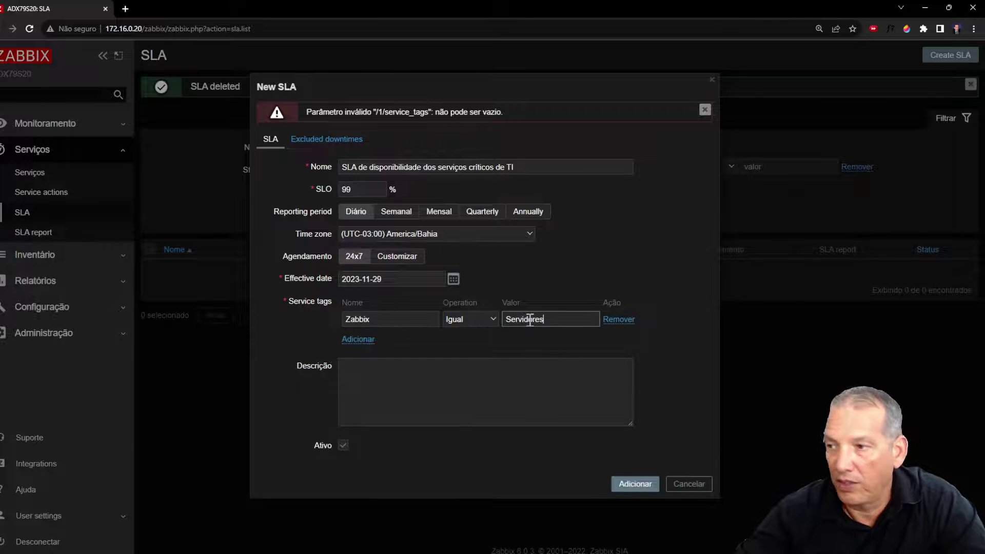
Add a second service tag with the name Zabbix and the value Sistemas, and save the new SLA
{"action": "left_click", "coordinate": [358, 340]}
{"action": "left_click", "coordinate": [361, 341]}
{"action": "type", "text": "Zabbix"}
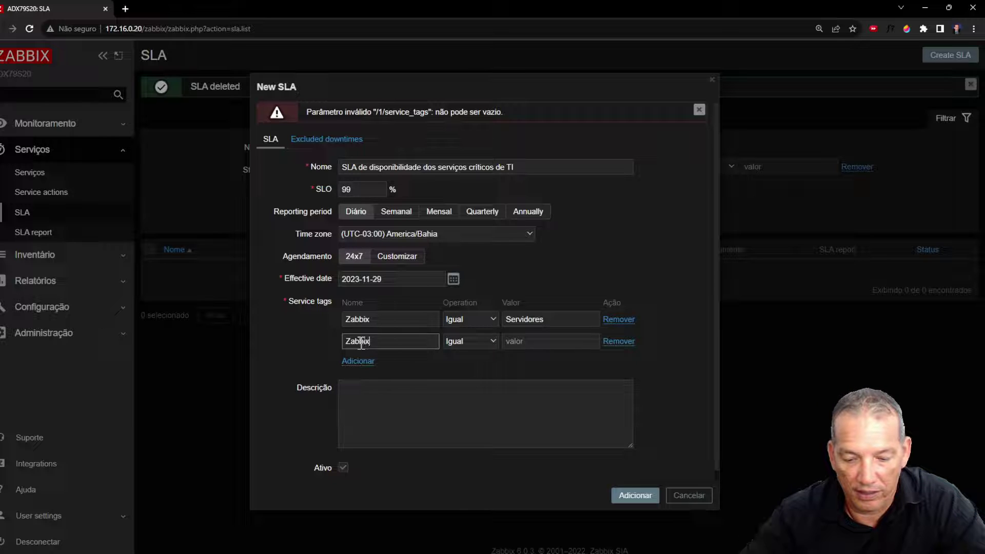
{"action": "key", "text": "Tab"}
{"action": "key", "text": "Tab"}
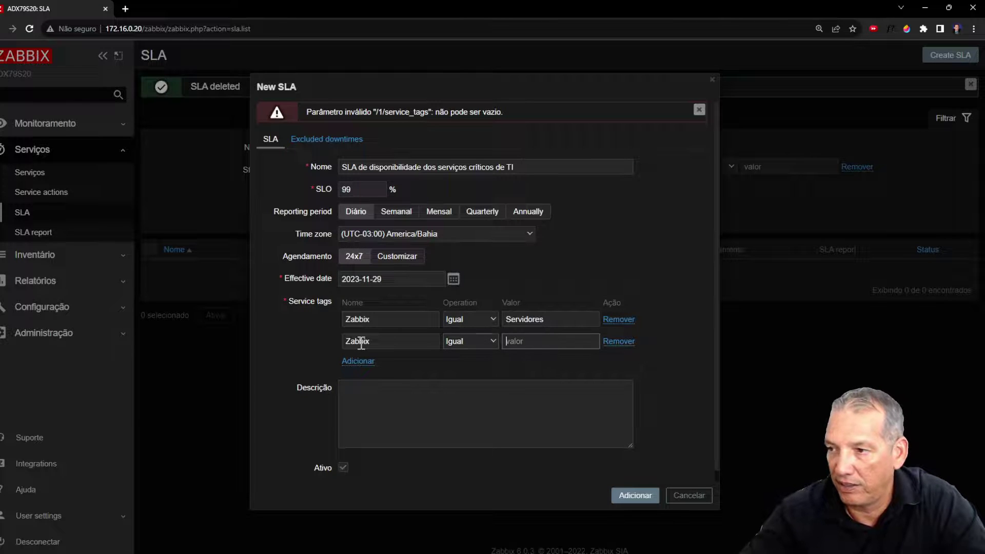
{"action": "type", "text": "Sistemas"}
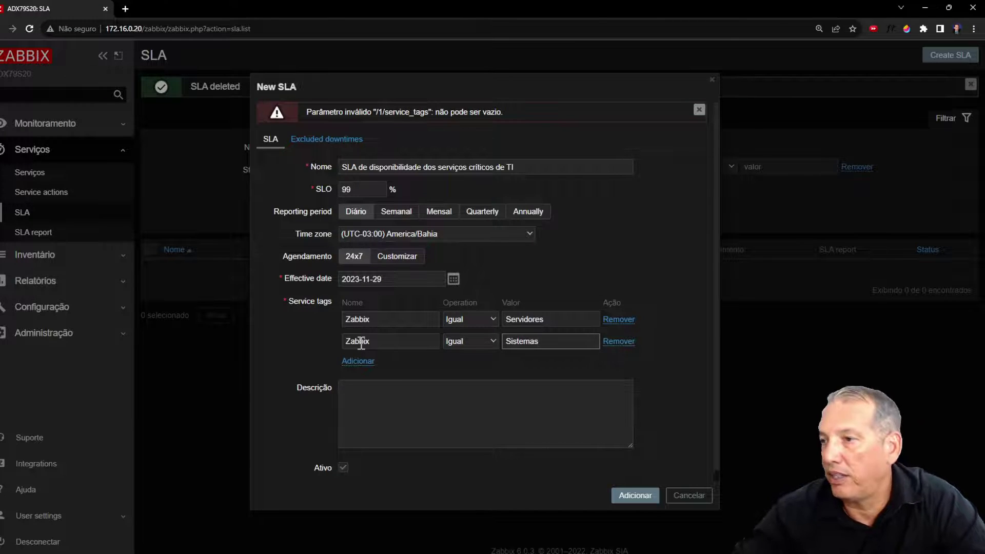
{"action": "left_click", "coordinate": [649, 500]}
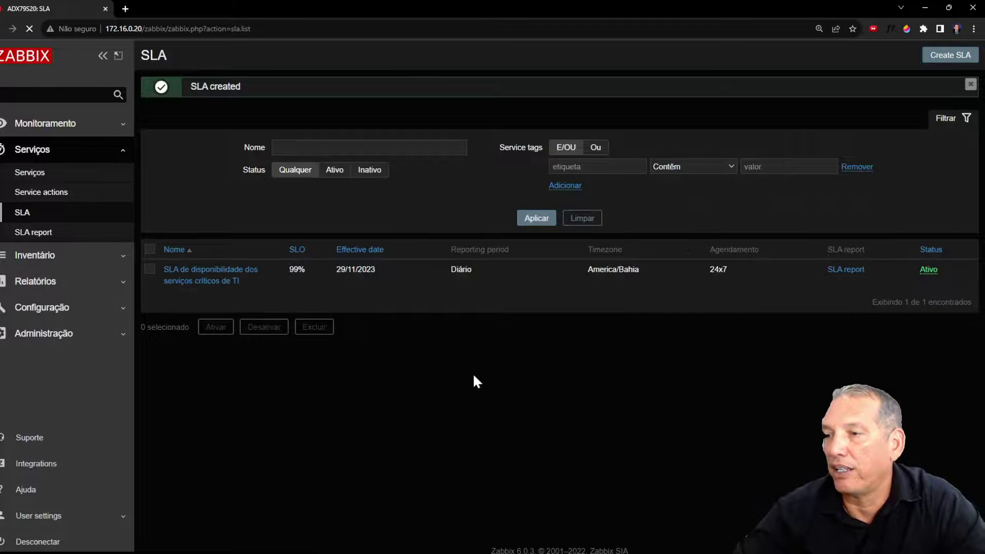
Display the SLA report for SLA de disponibilidade dos serviços críticos de TI across all its services, without date limits
{"action": "left_click", "coordinate": [219, 275]}
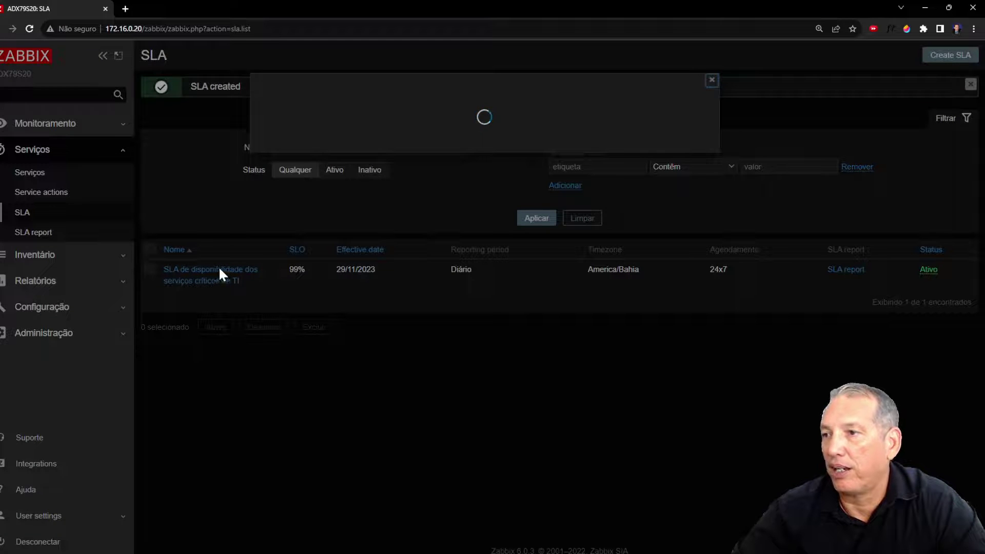
{"action": "key", "text": "Escape"}
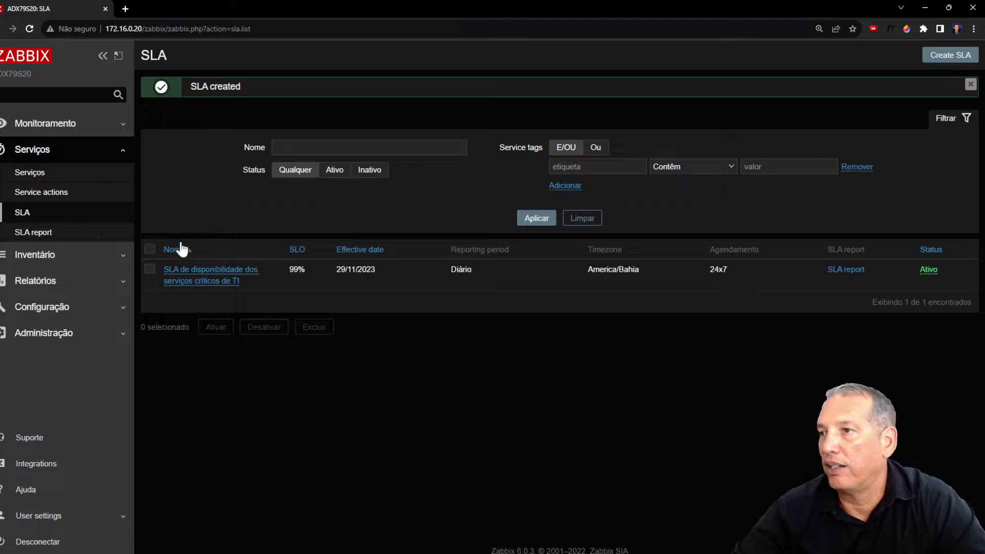
{"action": "left_click", "coordinate": [45, 233]}
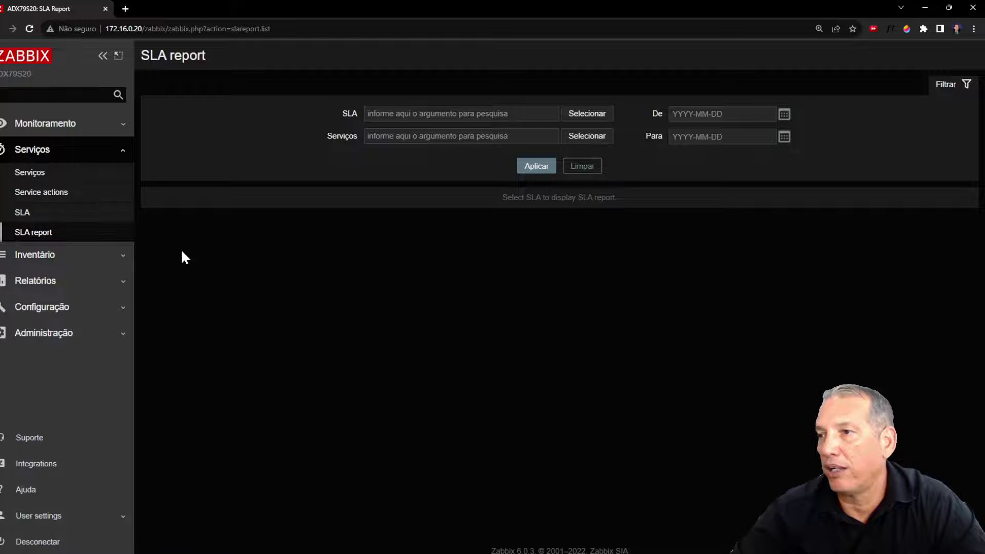
{"action": "left_click", "coordinate": [593, 111]}
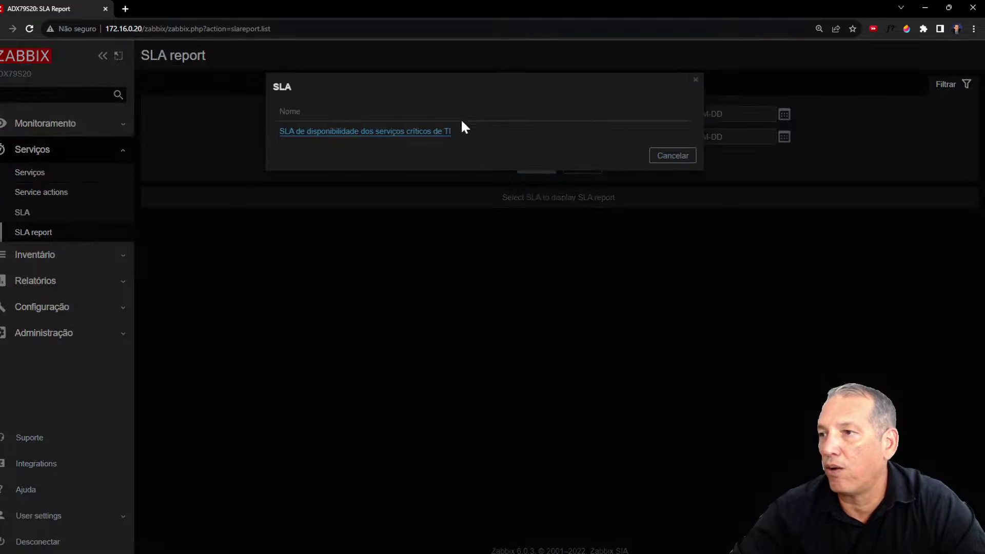
{"action": "left_click", "coordinate": [425, 132]}
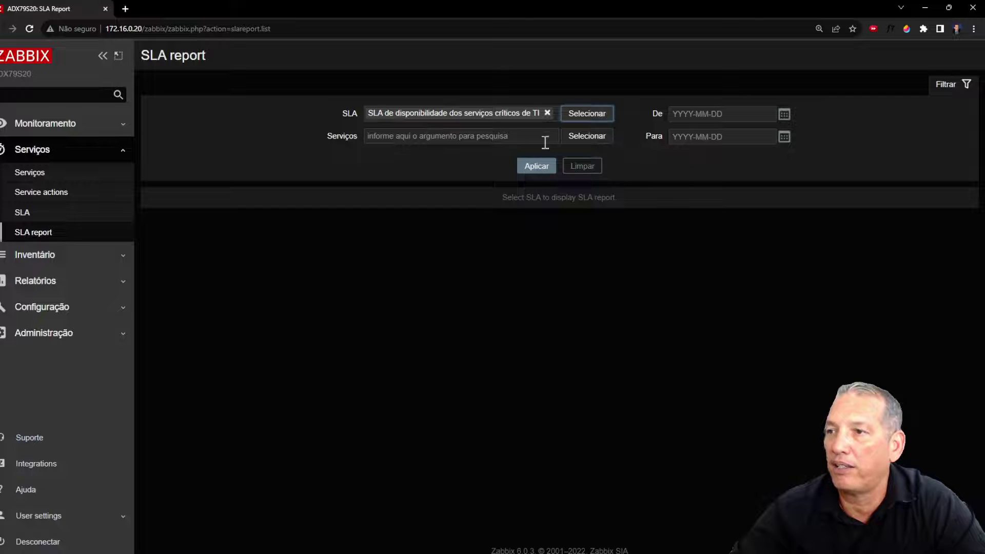
{"action": "left_click", "coordinate": [546, 173]}
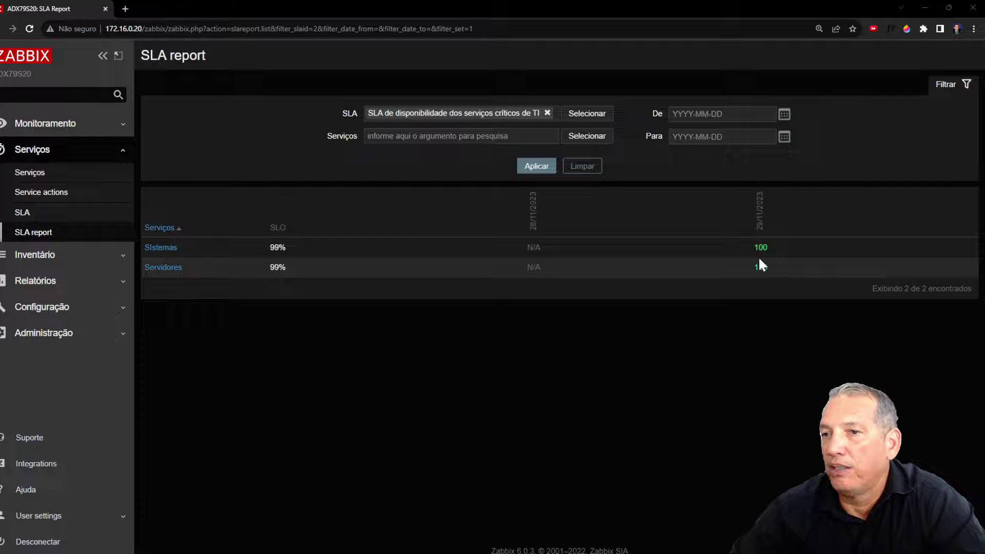
Create a new dashboard named SLAs, keeping the default owner and the 30 segundos page display period
{"action": "left_click", "coordinate": [65, 131]}
{"action": "left_click", "coordinate": [41, 151]}
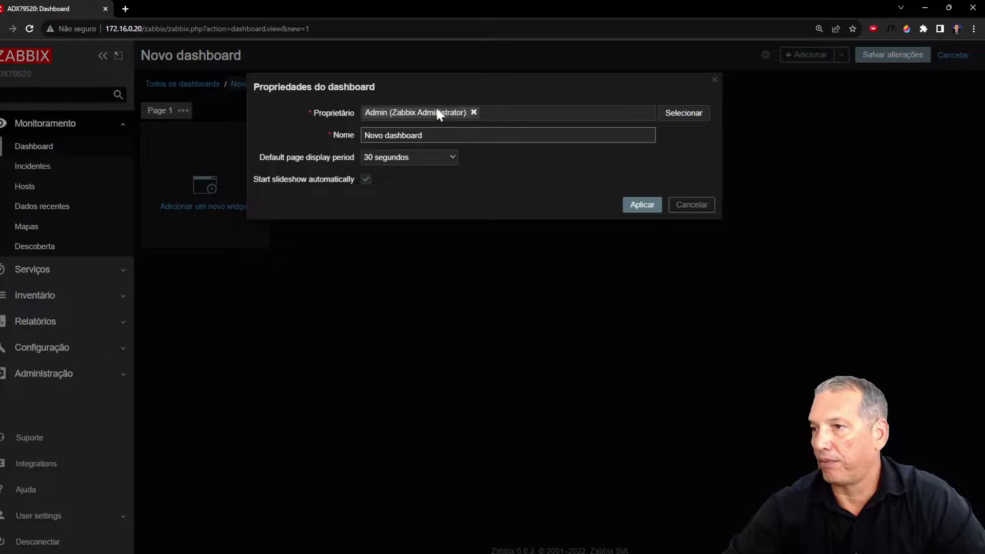
{"action": "left_click_drag", "start_coordinate": [440, 136], "coordinate": [335, 135]}
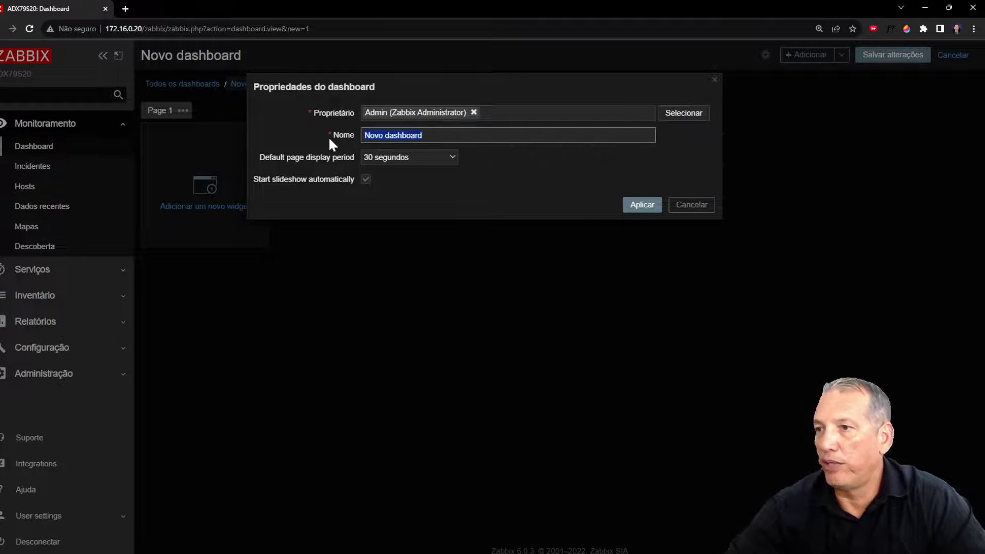
{"action": "type", "text": "SLAs"}
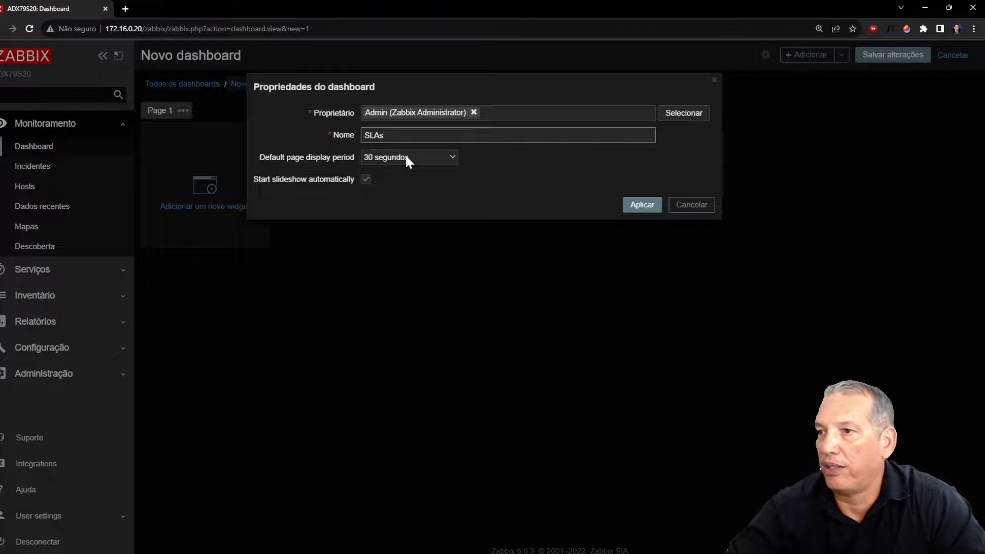
{"action": "left_click", "coordinate": [647, 209]}
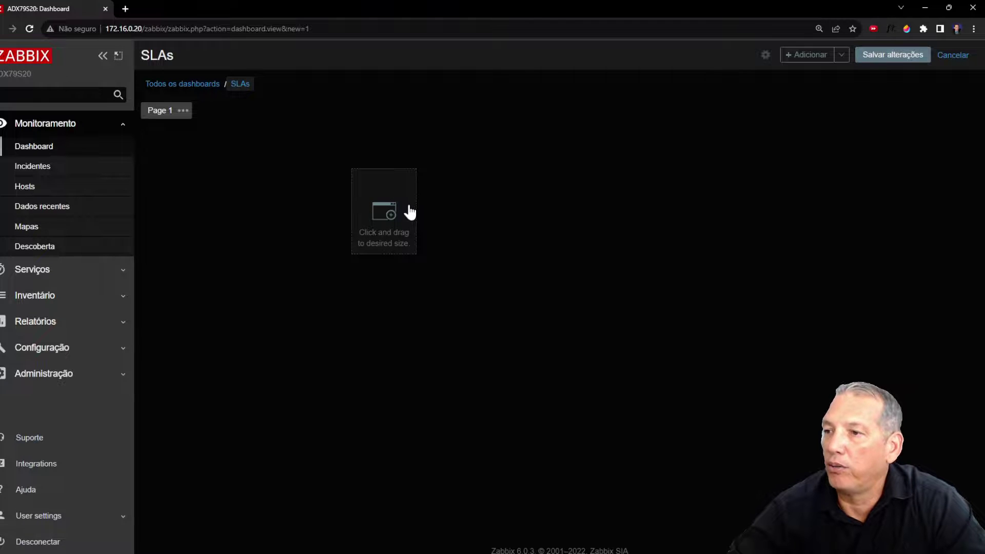
Add an SLA report widget for SLA de disponibilidade dos serviços críticos de TI to the dashboard, showing 5 periods
{"action": "left_click", "coordinate": [404, 208]}
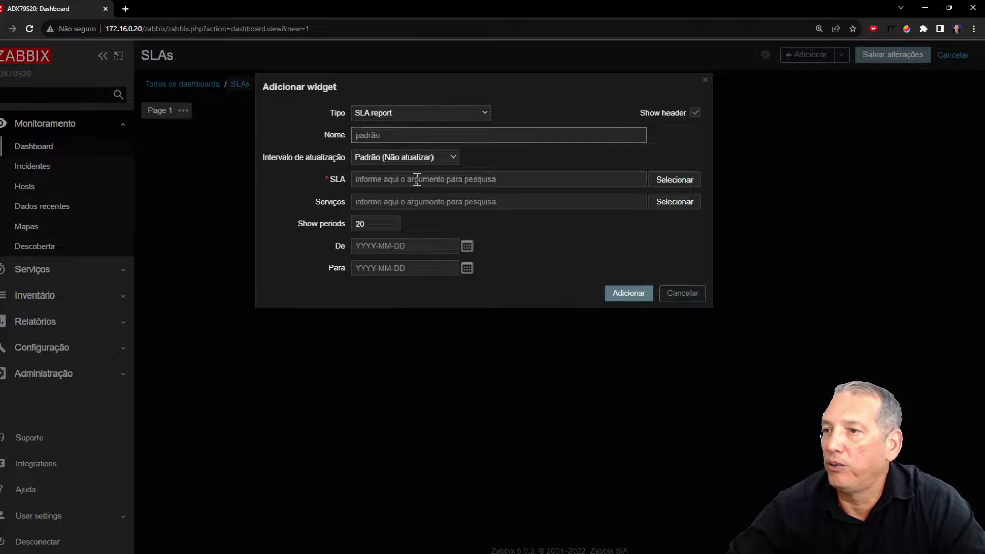
{"action": "left_click", "coordinate": [676, 180]}
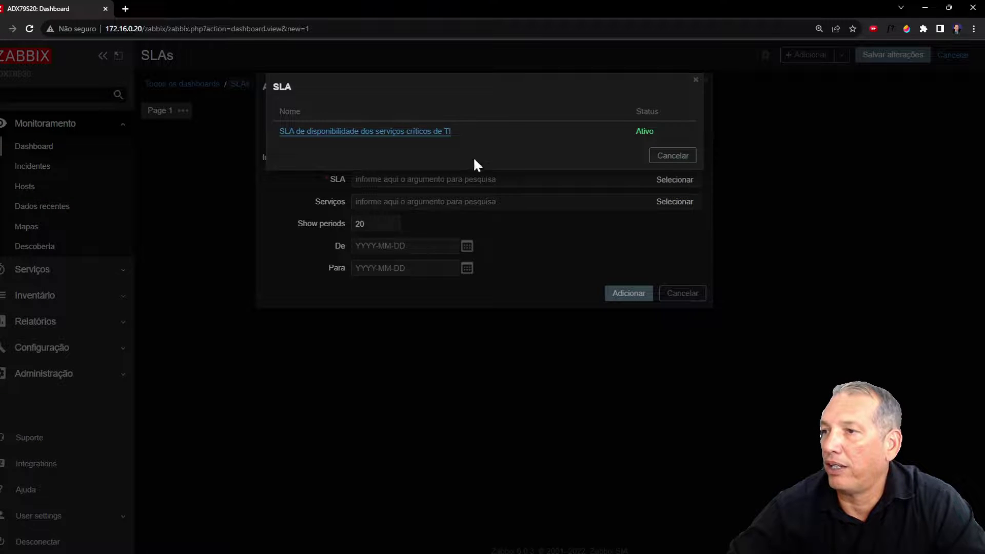
{"action": "left_click", "coordinate": [408, 132]}
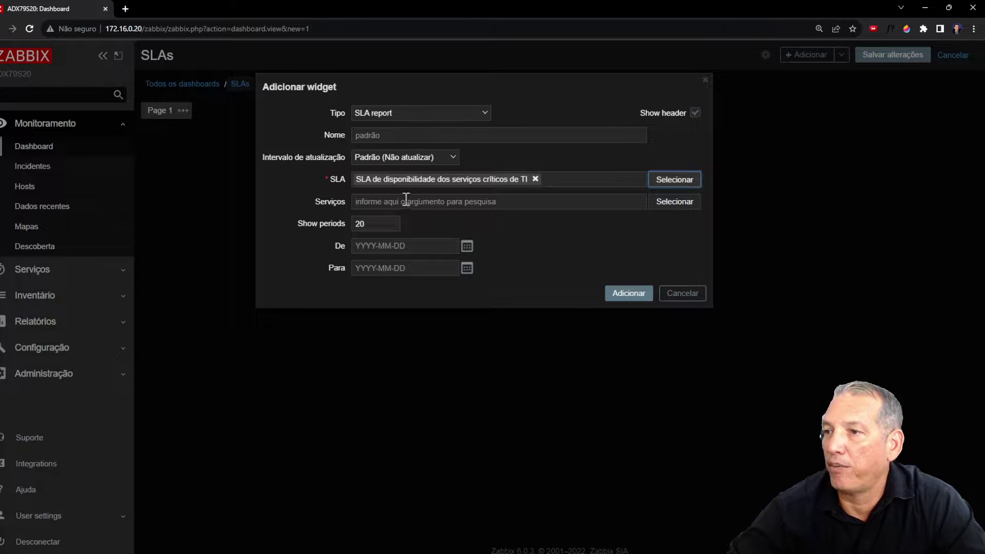
{"action": "double_click", "coordinate": [377, 225]}
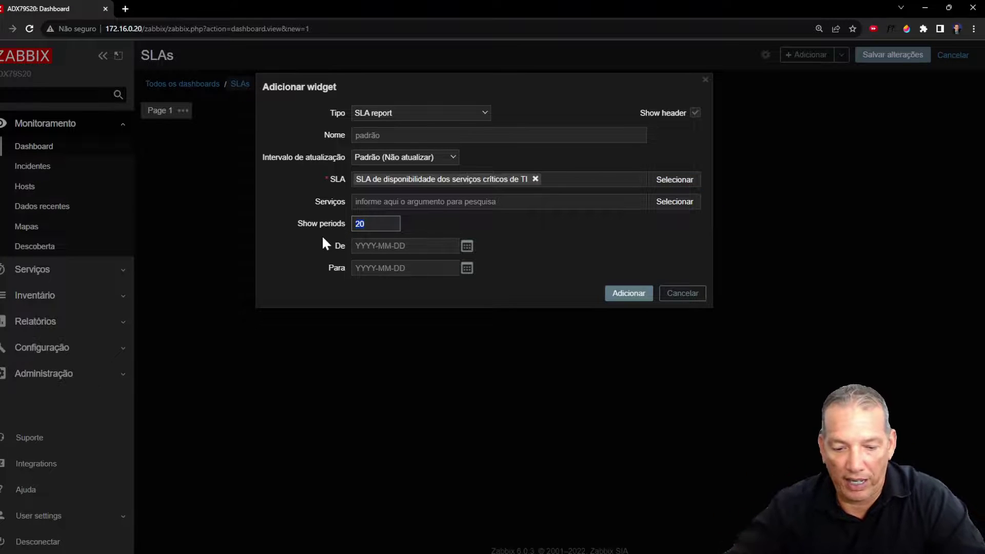
{"action": "type", "text": "5"}
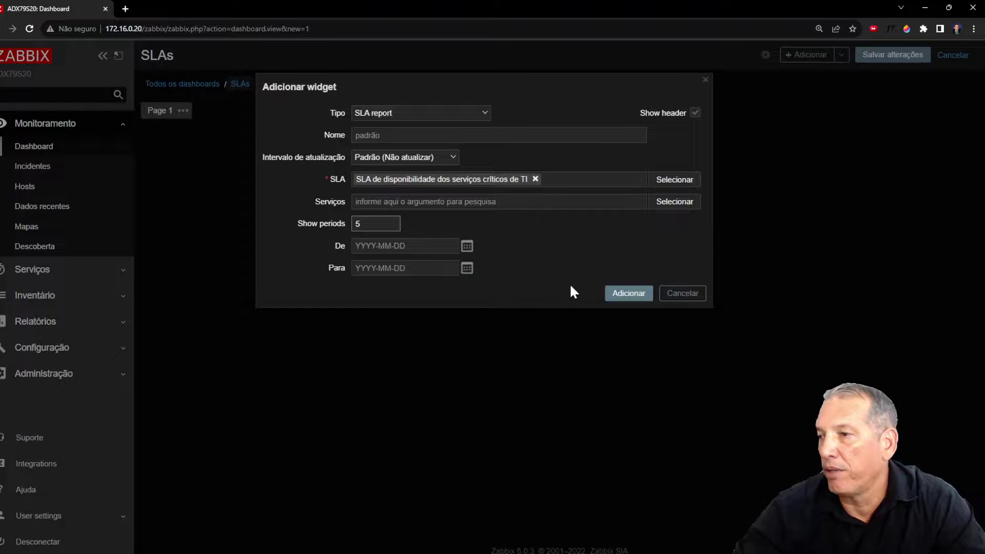
{"action": "left_click", "coordinate": [629, 295]}
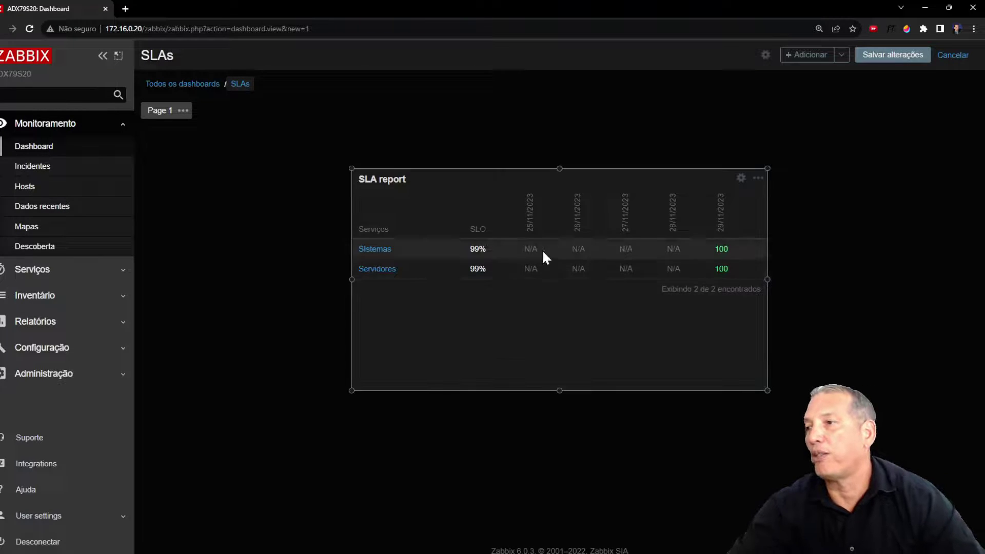
Move the SLA report widget to the dashboard's upper-left corner, widen it and save the dashboard
{"action": "left_click_drag", "start_coordinate": [481, 180], "coordinate": [276, 135]}
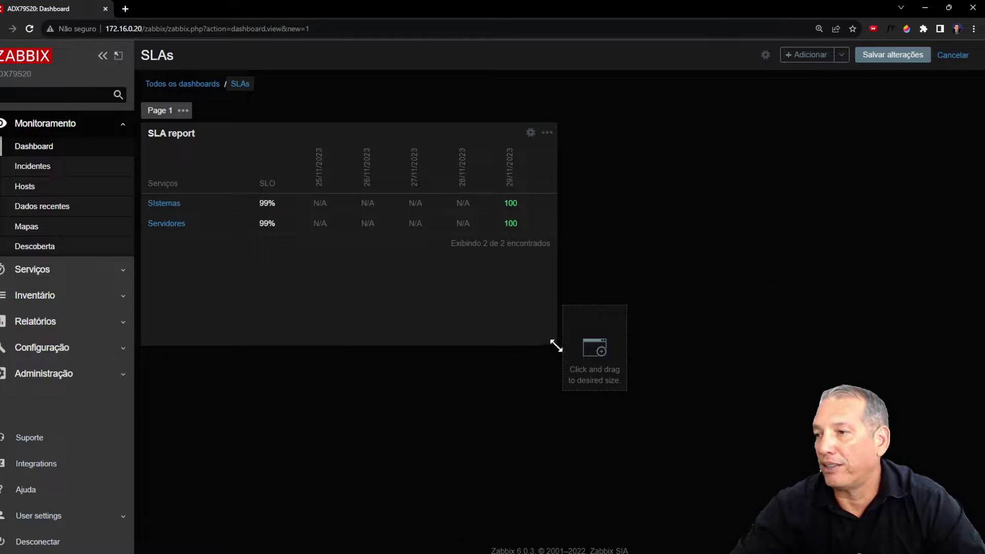
{"action": "left_click_drag", "start_coordinate": [554, 345], "coordinate": [798, 347]}
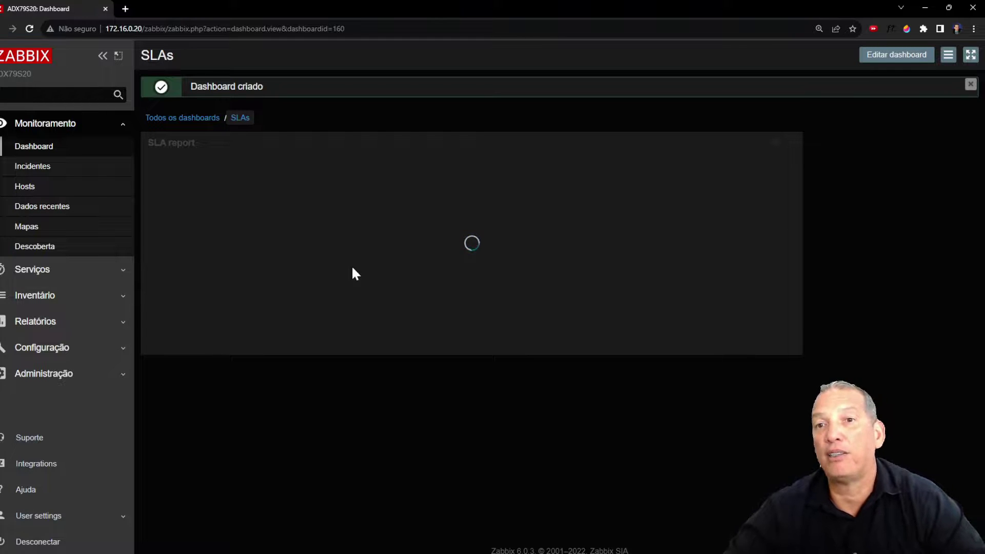
{"action": "left_click", "coordinate": [187, 122]}
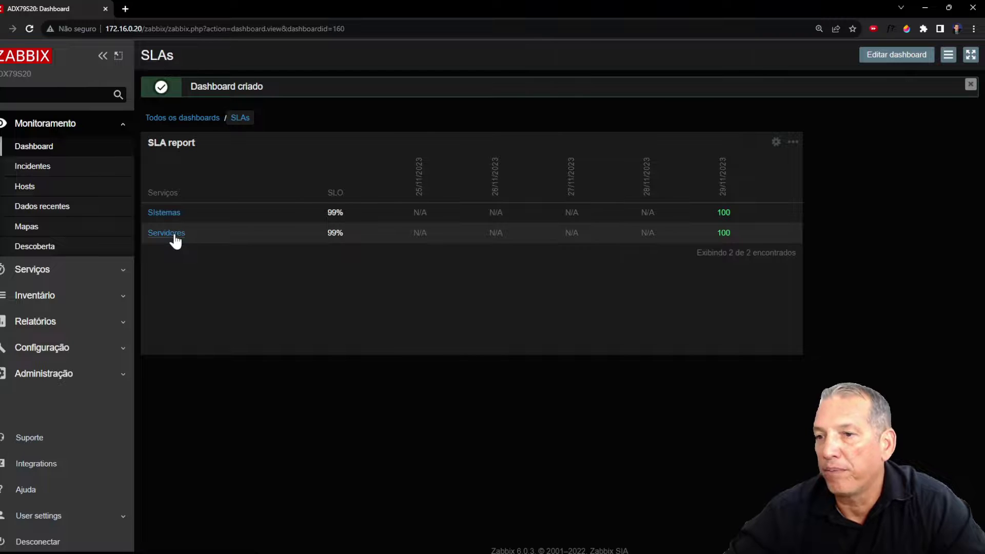
Look at the services list and the SLA report before simulating an outage
{"action": "left_click", "coordinate": [50, 275]}
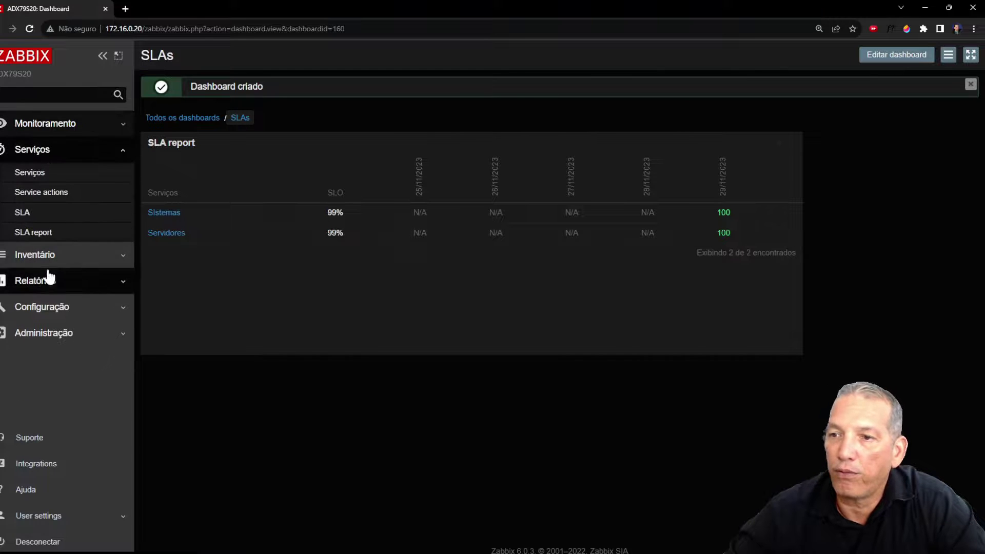
{"action": "left_click", "coordinate": [42, 174]}
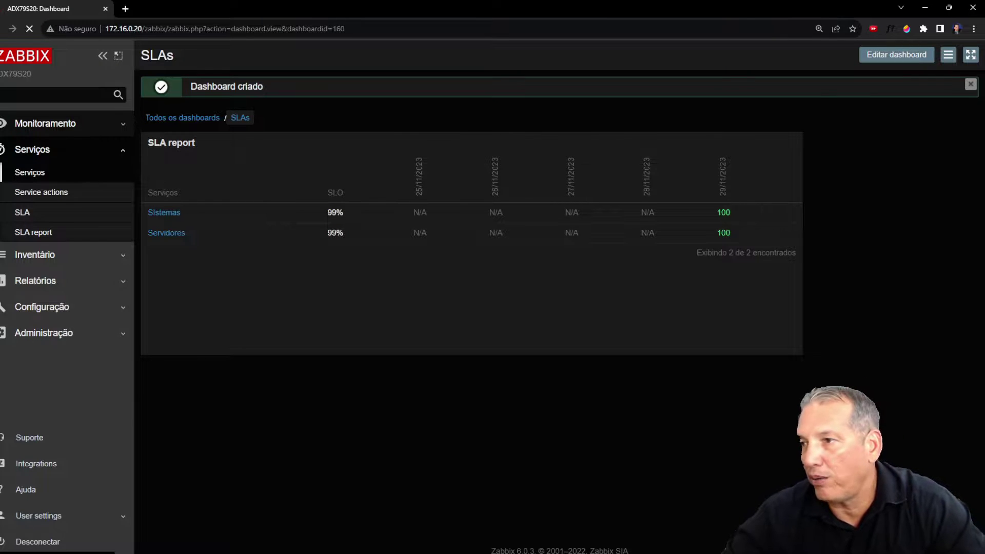
{"action": "left_click", "coordinate": [47, 232]}
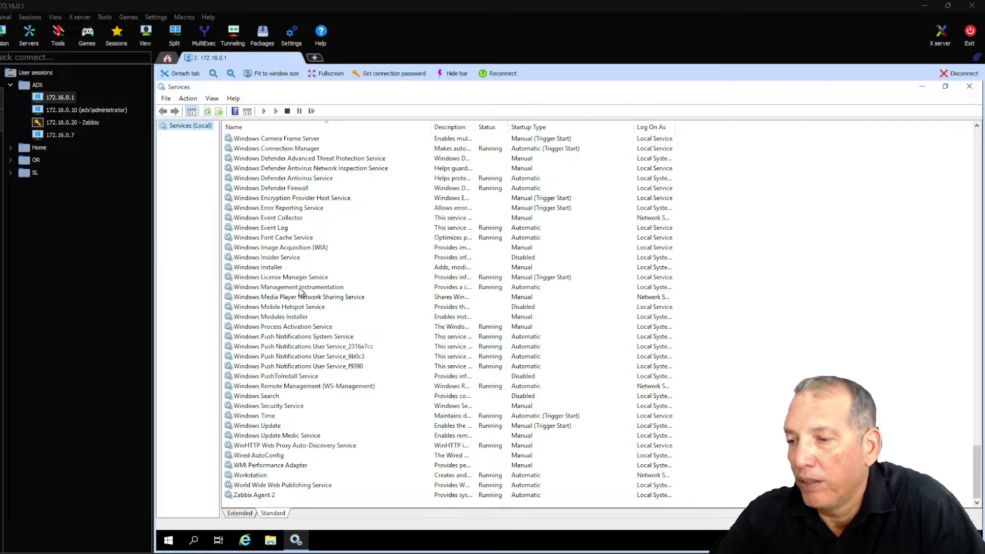
In the remote desktop session on 172.16.0.1, stop the Zabbix Agent 2 service
{"action": "right_click", "coordinate": [273, 495]}
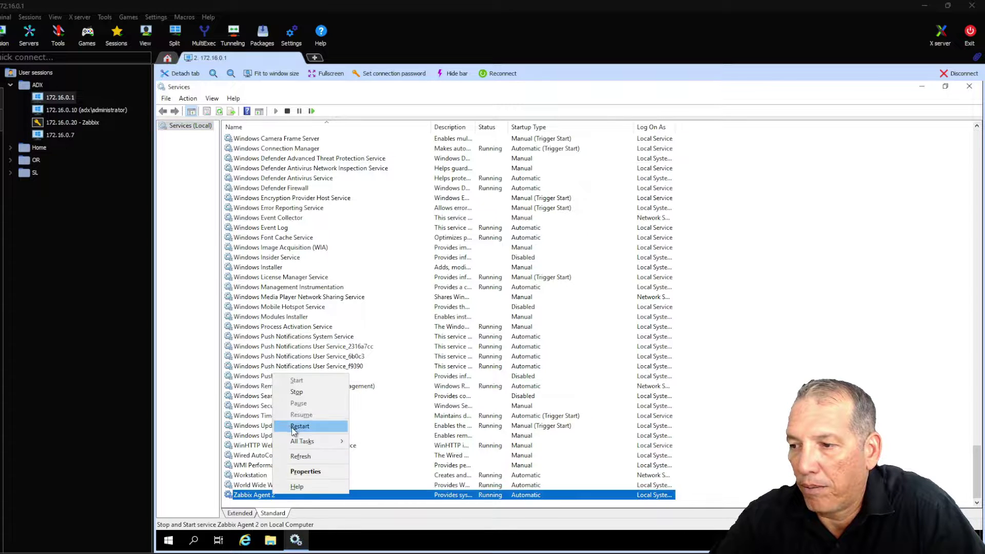
{"action": "left_click", "coordinate": [305, 394]}
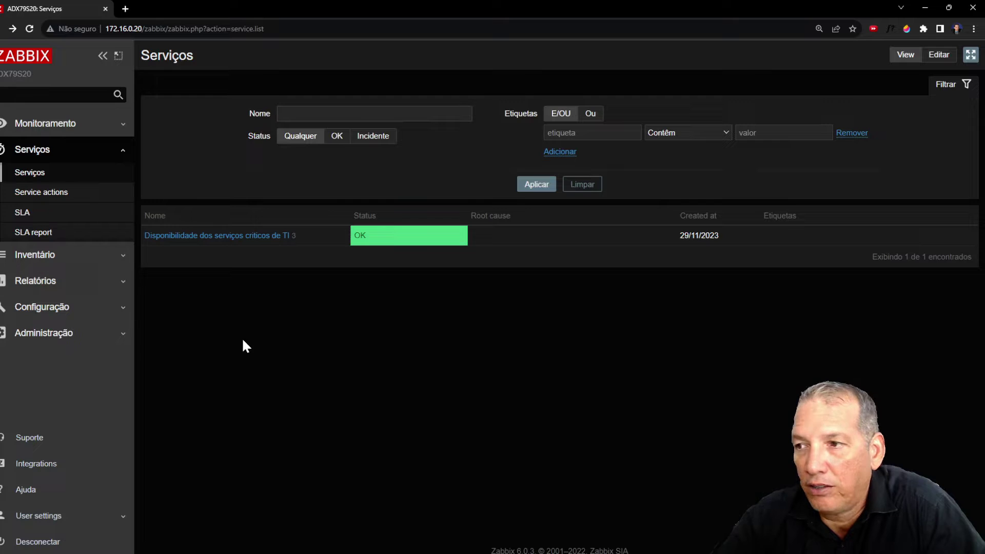
Check host ADX79s001's agent availability, and examine the status and root cause of the child services of Disponibilidade dos serviços criticos de TI
{"action": "left_click", "coordinate": [247, 237]}
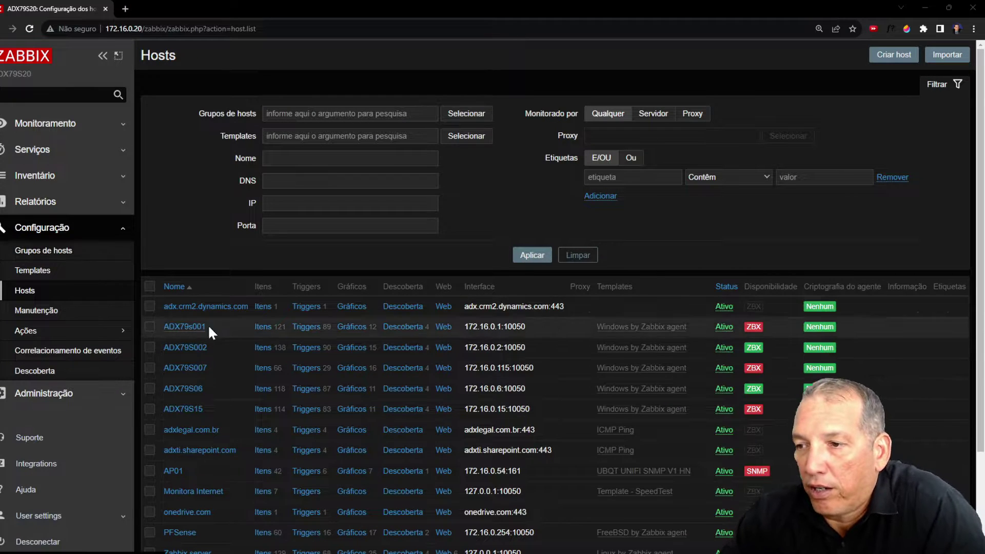
{"action": "mouse_move", "coordinate": [752, 326]}
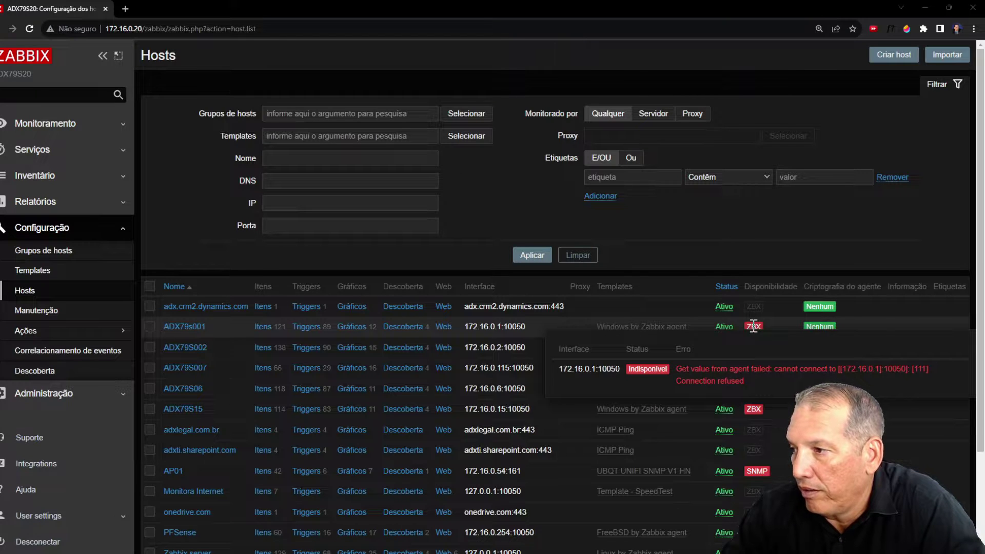
{"action": "left_click", "coordinate": [50, 155]}
{"action": "left_click", "coordinate": [42, 177]}
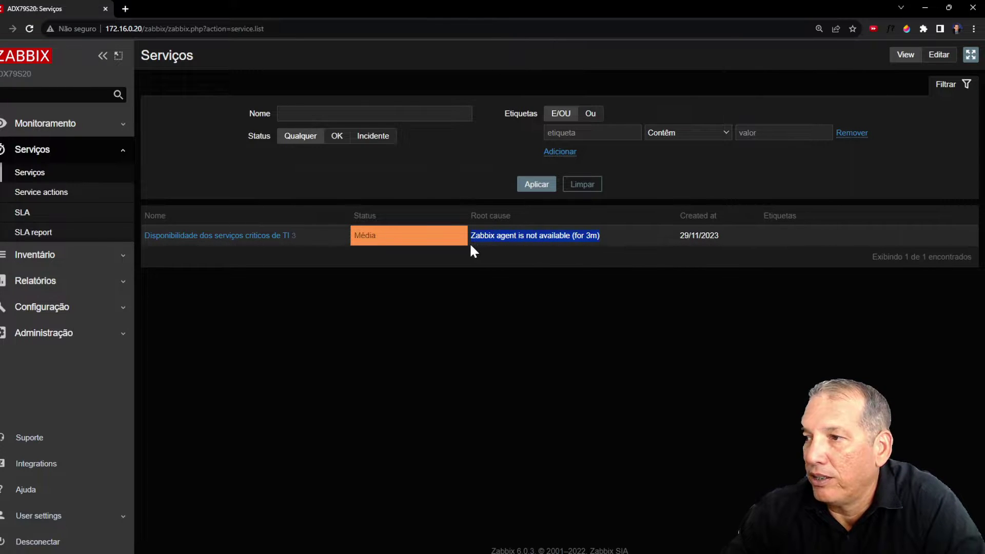
{"action": "left_click", "coordinate": [209, 237]}
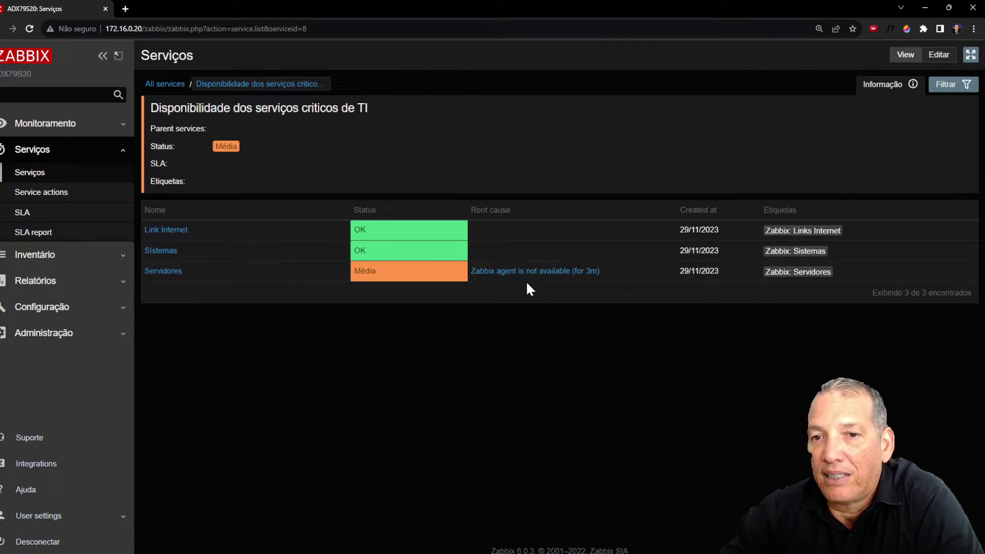
Open the SLAs dashboard and examine the current availability of the Servidores and Sistemas services
{"action": "left_click", "coordinate": [67, 129]}
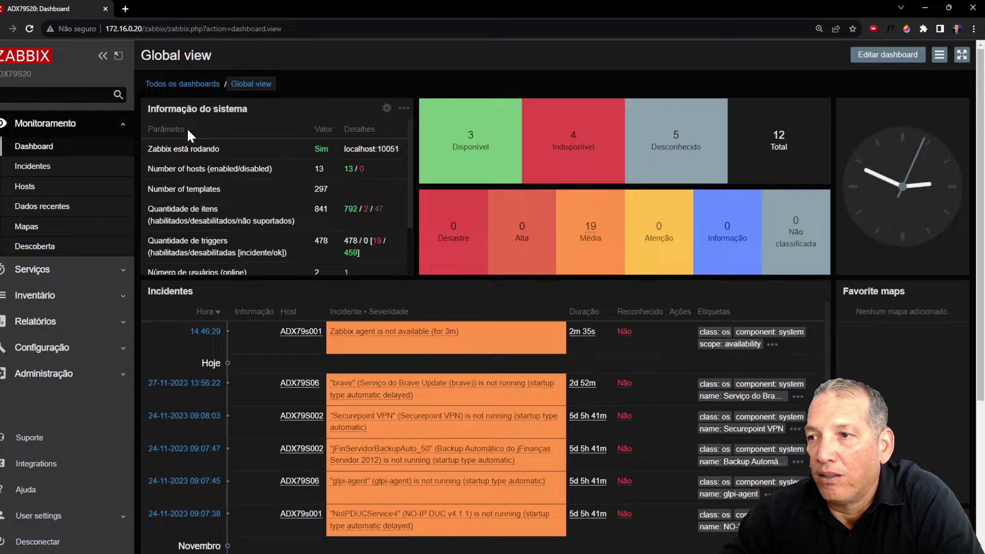
{"action": "left_click", "coordinate": [196, 84]}
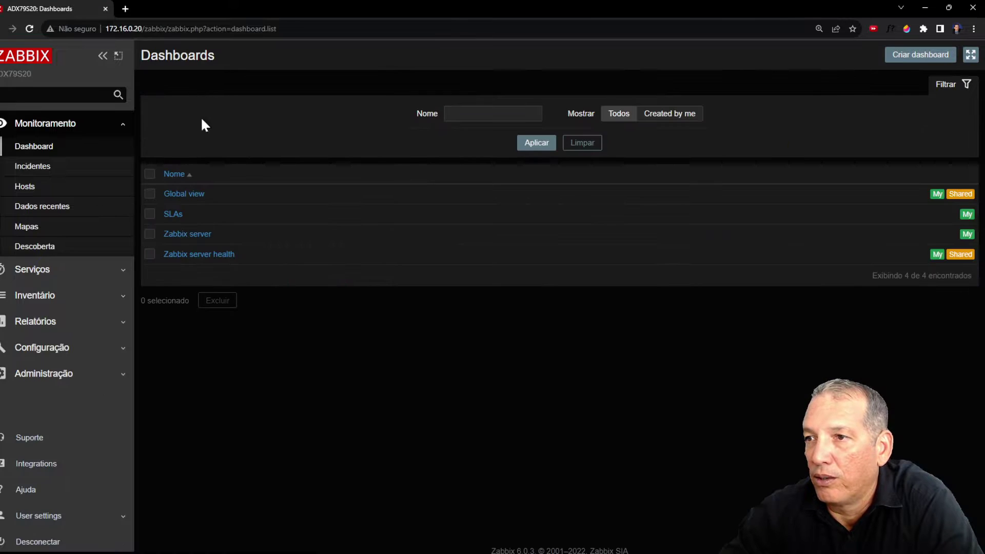
{"action": "left_click", "coordinate": [178, 215]}
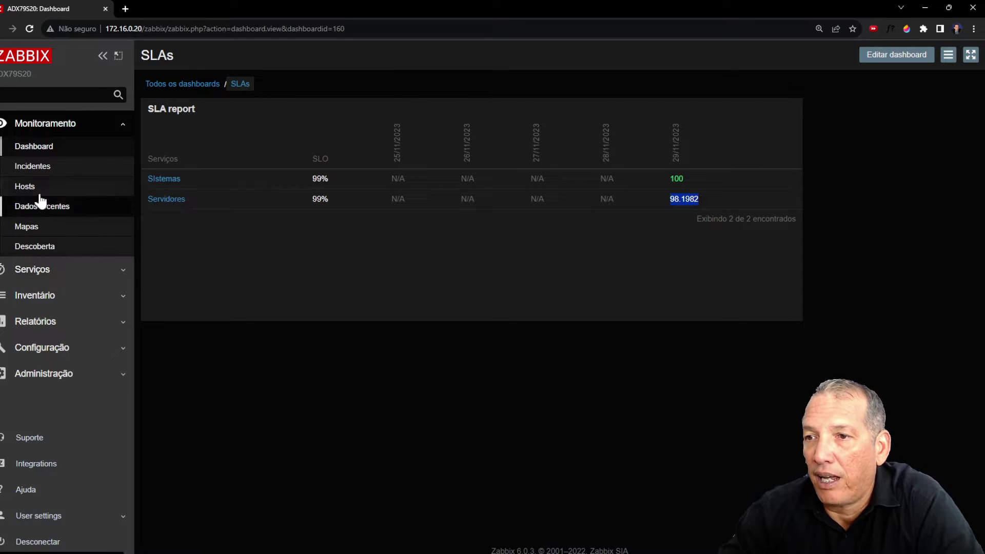
Compare the Servidores availability in the SLA report with its SLO, and revisit the services list and SLA report
{"action": "left_click", "coordinate": [32, 270]}
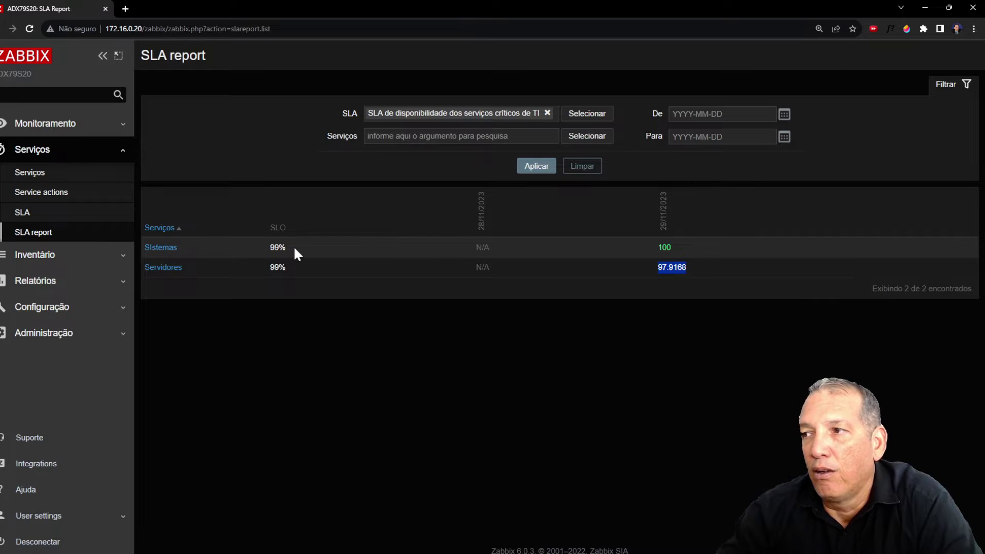
{"action": "left_click", "coordinate": [41, 176]}
{"action": "left_click", "coordinate": [22, 216]}
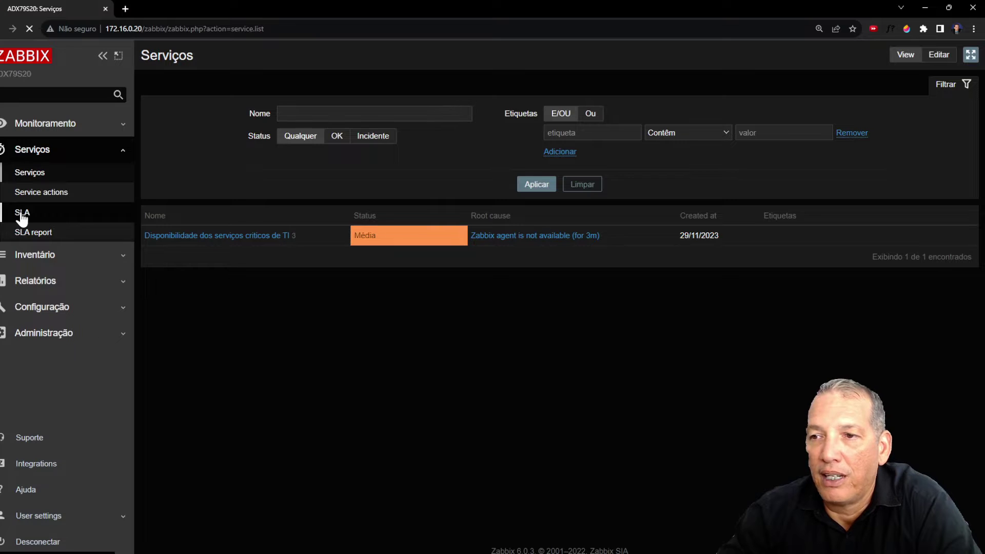
{"action": "left_click", "coordinate": [32, 232]}
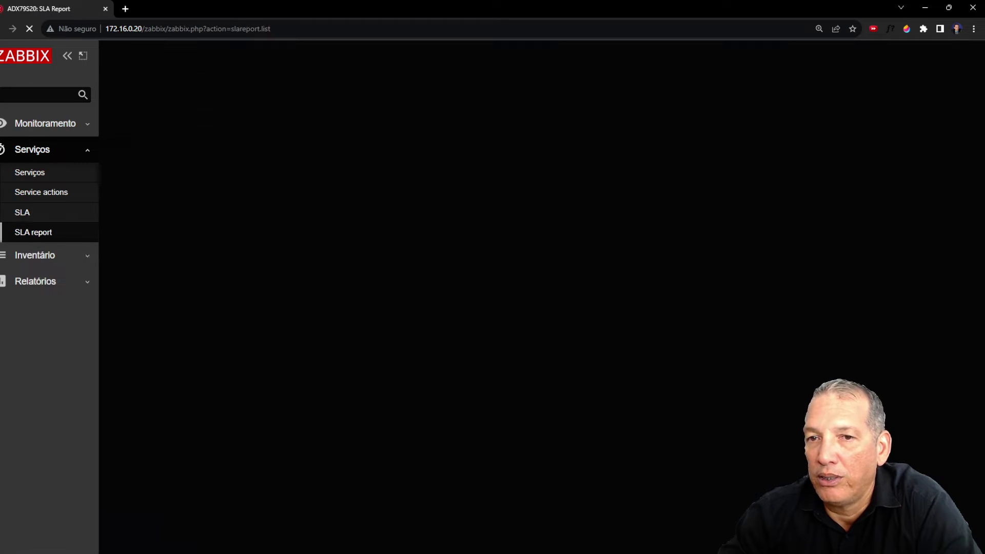